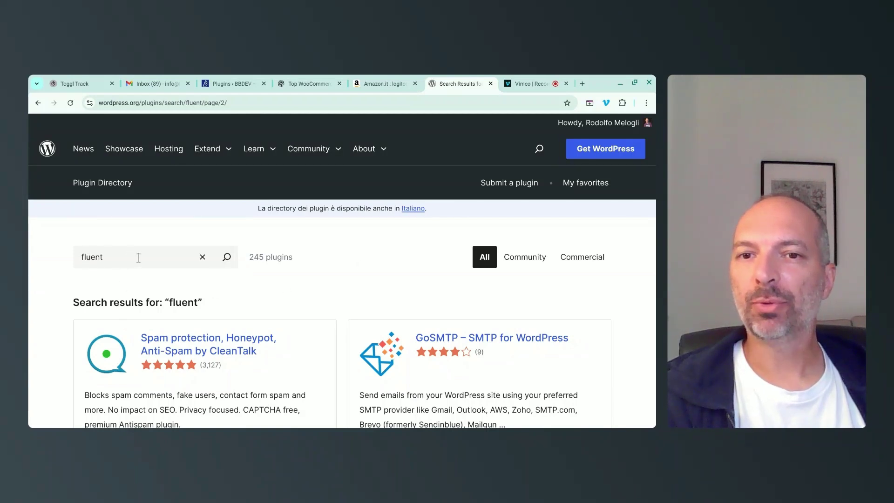
# Browse the wordpress.org 'fluent' results down to FluentCart, then switch to the site's Plugins tab.
pyautogui.scroll(-5, 372, 264)
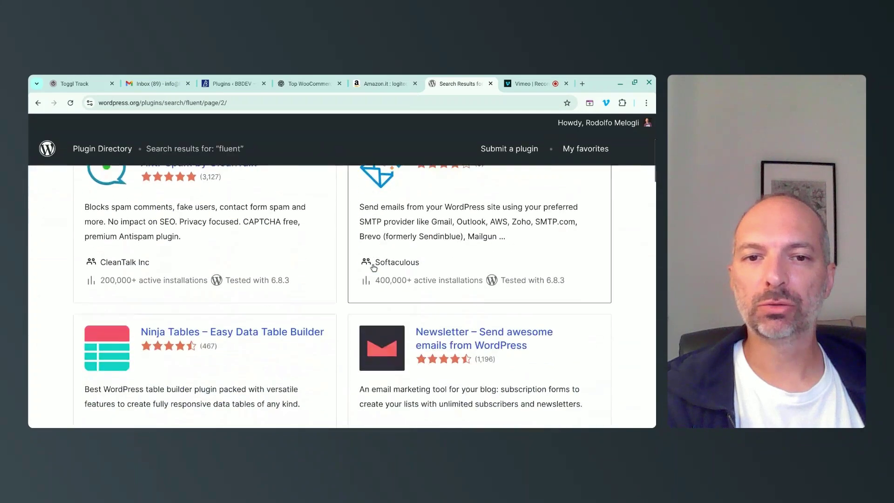
pyautogui.scroll(-5, 374, 268)
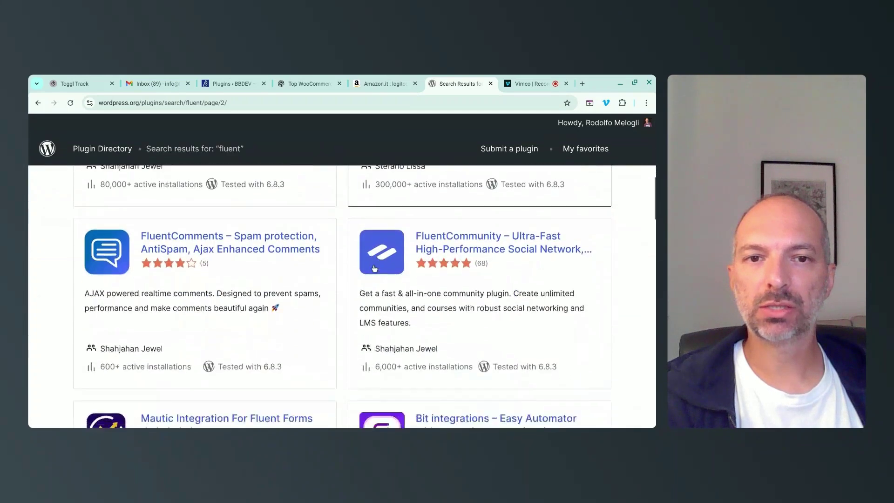
pyautogui.scroll(-12, 374, 268)
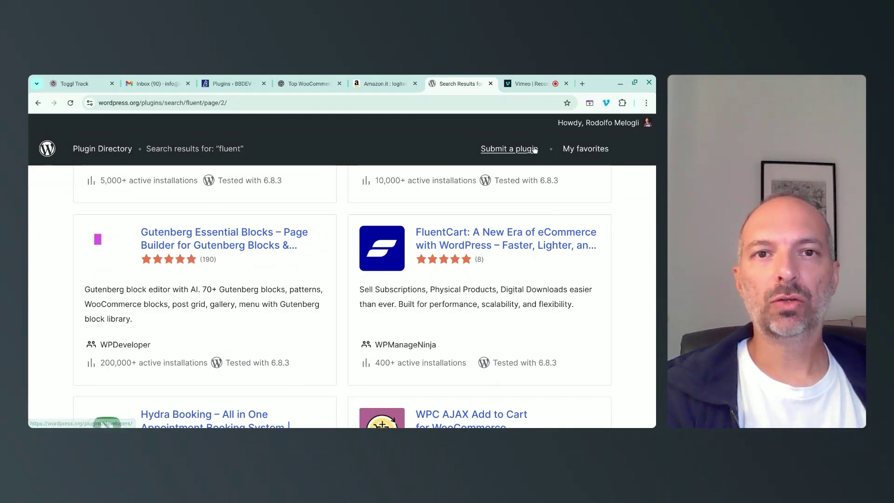
pyautogui.moveTo(224, 83); pyautogui.dragTo(452, 86)
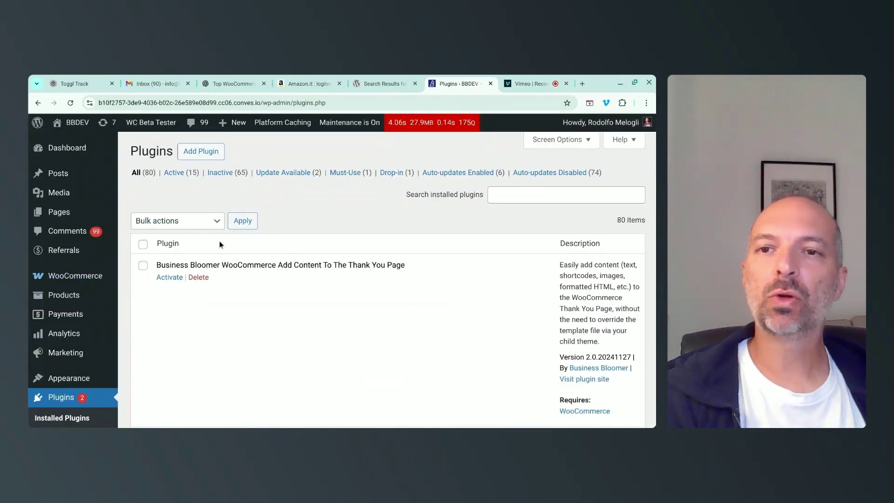
# Search the Add Plugins directory for 'fluent'.
pyautogui.click(195, 151)
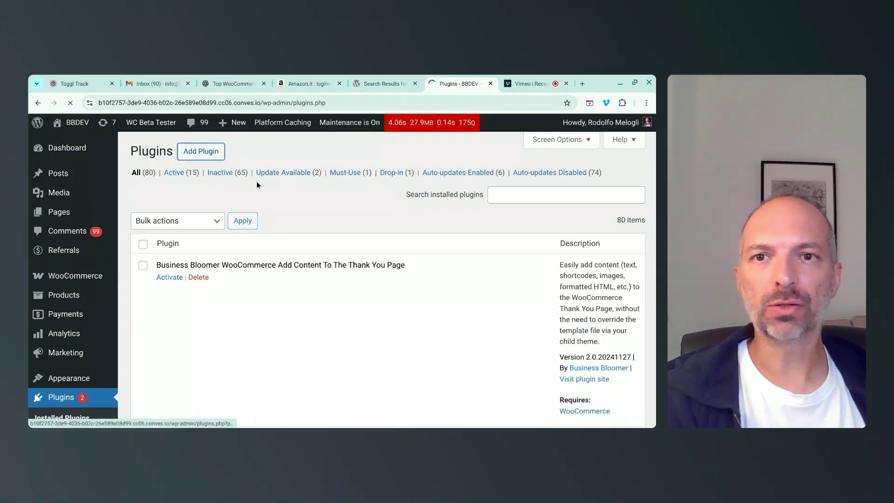
pyautogui.click(225, 210)
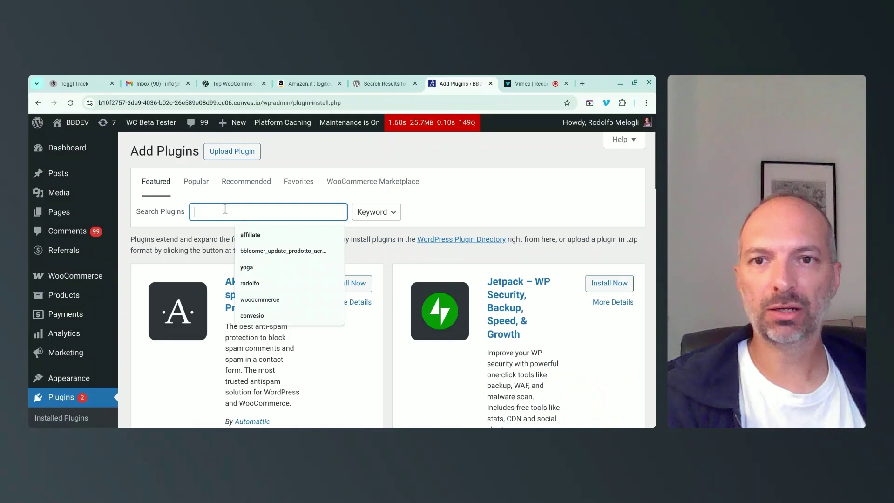
pyautogui.write('fluent')
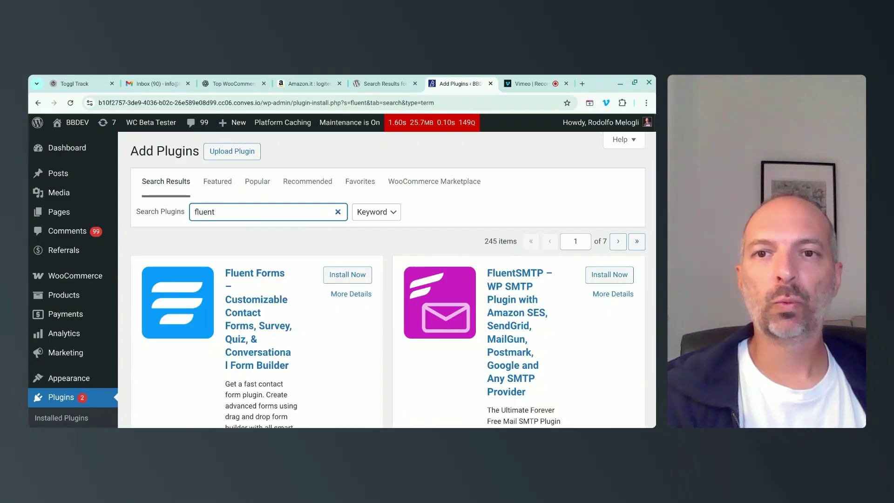
# Scroll the 'fluent' search results down to the FluentCart listing.
pyautogui.scroll(-2, 286, 218)
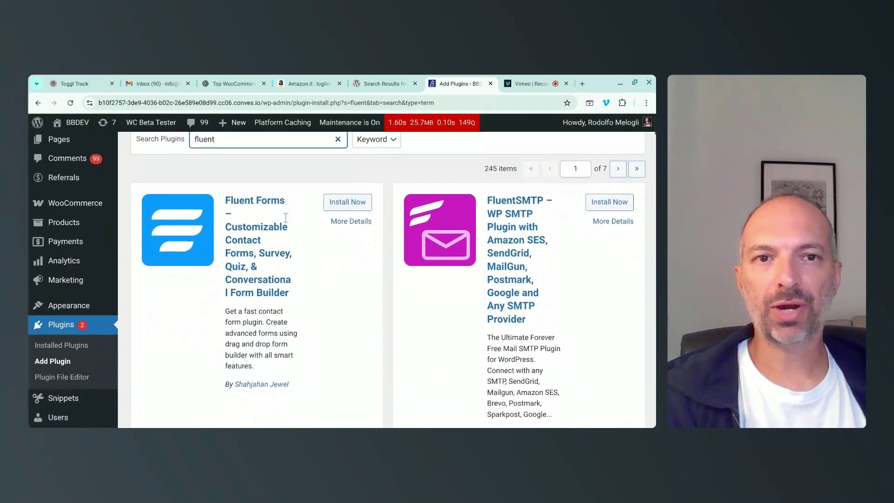
pyautogui.scroll(-2, 349, 207)
pyautogui.scroll(-10, 350, 207)
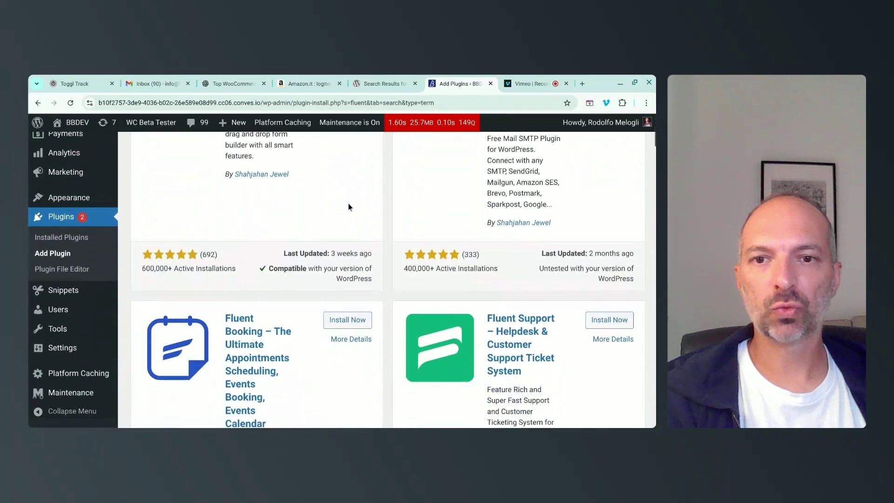
pyautogui.scroll(-9, 349, 207)
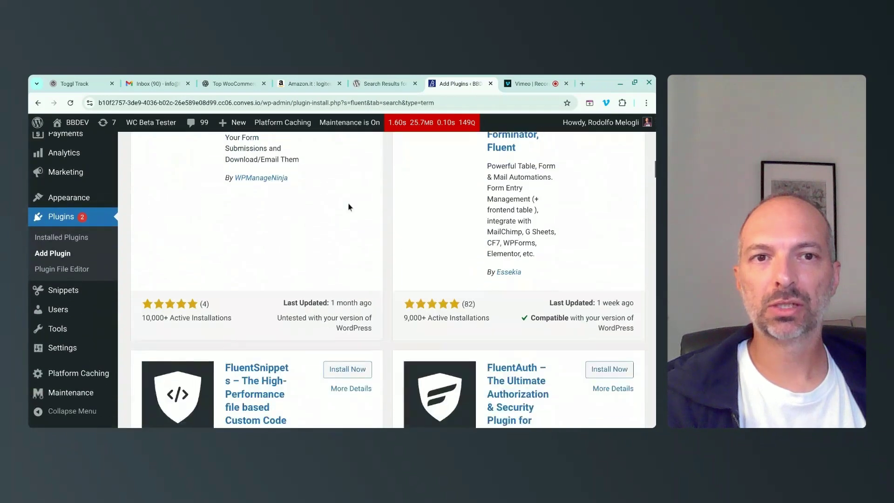
pyautogui.scroll(-7, 349, 207)
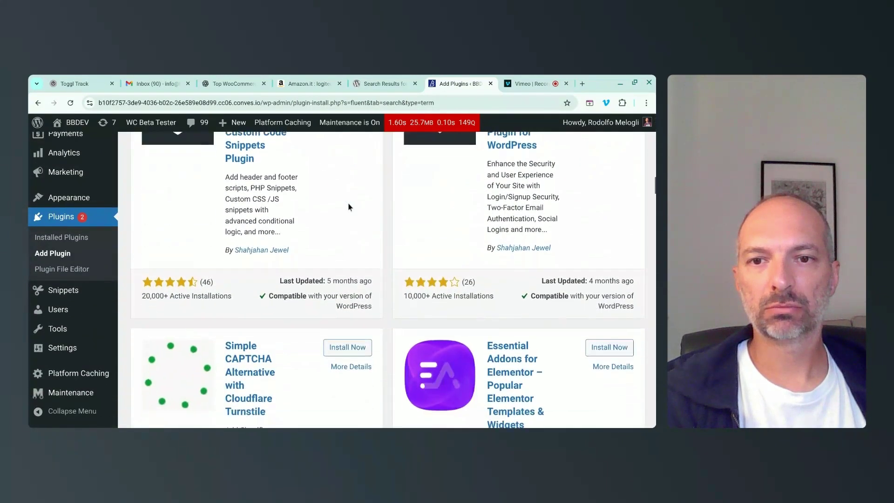
pyautogui.scroll(-8, 349, 206)
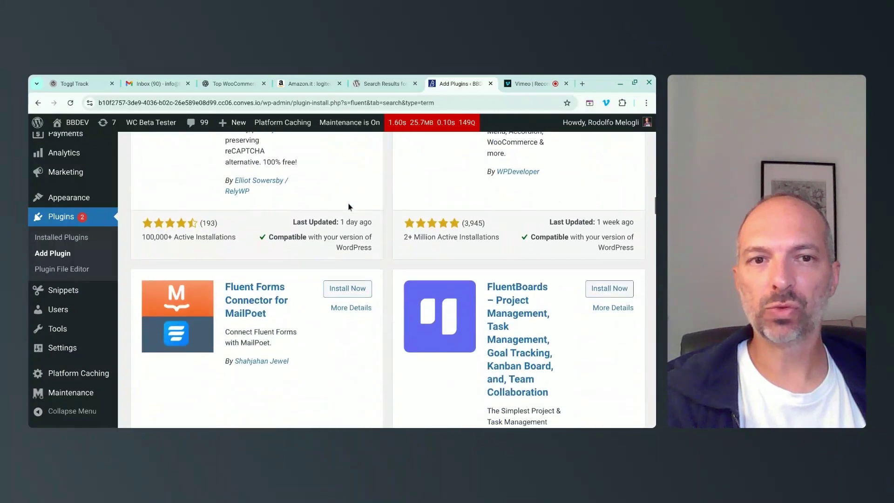
pyautogui.scroll(-8, 346, 232)
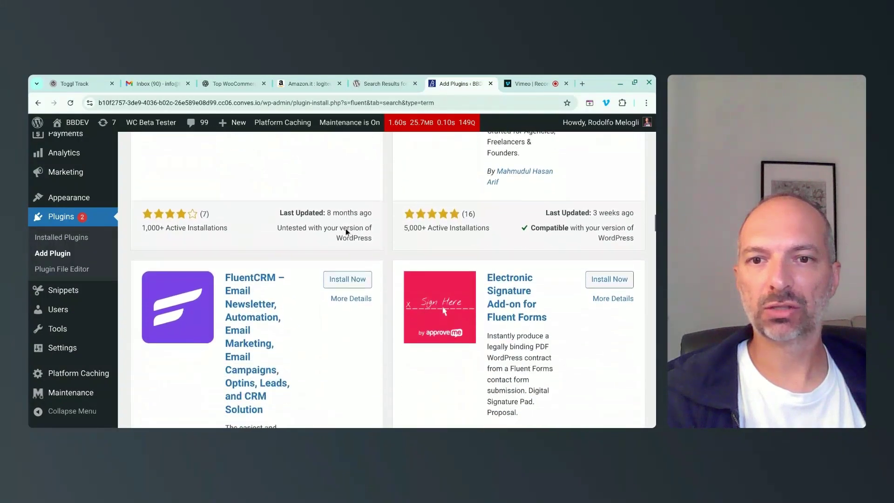
pyautogui.scroll(-10, 345, 232)
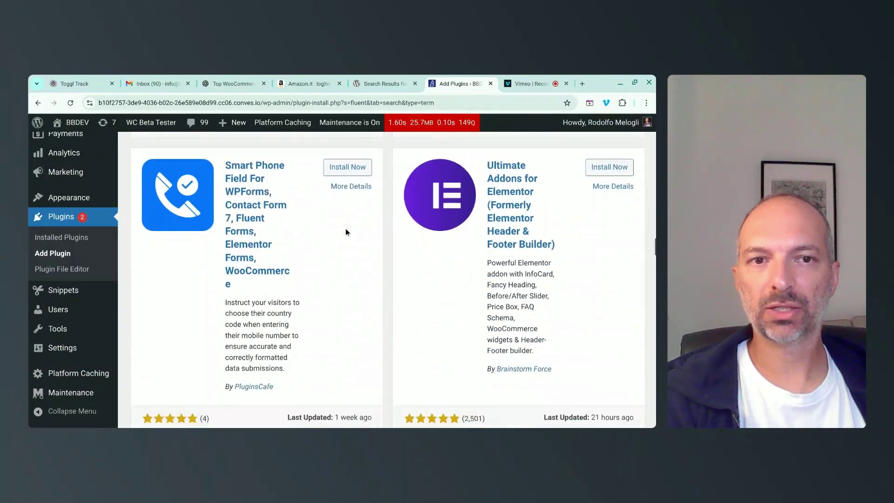
pyautogui.scroll(-12, 346, 232)
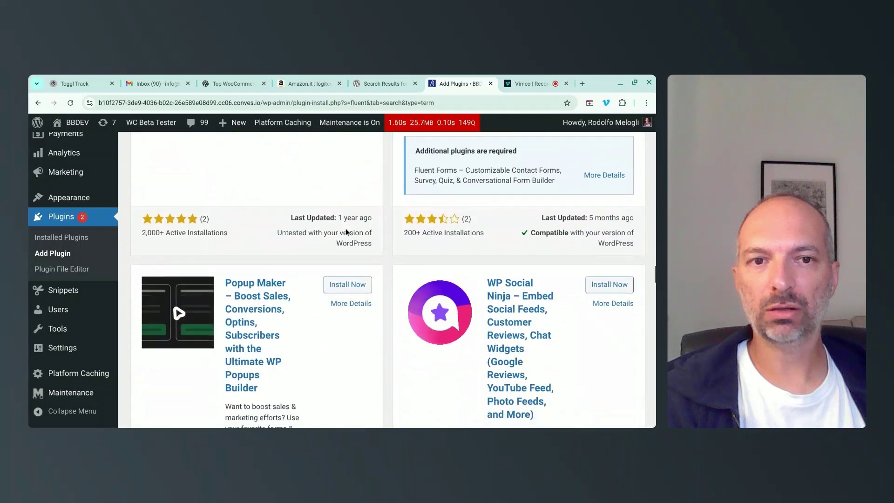
pyautogui.scroll(-2, 346, 232)
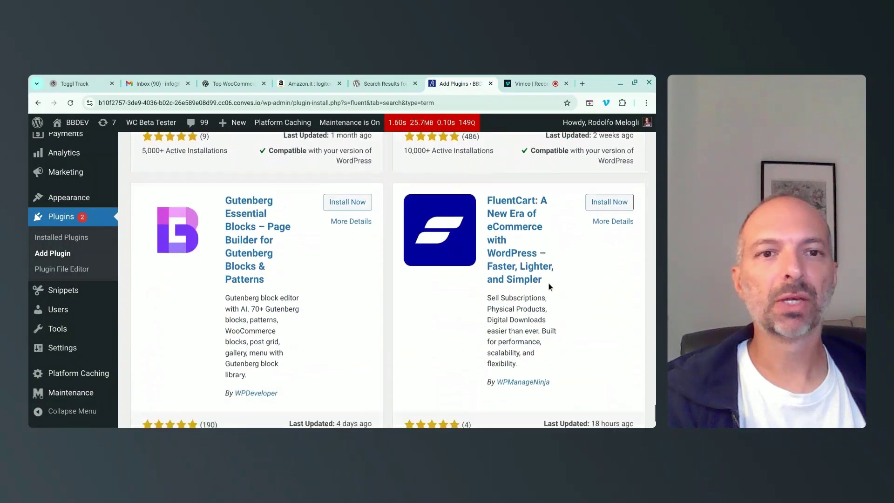
pyautogui.scroll(1, 559, 307)
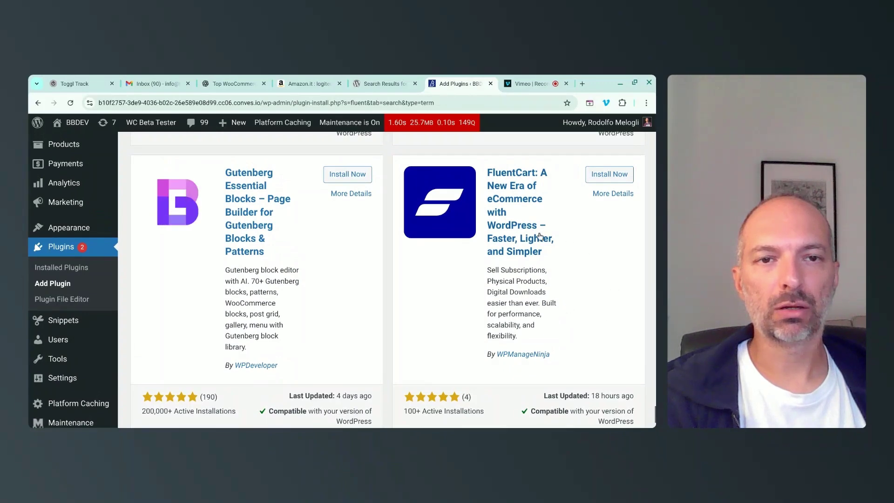
# Install FluentCart from the 'fluent' search results and activate it.
pyautogui.click(389, 84)
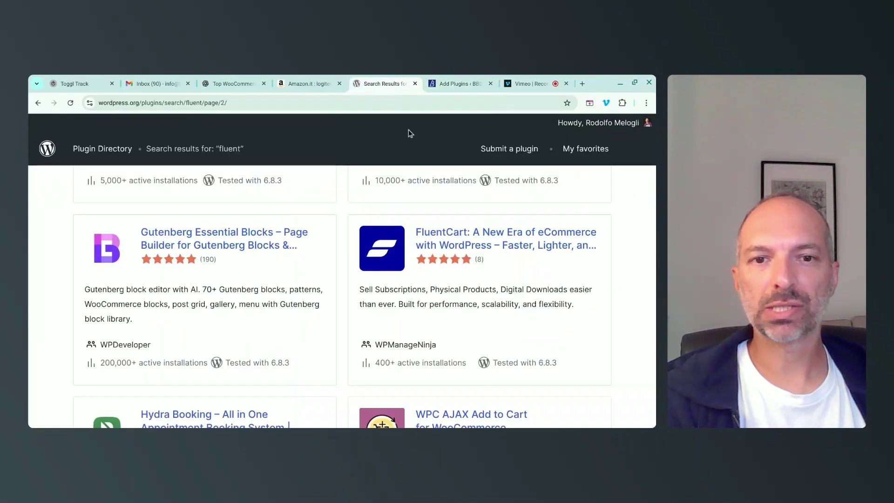
pyautogui.click(457, 83)
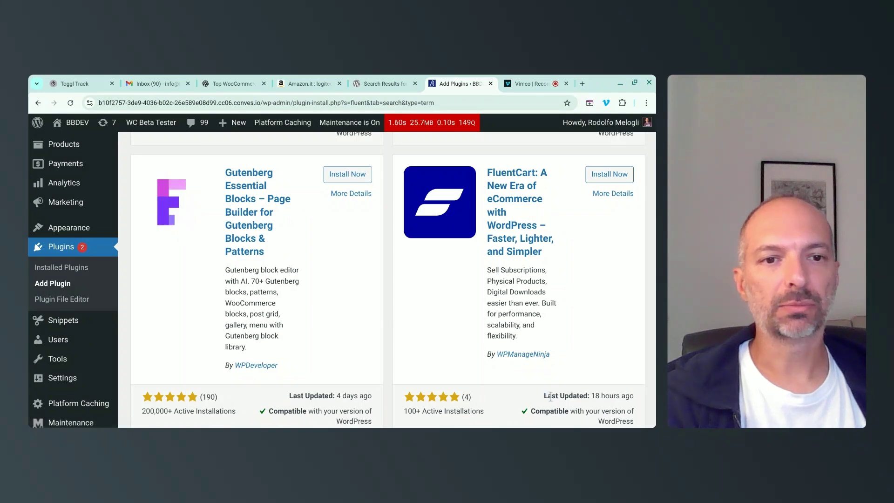
pyautogui.moveTo(548, 397); pyautogui.dragTo(543, 396)
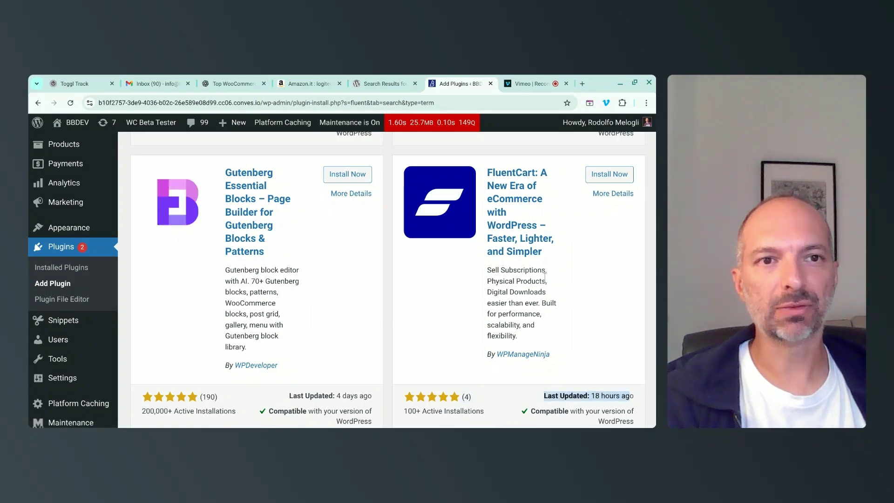
pyautogui.click(607, 176)
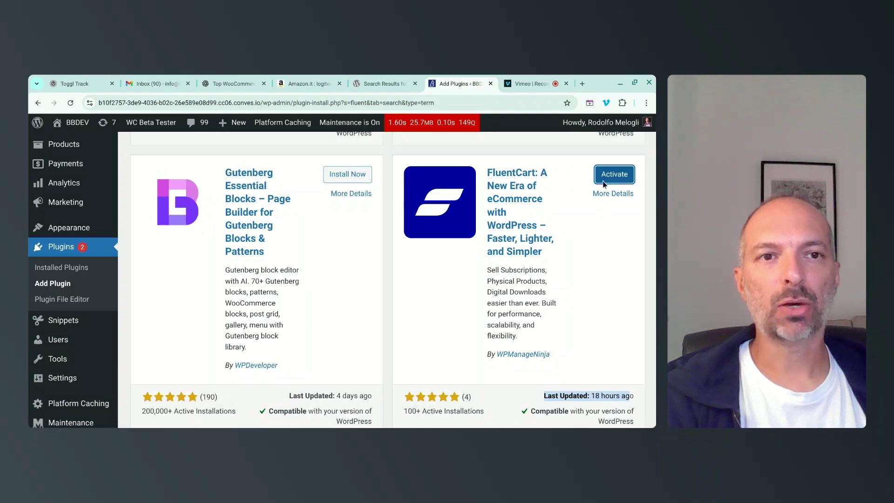
pyautogui.click(604, 179)
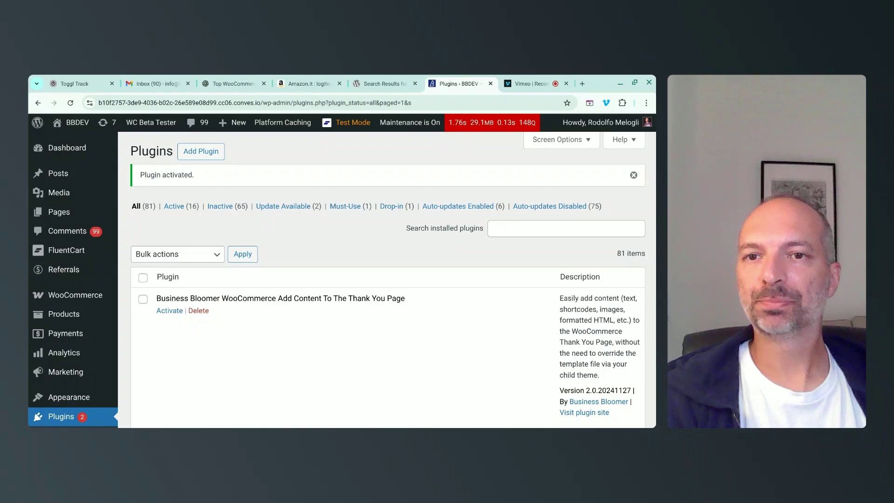
# Filter installed plugins to 'fluent', showing active FluentCart 1.2.1 and its description.
pyautogui.click(512, 228)
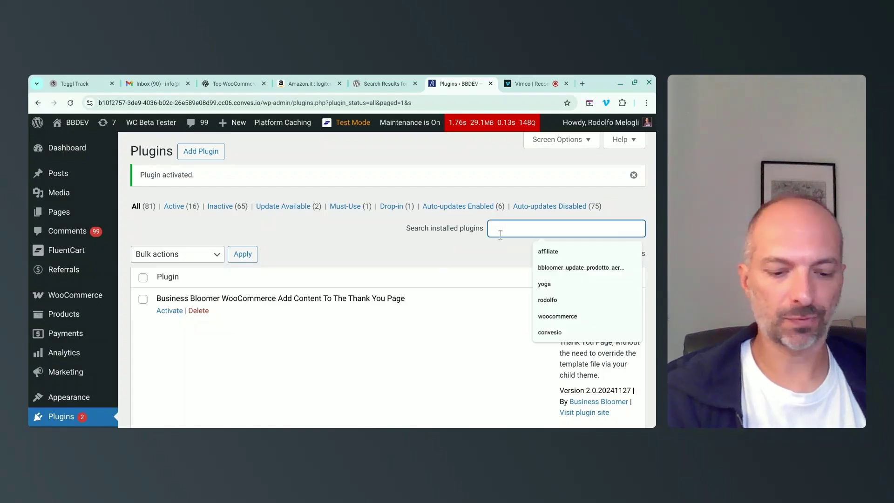
pyautogui.write('fluent')
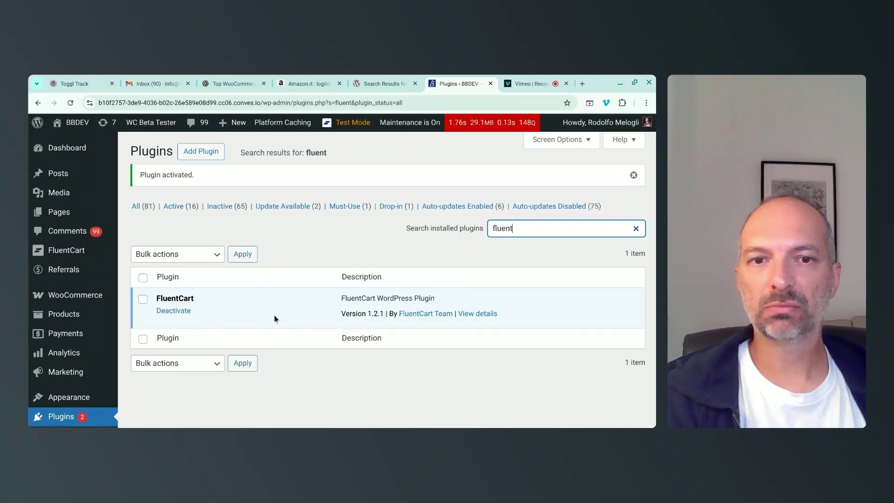
pyautogui.moveTo(340, 314); pyautogui.dragTo(381, 313)
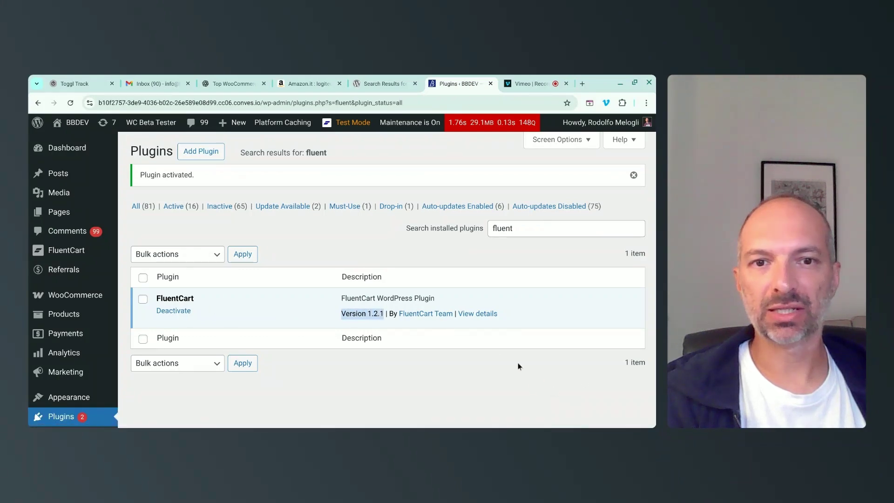
pyautogui.moveTo(341, 298); pyautogui.dragTo(436, 299)
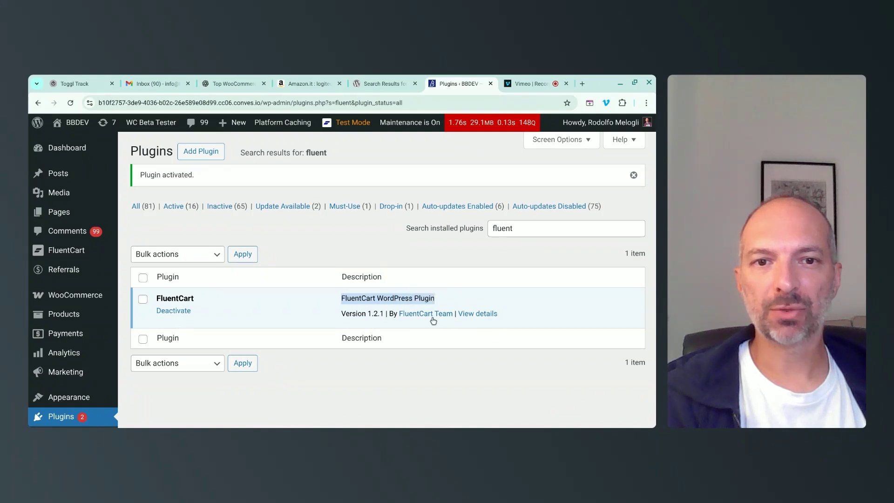
# Review FluentCart's plugin details, close them, and go to FluentCart's admin pages.
pyautogui.click(492, 313)
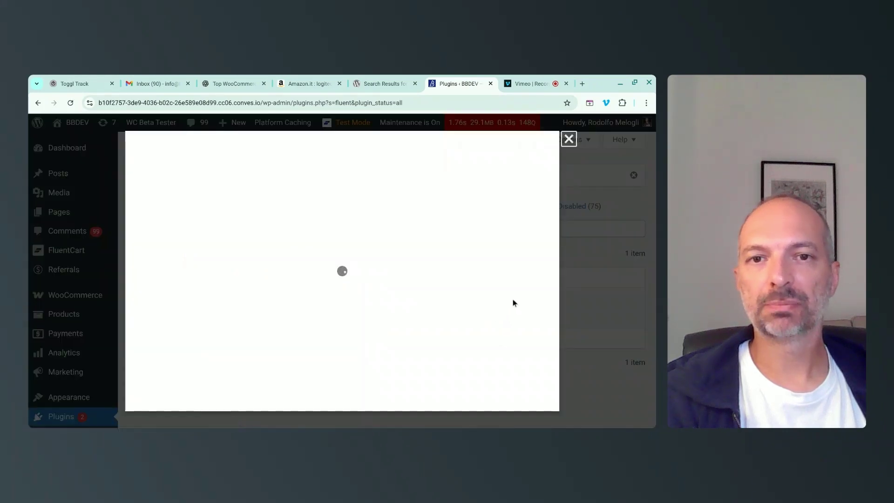
pyautogui.scroll(-3, 370, 252)
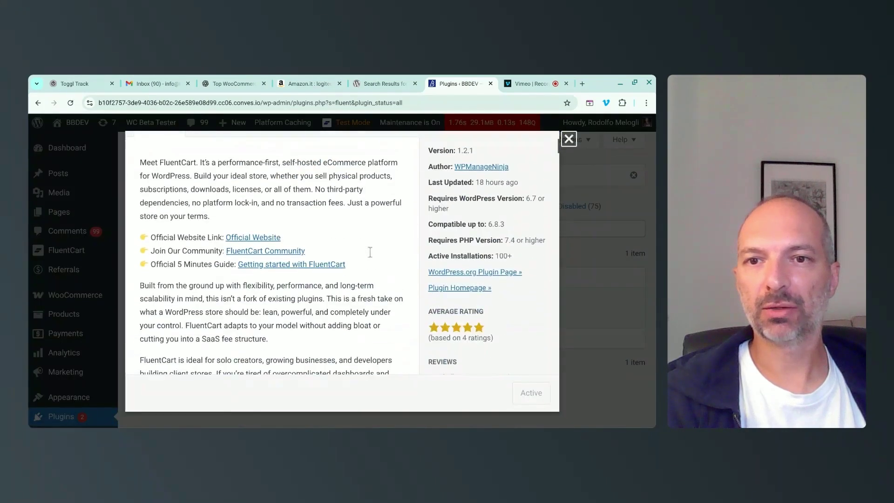
pyautogui.scroll(3, 370, 252)
pyautogui.scroll(-5, 369, 252)
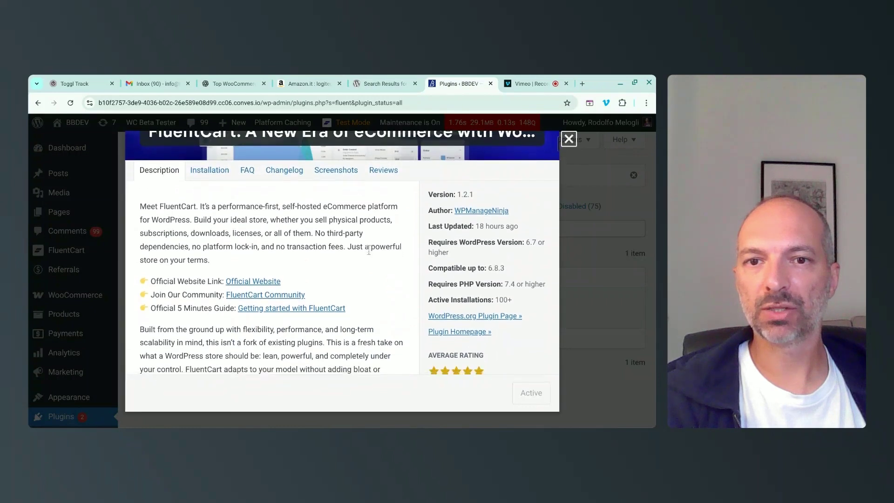
pyautogui.scroll(-3, 369, 250)
pyautogui.scroll(10, 371, 250)
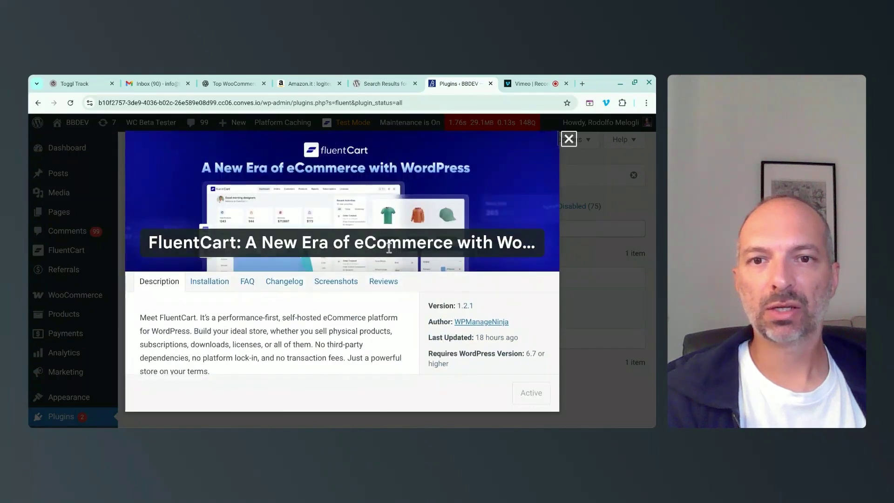
pyautogui.click(569, 140)
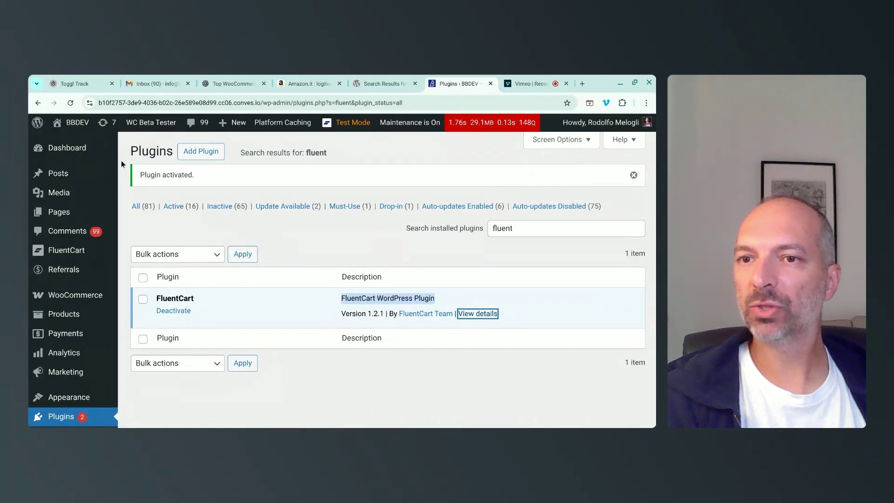
pyautogui.click(67, 251)
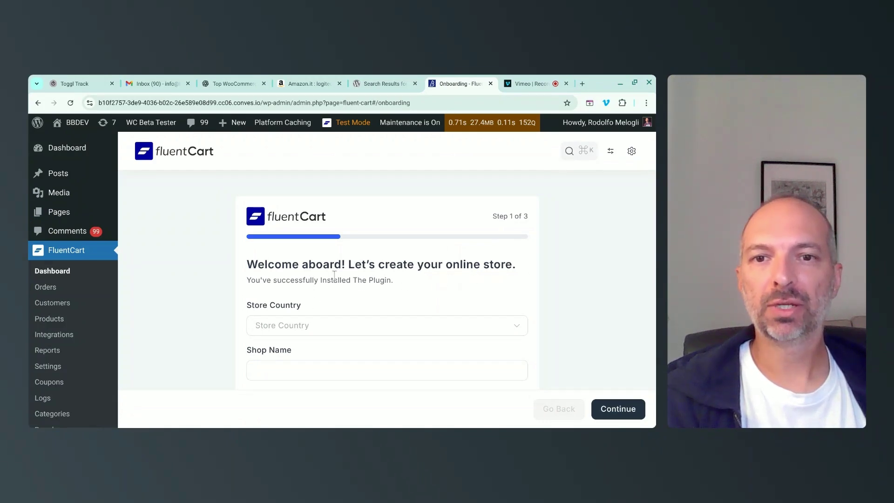
# Set the store country to Italy and the shop name to 'My Cool Shop'.
pyautogui.scroll(-1, 334, 275)
pyautogui.click(306, 278)
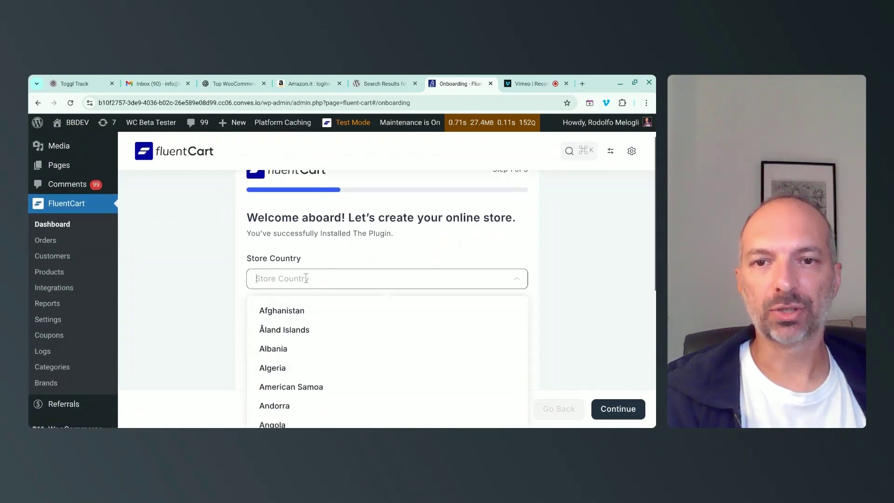
pyautogui.write('italy')
pyautogui.press('Return')
pyautogui.click(281, 323)
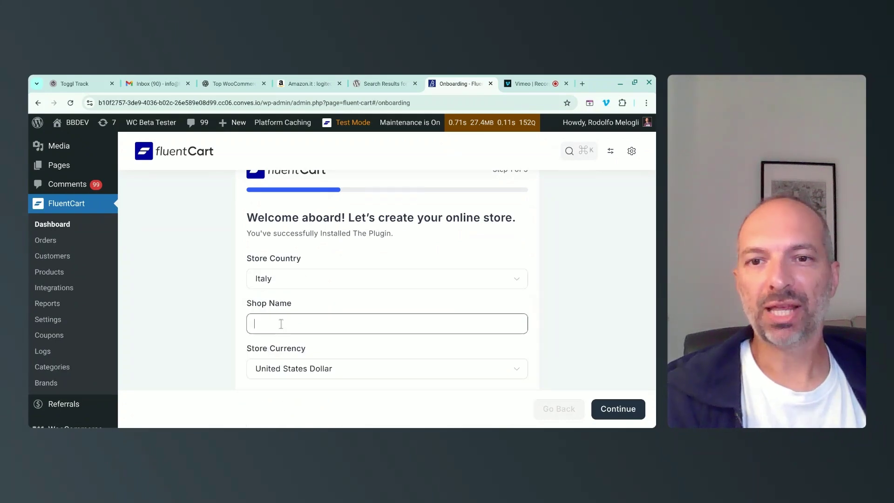
pyautogui.write('My Shop')
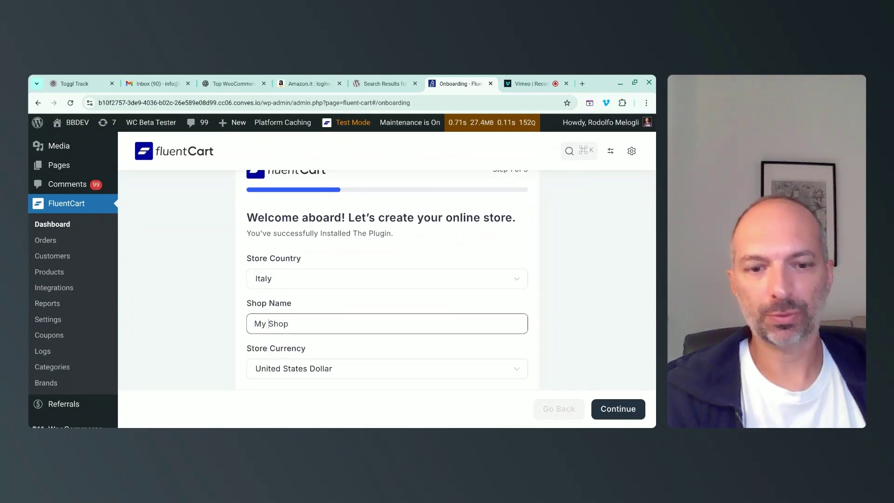
pyautogui.write('Cool')
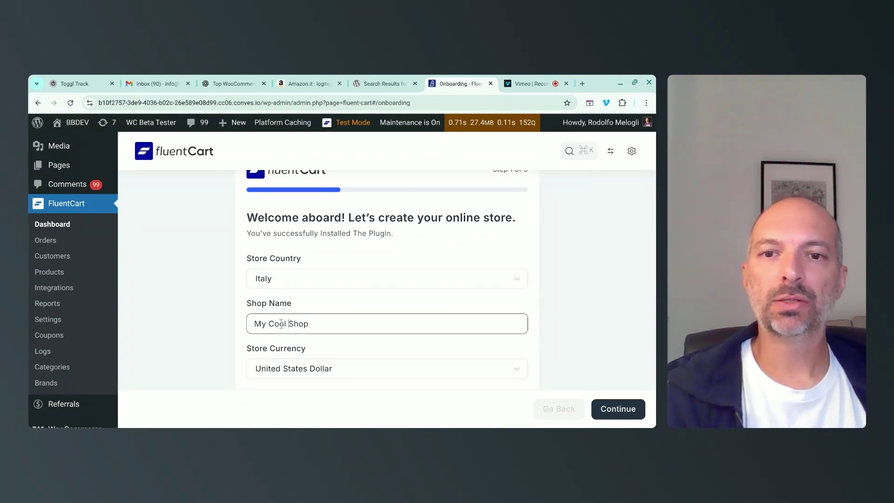
# Choose Euro as the store currency and continue to page setup.
pyautogui.scroll(-2, 280, 326)
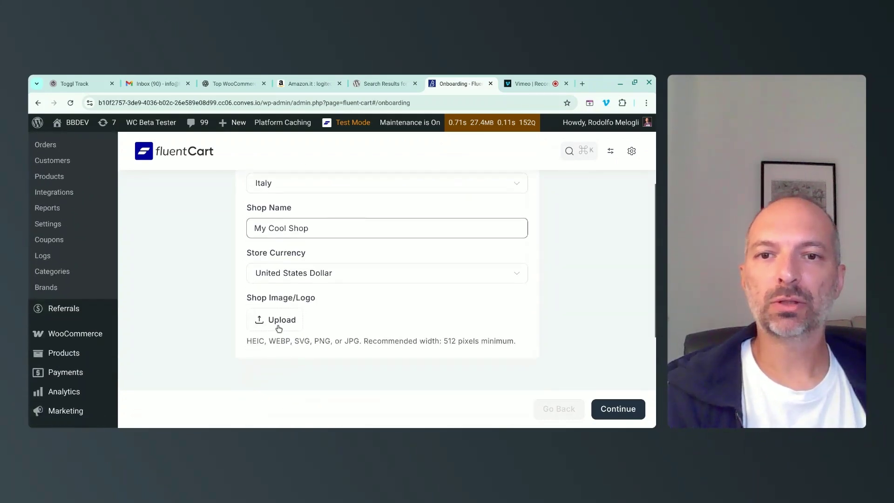
pyautogui.click(287, 275)
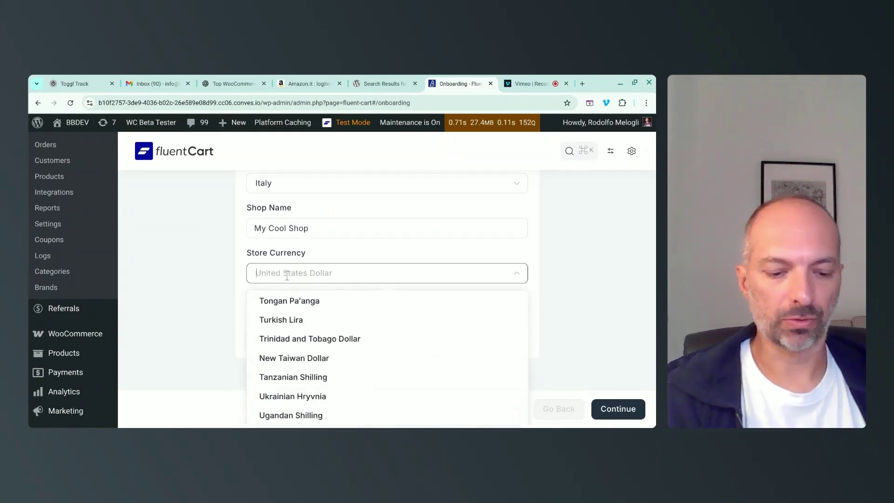
pyautogui.write('euro')
pyautogui.click(276, 304)
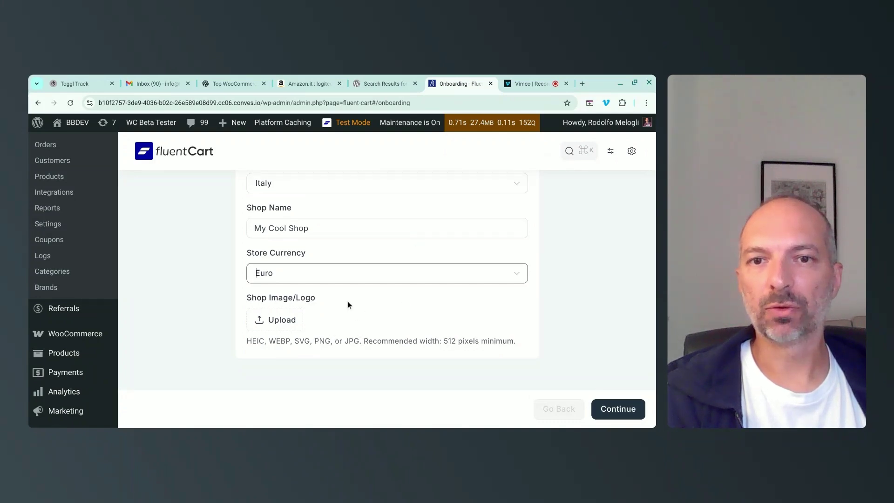
pyautogui.scroll(-1, 348, 305)
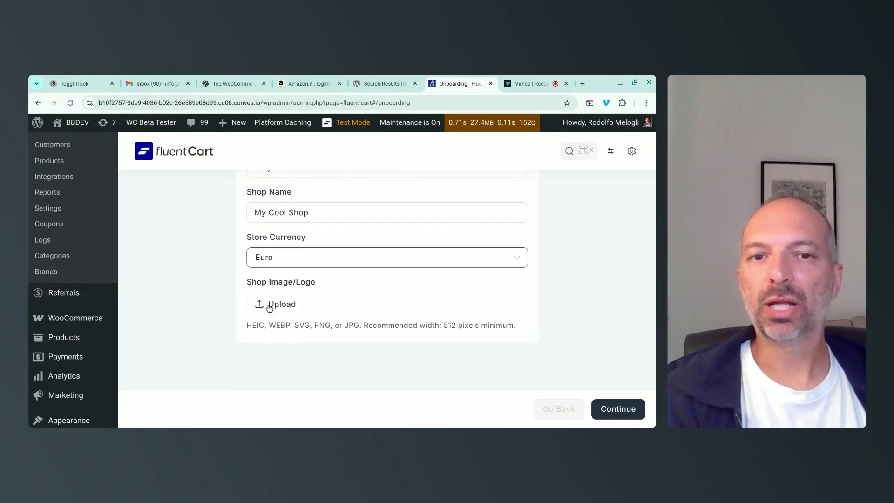
pyautogui.click(618, 408)
pyautogui.scroll(2, 421, 312)
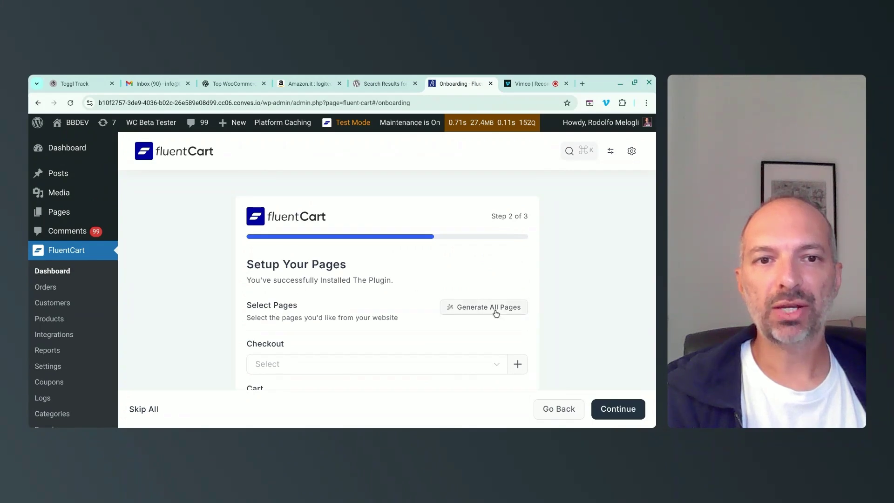
# Generate all store pages: Checkout, Cart, Receipt, Shop and Customer Profile.
pyautogui.scroll(-3, 413, 300)
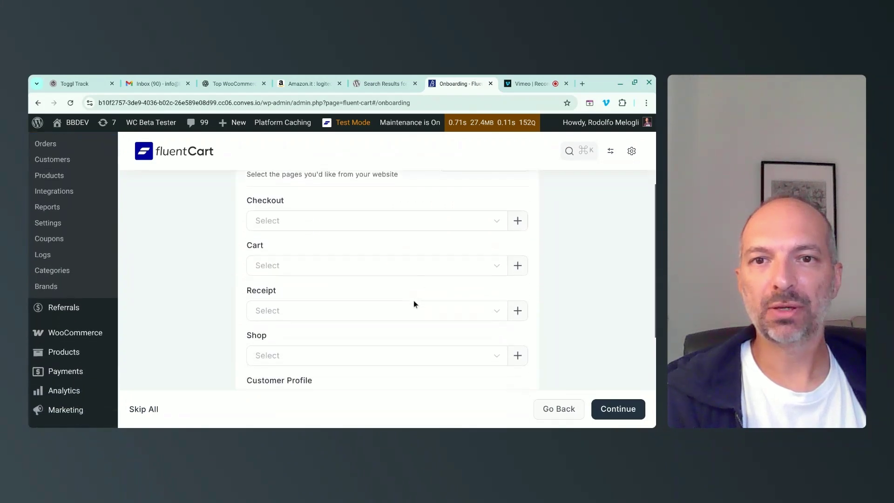
pyautogui.scroll(-3, 305, 253)
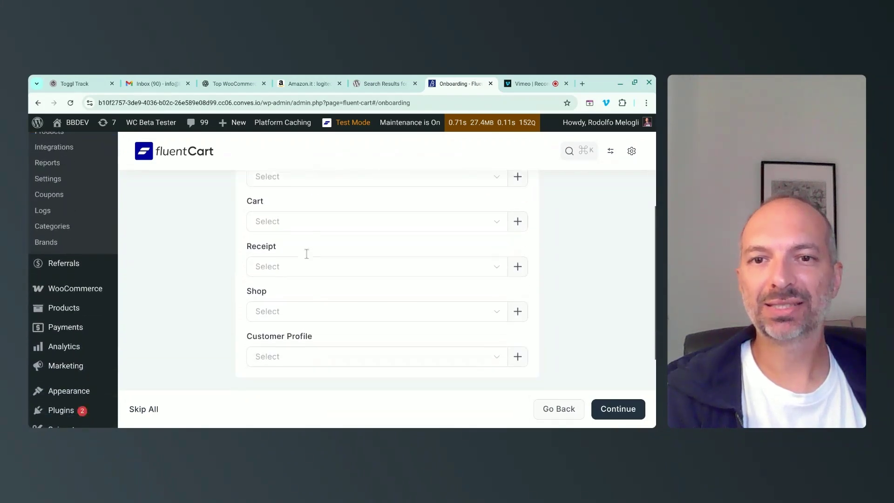
pyautogui.scroll(2, 305, 253)
pyautogui.scroll(1, 306, 253)
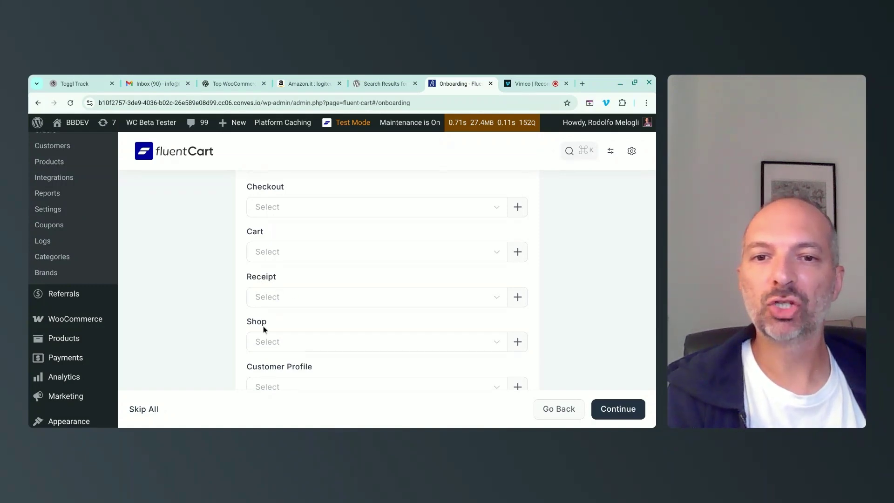
pyautogui.scroll(-1, 264, 328)
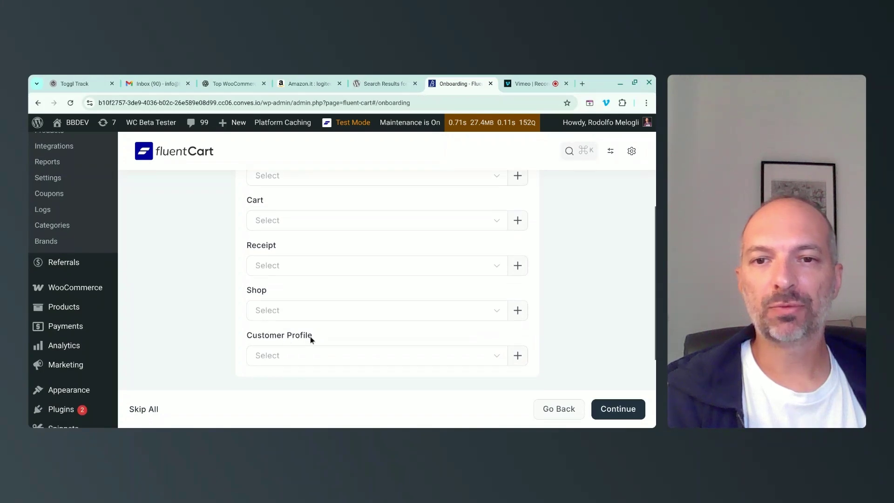
pyautogui.scroll(2, 312, 340)
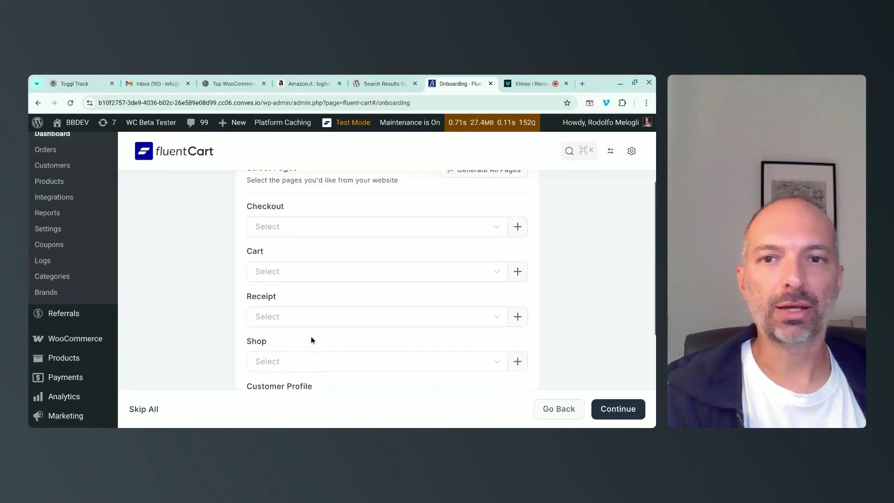
pyautogui.scroll(5, 311, 340)
pyautogui.click(470, 300)
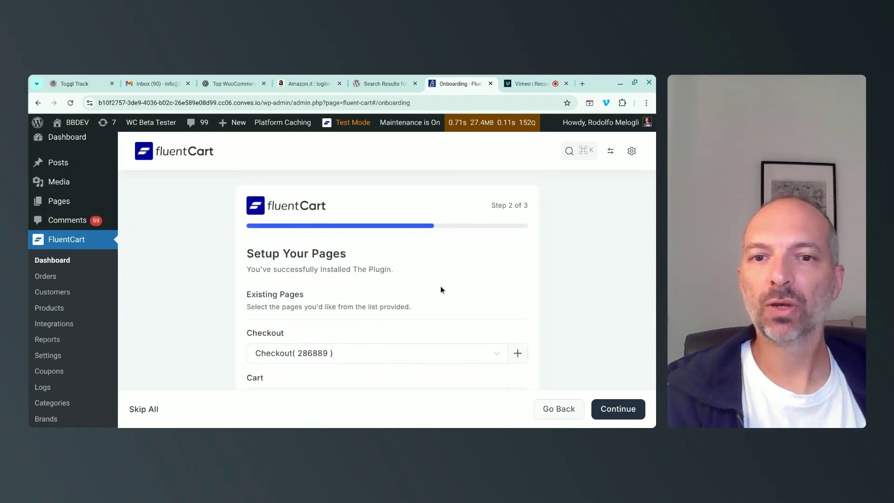
pyautogui.scroll(-2, 441, 289)
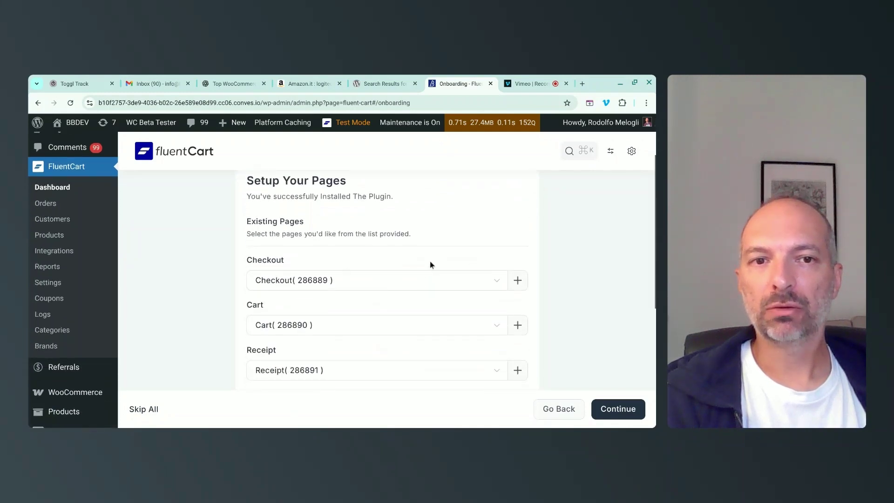
pyautogui.scroll(-2, 430, 264)
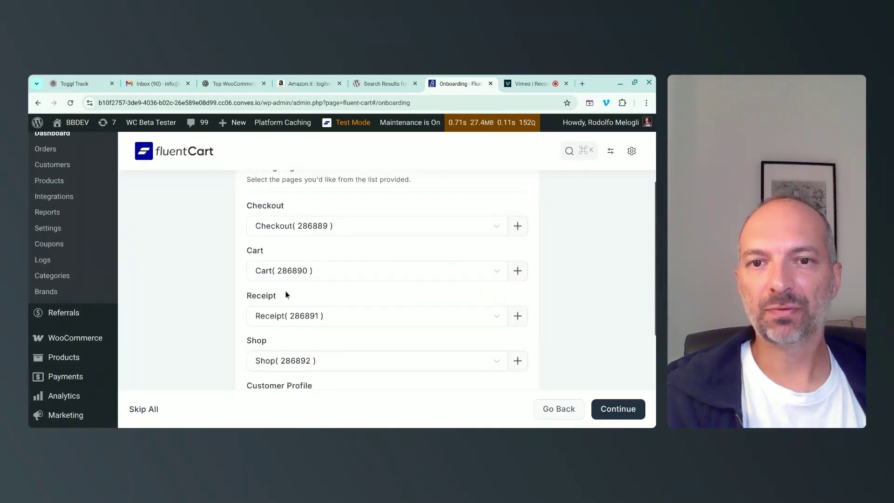
pyautogui.scroll(5, 141, 273)
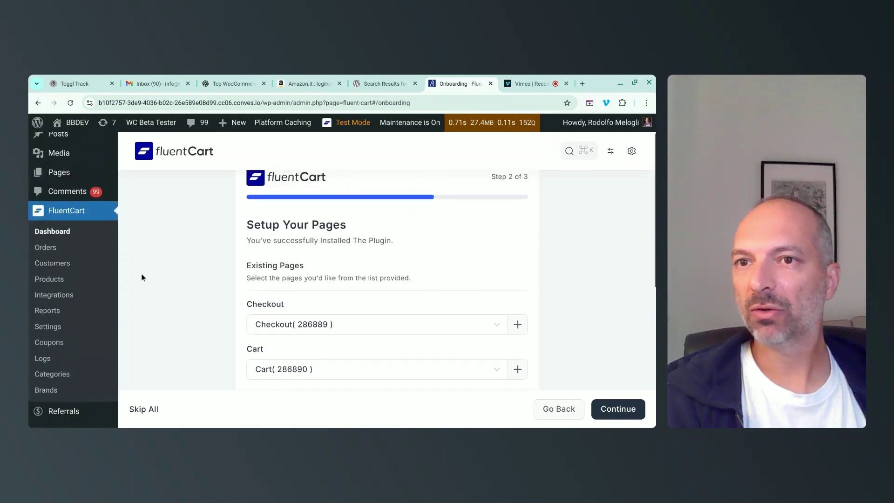
pyautogui.rightClick(61, 214)
# Open the Pages list in a new tab, sorted by date, to review the new store pages.
pyautogui.click(107, 225)
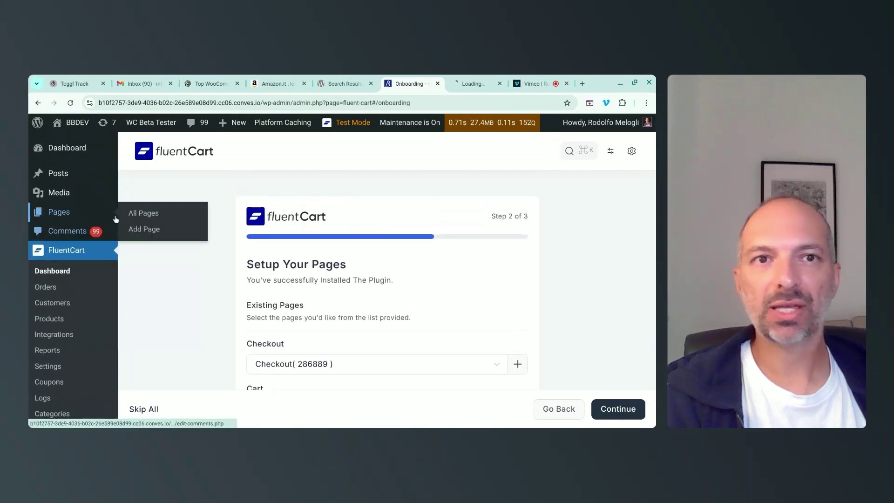
pyautogui.click(470, 83)
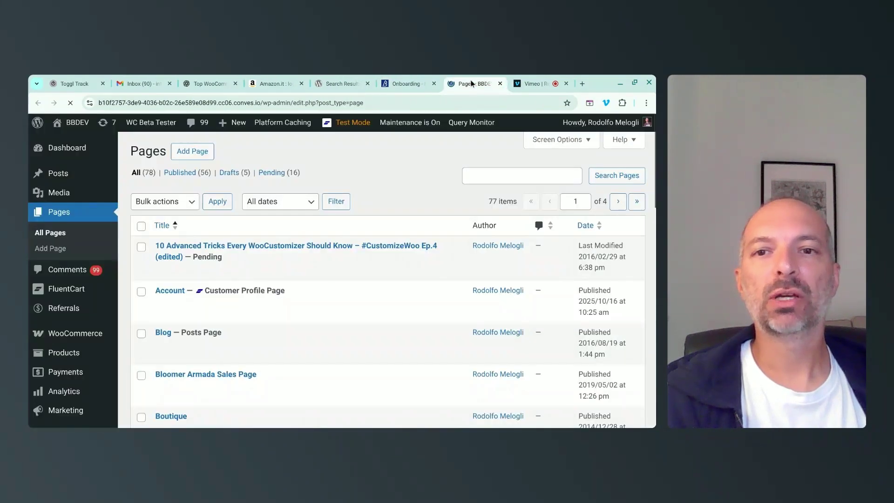
pyautogui.click(588, 226)
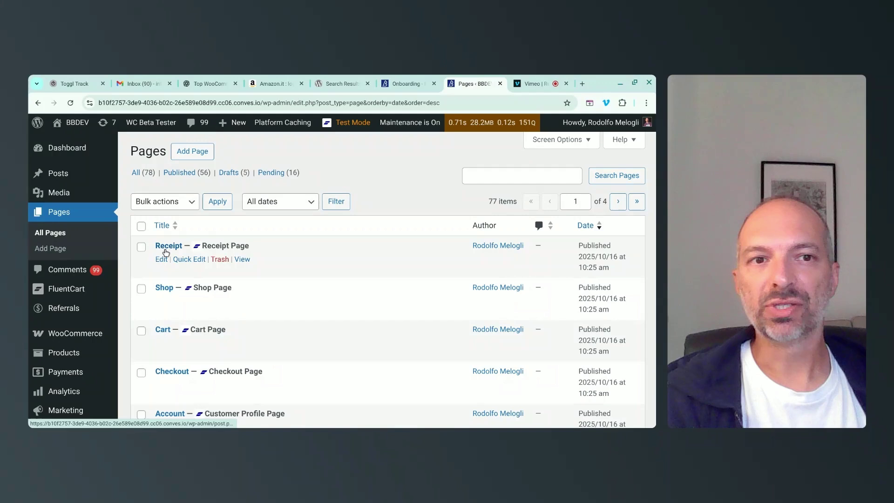
pyautogui.scroll(-1, 191, 370)
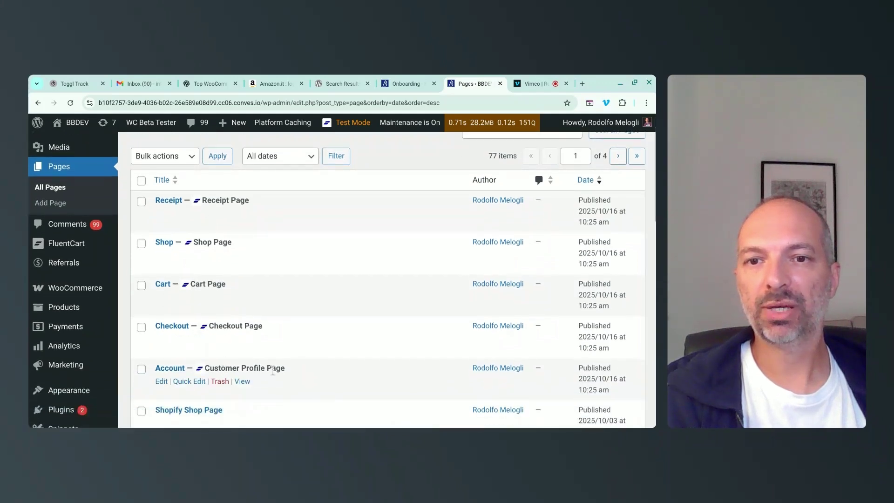
# Finish onboarding with 'Start From scratch' selected for products and save.
pyautogui.hotkey('ctrl', 'shift', 'Tab')
pyautogui.scroll(-5, 501, 261)
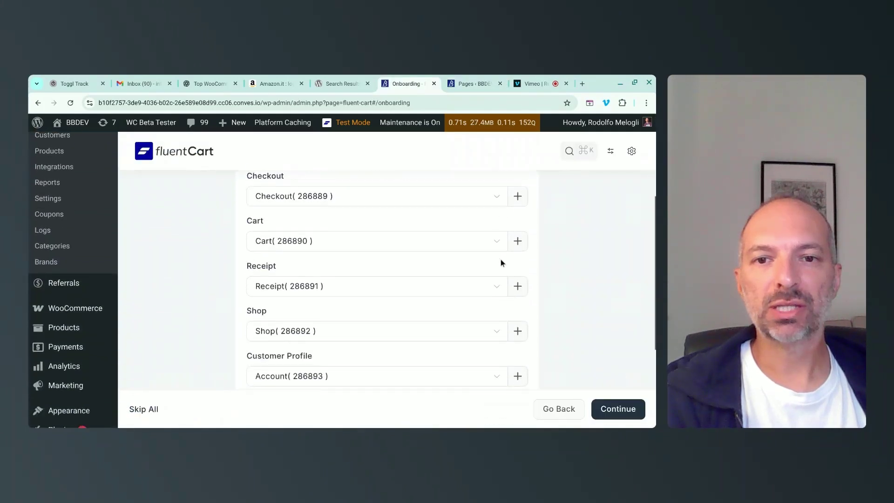
pyautogui.click(605, 413)
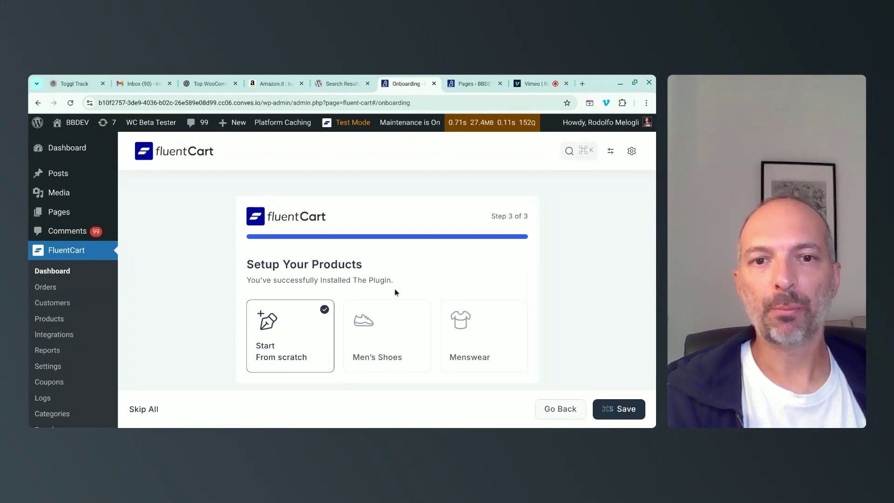
pyautogui.scroll(-3, 396, 283)
pyautogui.scroll(-2, 490, 293)
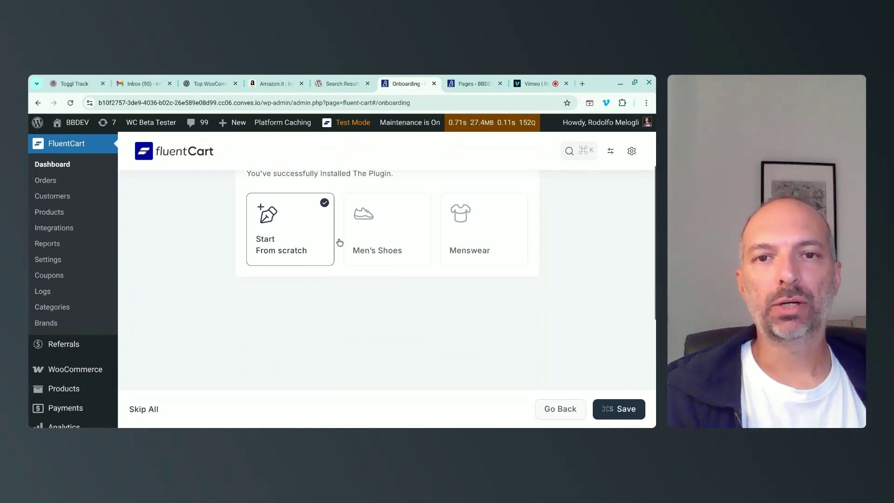
pyautogui.scroll(2, 261, 215)
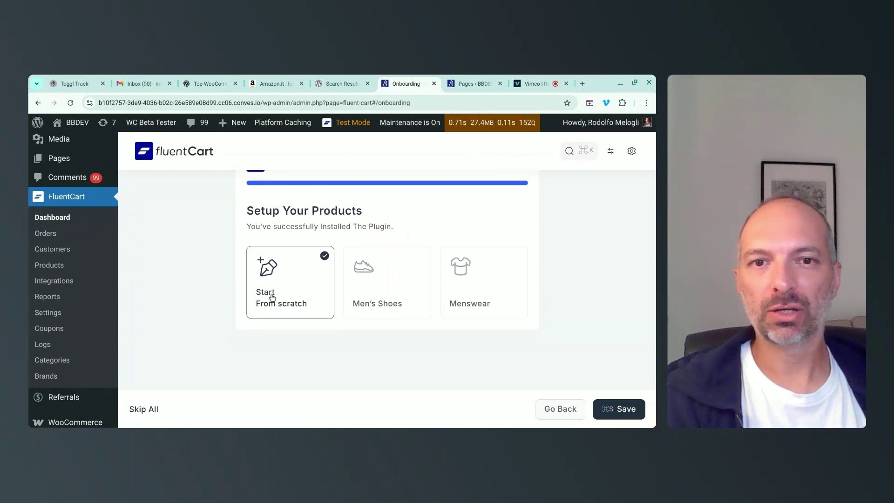
pyautogui.click(614, 414)
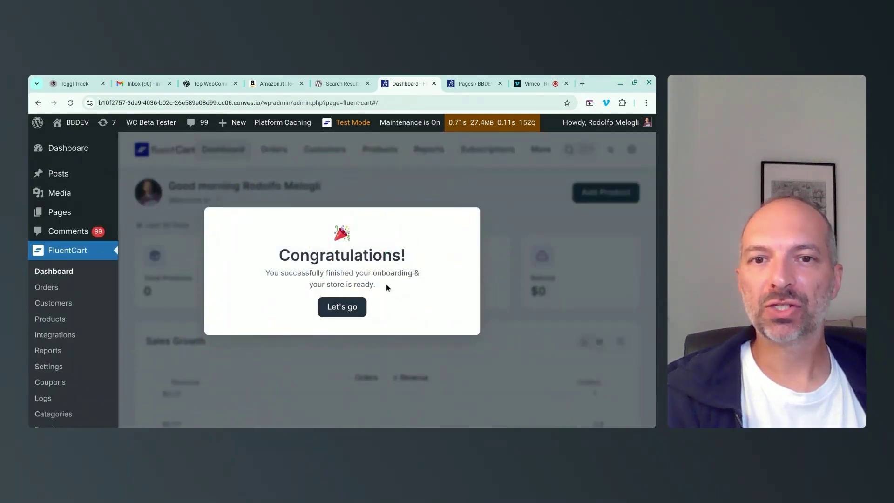
# Dismiss the congratulations message and review the Onboarding Checklist and revenue/orders chart.
pyautogui.click(342, 308)
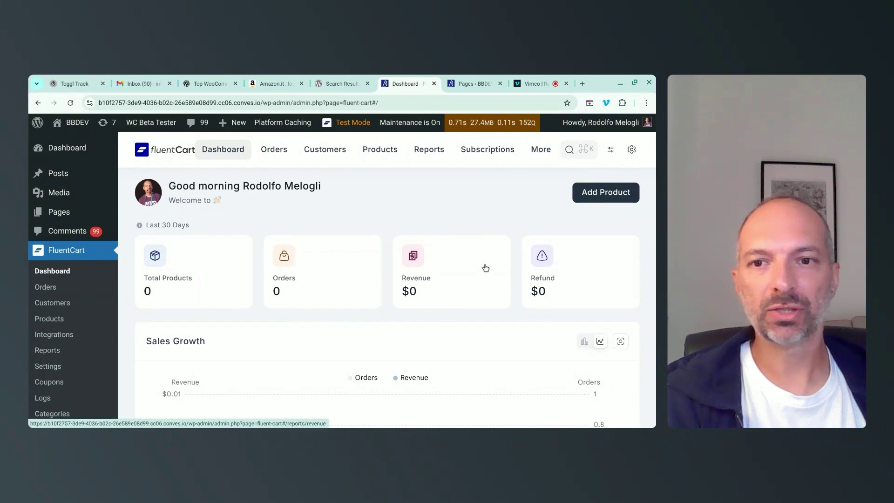
pyautogui.scroll(-7, 483, 266)
pyautogui.scroll(-8, 481, 269)
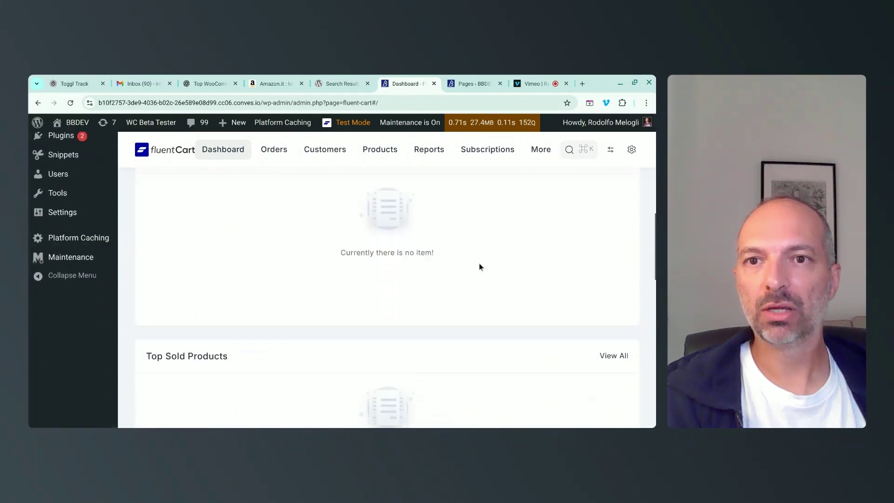
pyautogui.scroll(-7, 478, 266)
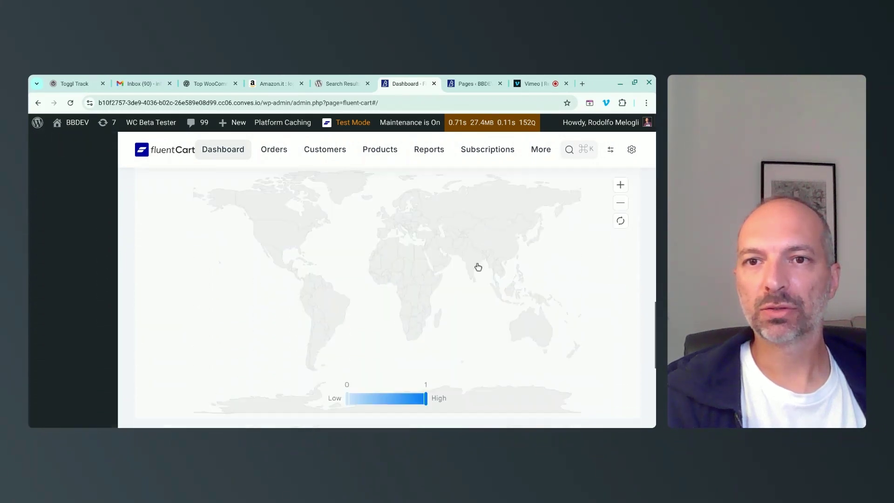
pyautogui.scroll(-2, 449, 315)
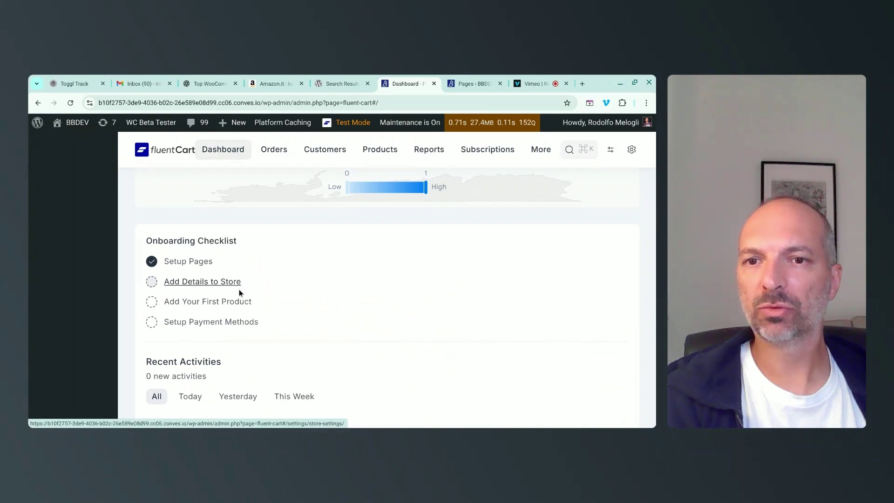
pyautogui.scroll(-1, 319, 304)
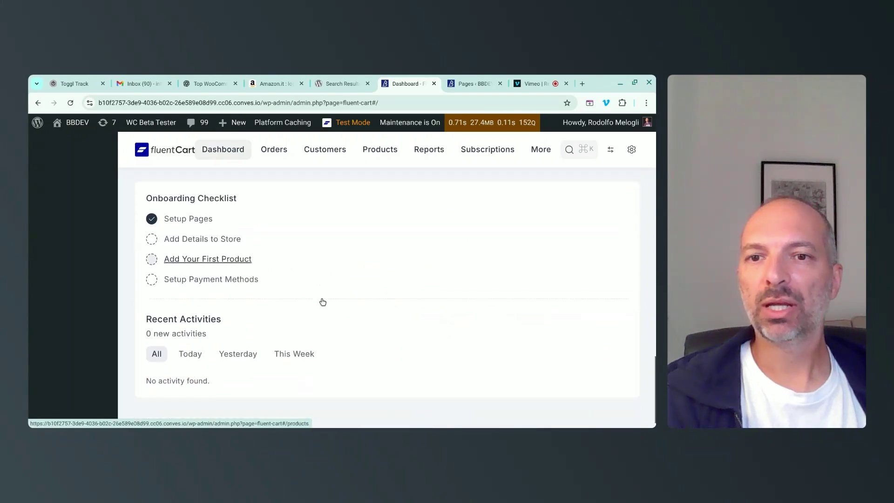
pyautogui.scroll(15, 329, 281)
pyautogui.scroll(-12, 236, 285)
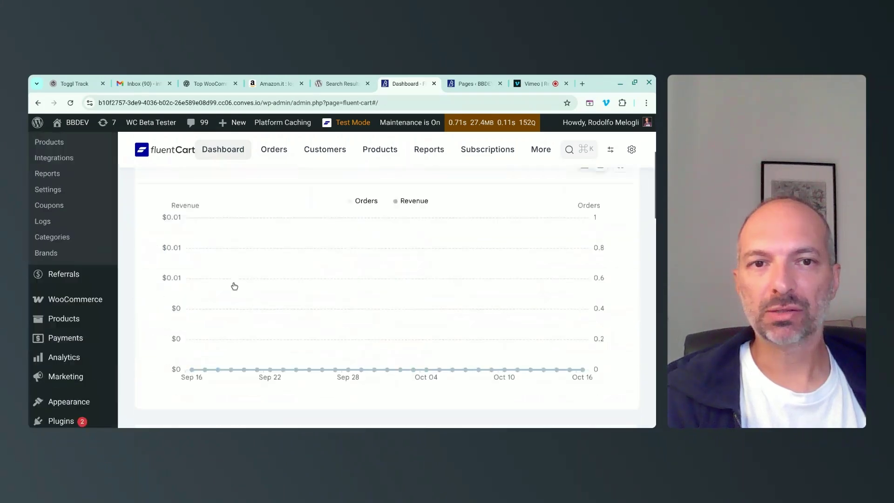
# Open the store details form and autofill the store's Rome address.
pyautogui.click(183, 288)
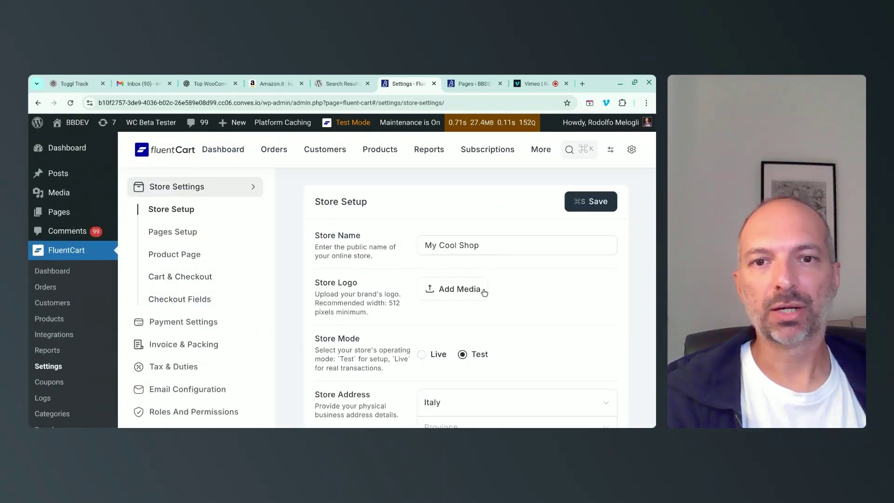
pyautogui.scroll(-1, 491, 294)
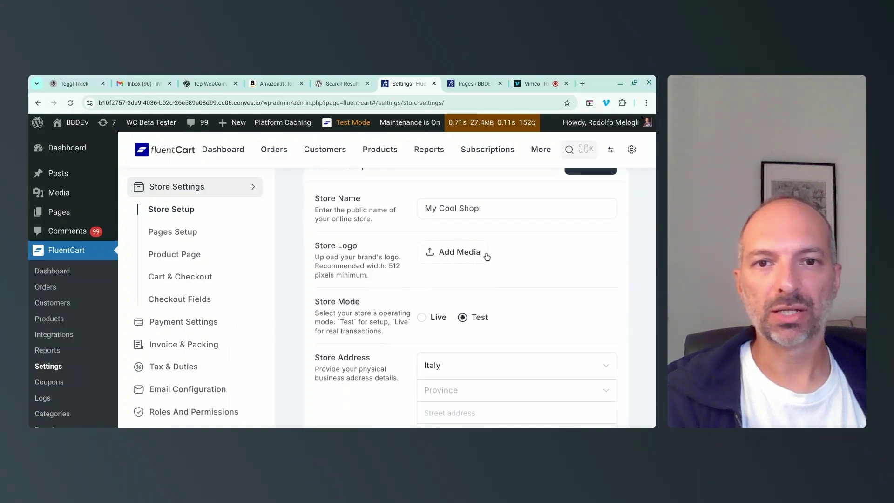
pyautogui.scroll(-1, 484, 256)
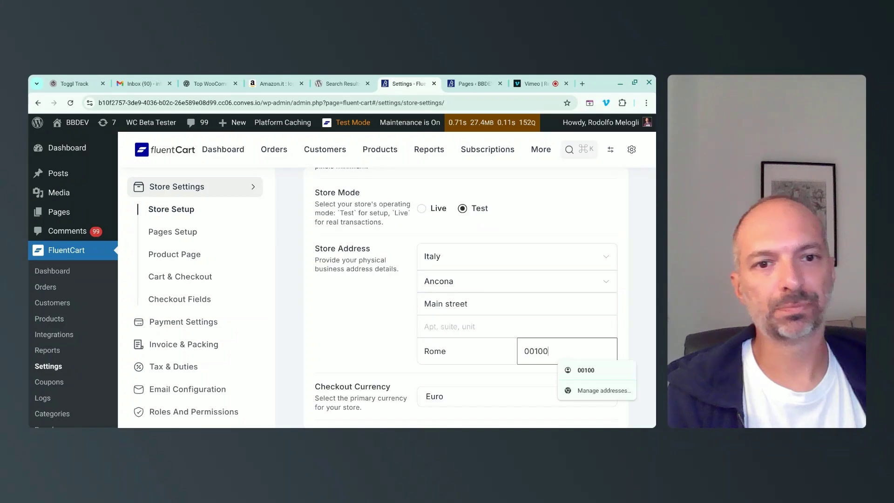
pyautogui.click(434, 396)
pyautogui.scroll(-3, 400, 296)
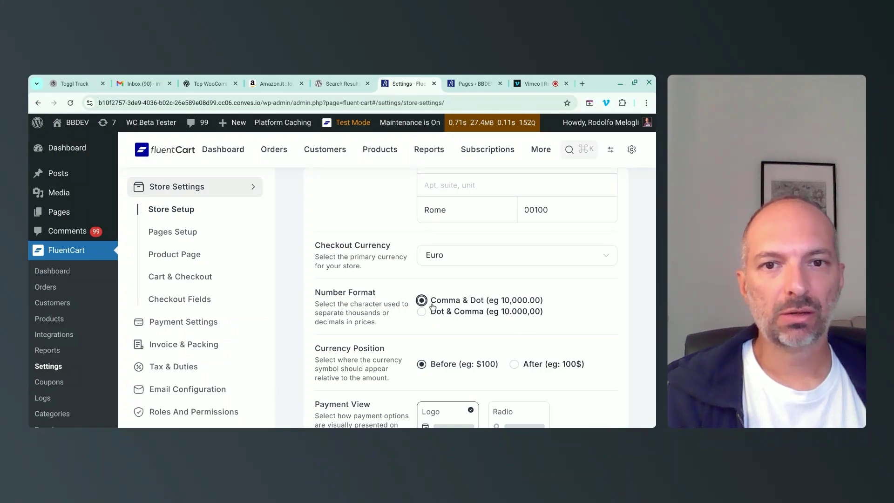
pyautogui.scroll(-1, 435, 257)
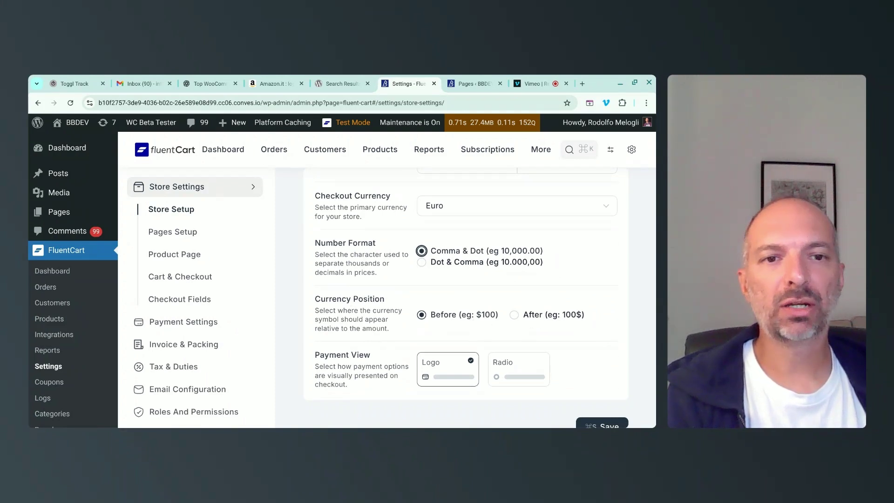
# Set Currency Position to After and save the store setup settings.
pyautogui.click(514, 315)
pyautogui.scroll(-1, 371, 332)
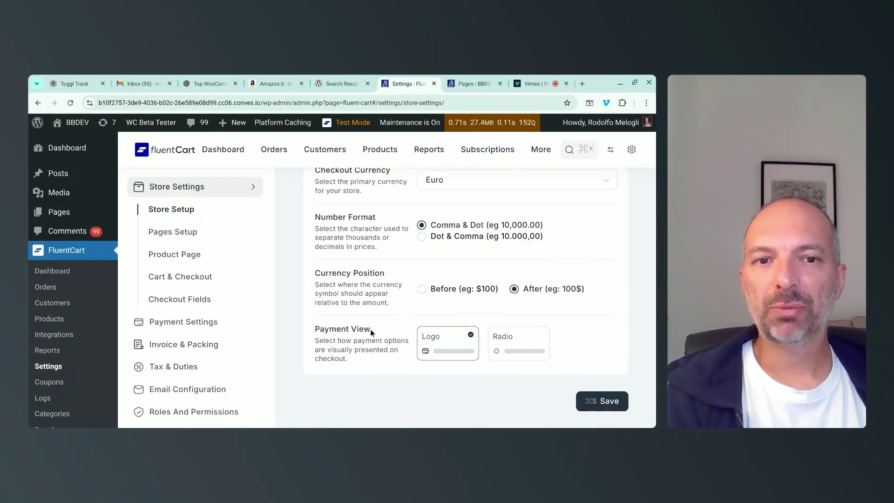
pyautogui.moveTo(320, 340); pyautogui.dragTo(398, 354)
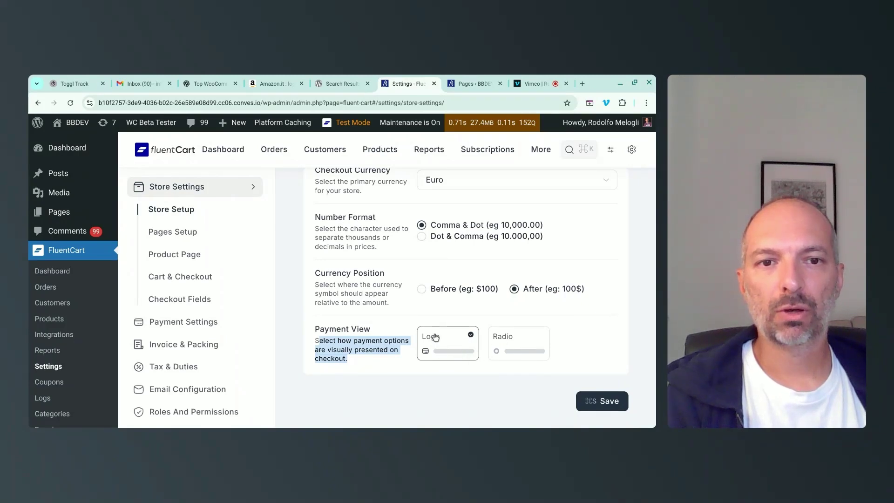
pyautogui.click(521, 381)
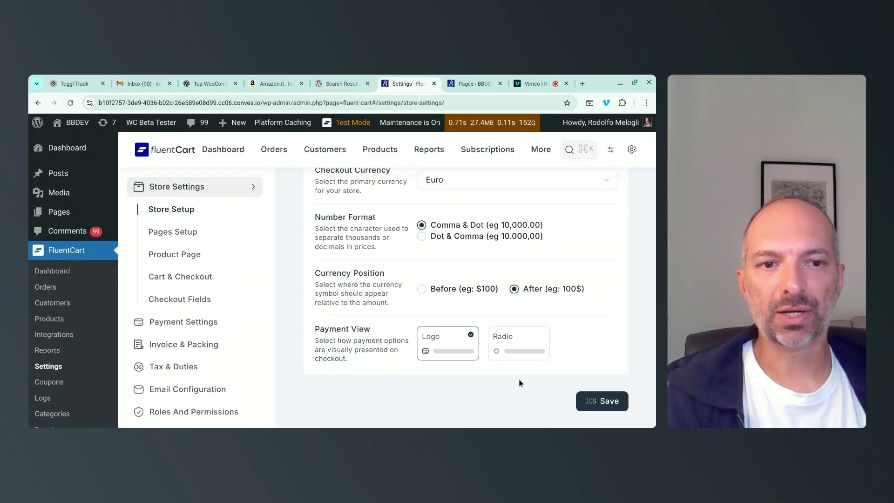
pyautogui.click(601, 401)
pyautogui.click(173, 234)
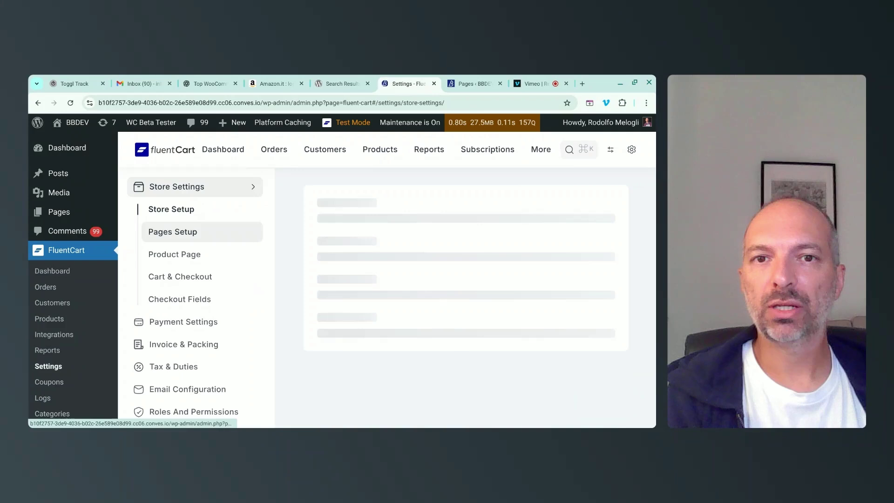
# Enable image zoom for single product pages in the Product Page settings.
pyautogui.click(175, 236)
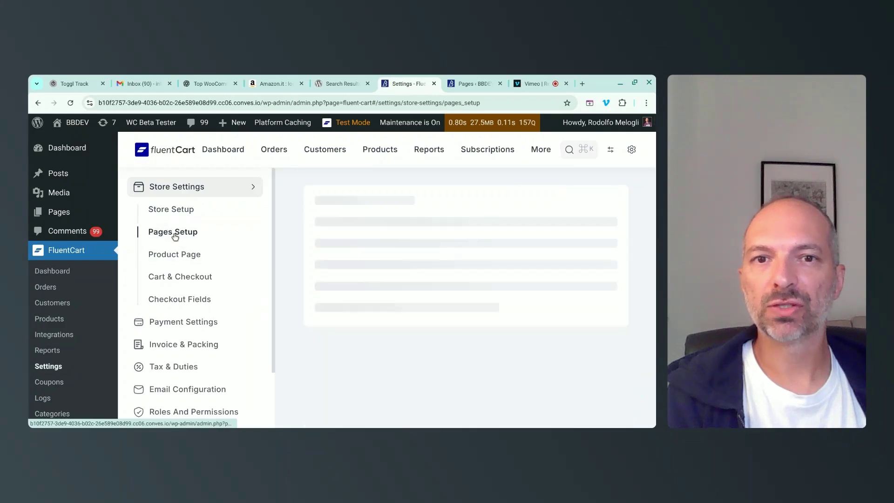
pyautogui.scroll(-5, 428, 249)
pyautogui.scroll(-1, 428, 254)
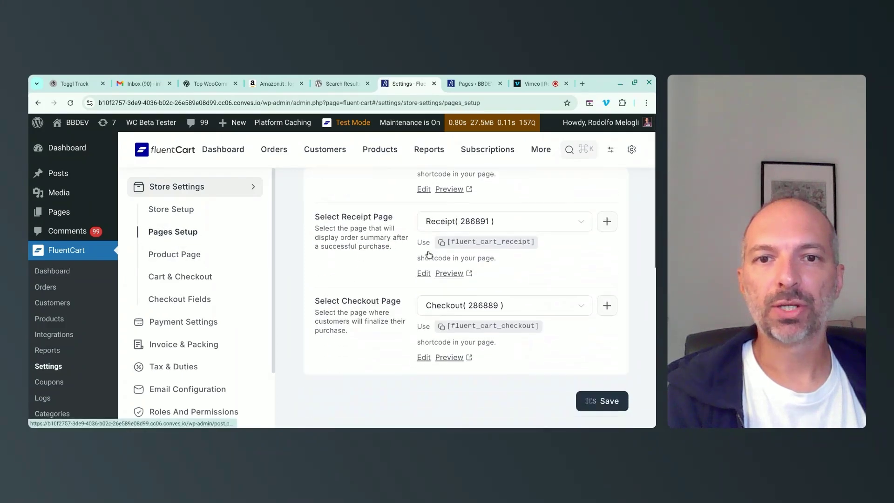
pyautogui.click(171, 257)
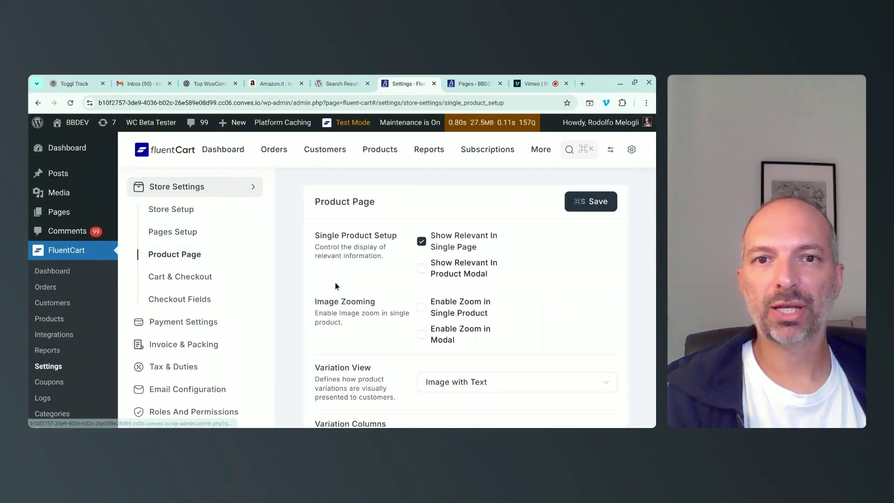
pyautogui.moveTo(319, 248); pyautogui.dragTo(383, 256)
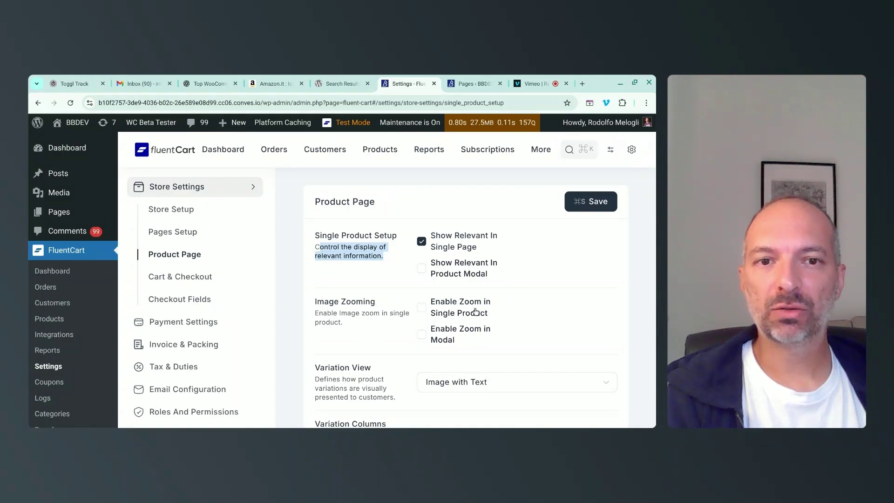
pyautogui.scroll(-1, 475, 312)
pyautogui.click(440, 302)
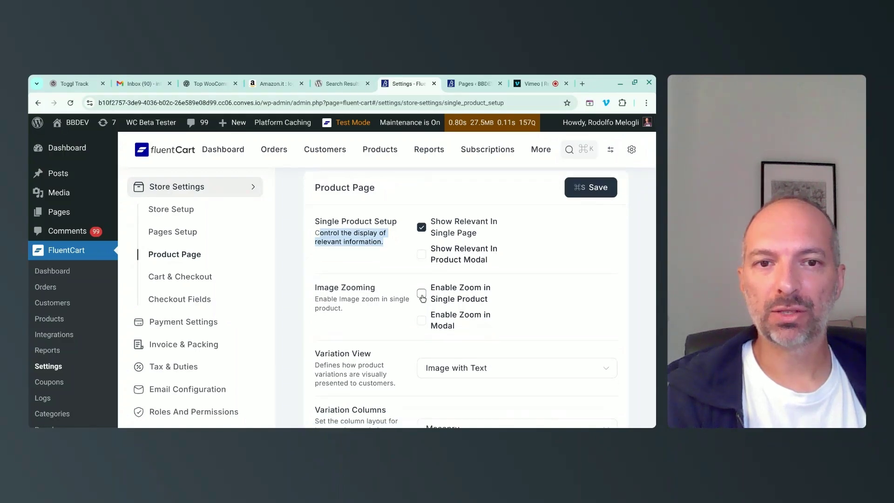
pyautogui.scroll(-3, 509, 319)
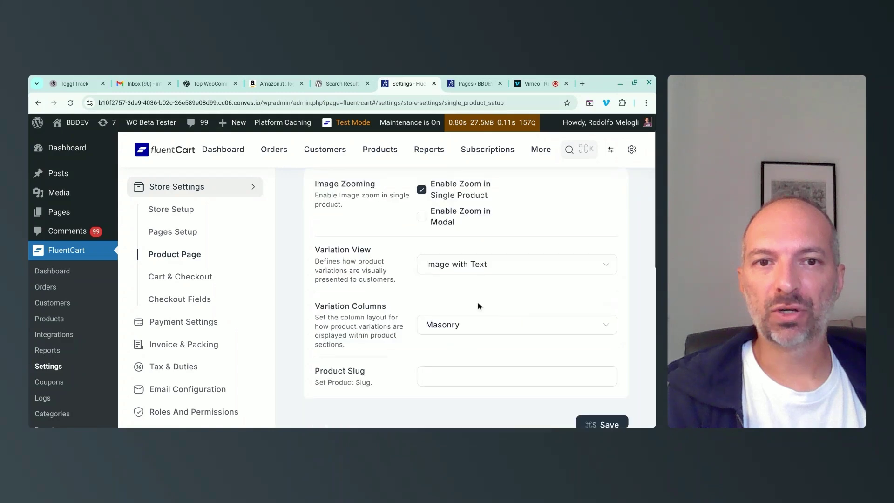
# Keep Image with Text variation view and Masonry columns, save, and open Cart & Checkout.
pyautogui.click(469, 270)
pyautogui.click(468, 271)
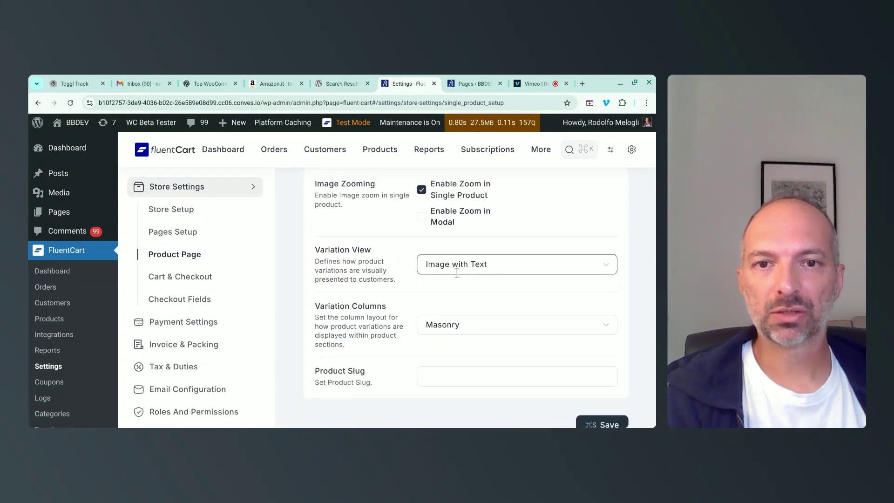
pyautogui.click(479, 327)
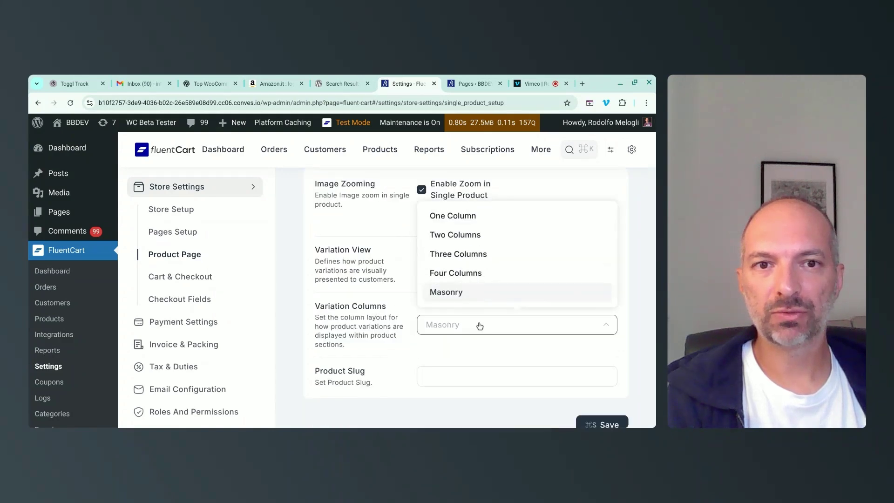
pyautogui.click(394, 313)
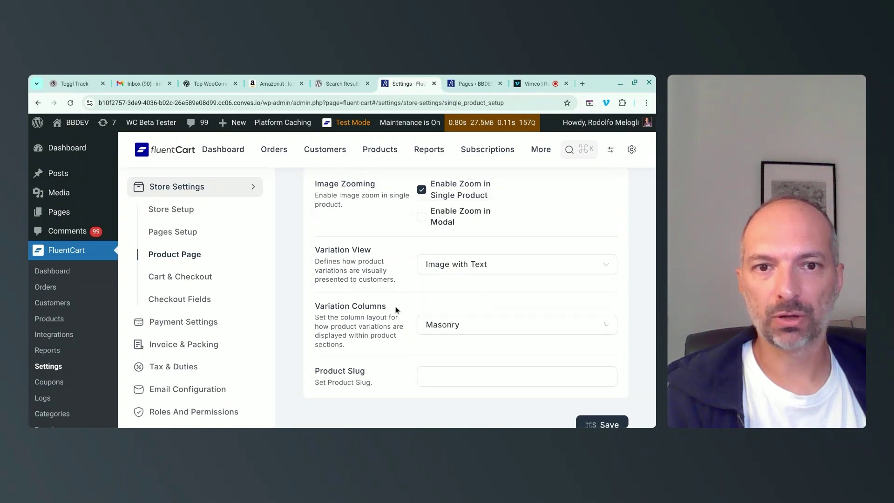
pyautogui.scroll(-1, 349, 344)
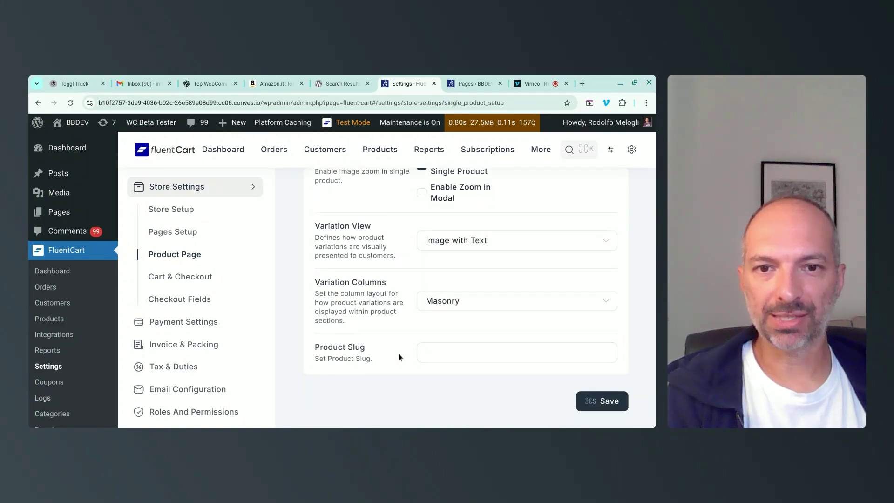
pyautogui.click(429, 352)
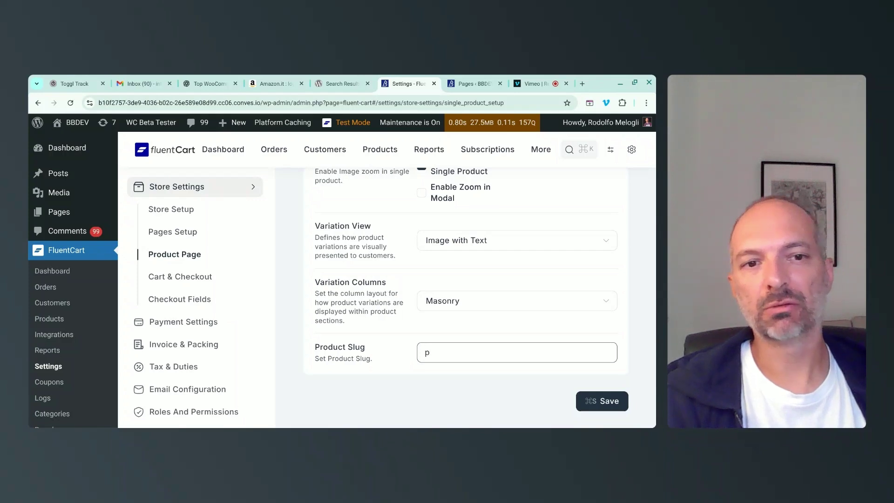
pyautogui.click(608, 405)
pyautogui.click(186, 277)
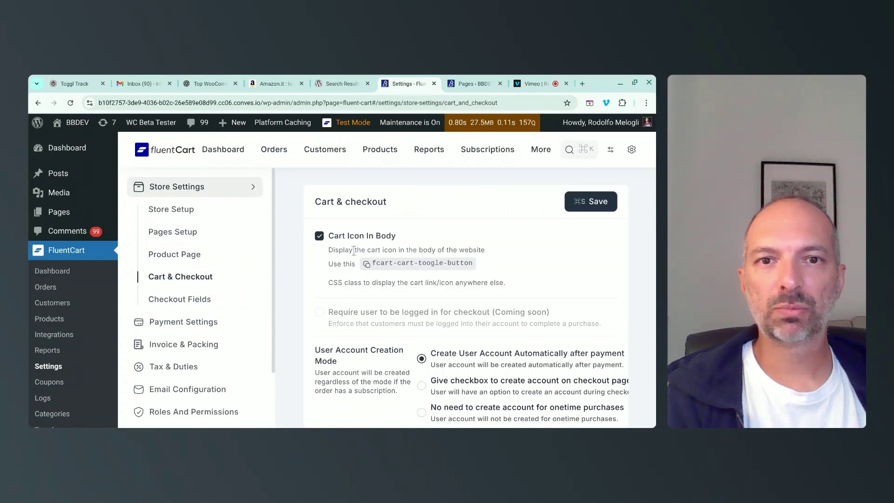
# Review the cart icon and INV- receipt prefix options, then go to Checkout Fields.
pyautogui.moveTo(366, 250); pyautogui.dragTo(485, 250)
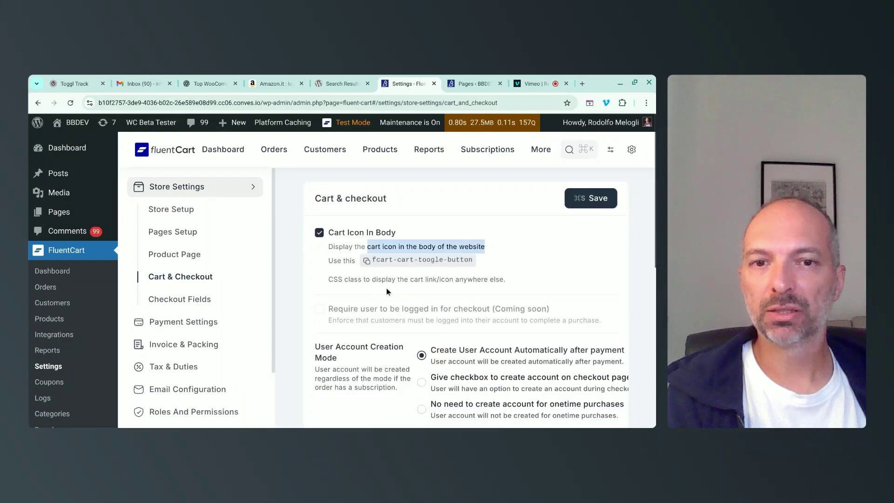
pyautogui.scroll(-2, 493, 252)
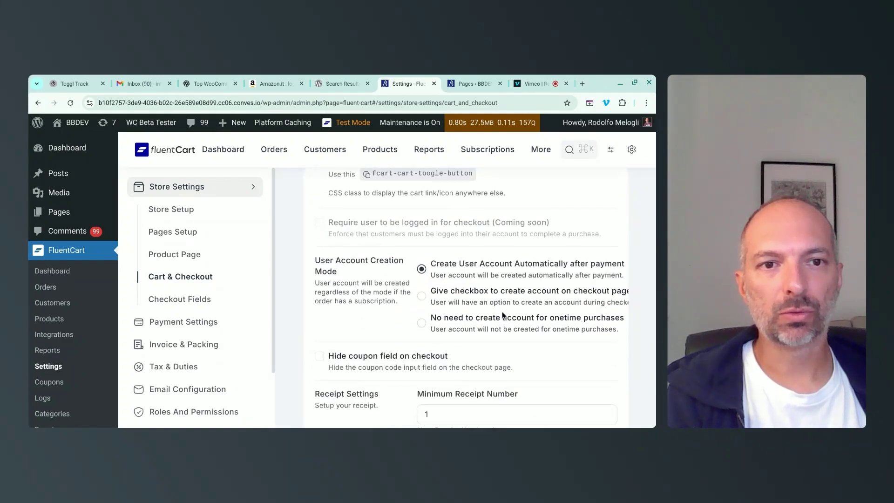
pyautogui.scroll(-2, 529, 324)
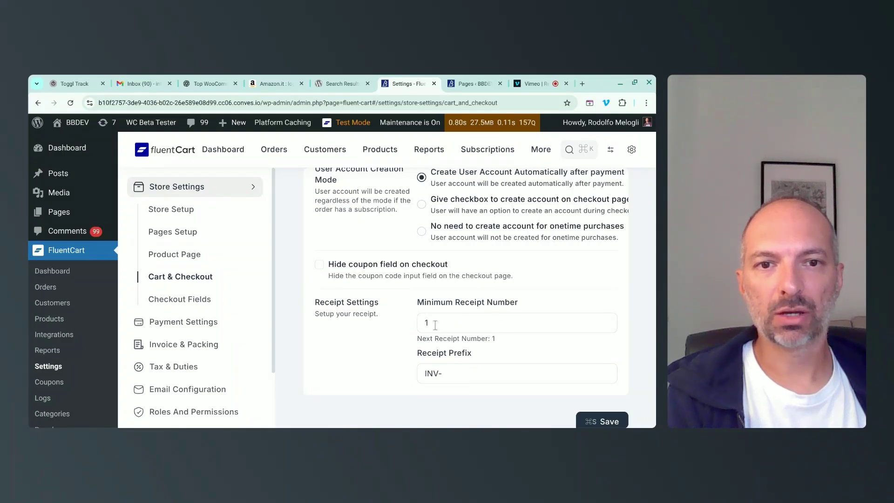
pyautogui.click(416, 324)
pyautogui.moveTo(447, 372); pyautogui.dragTo(414, 373)
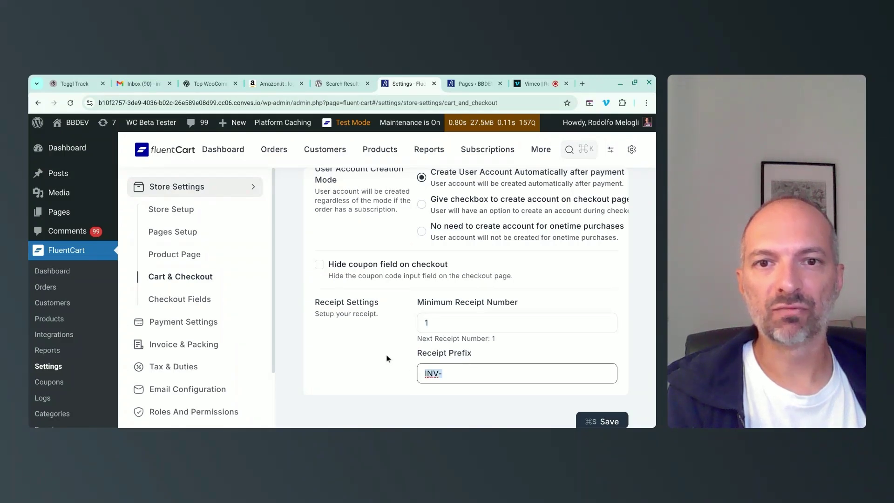
pyautogui.click(210, 300)
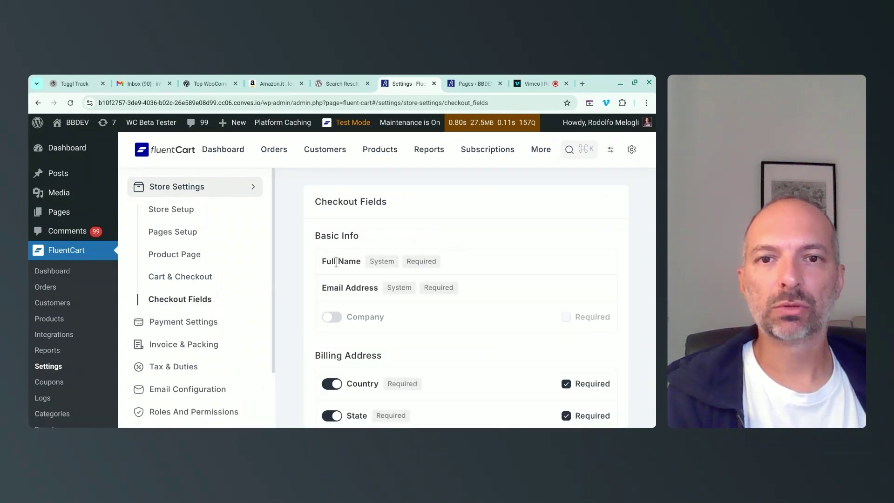
# Review the required Full Name and Email fields and turn on Company as optional.
pyautogui.moveTo(323, 261); pyautogui.dragTo(454, 261)
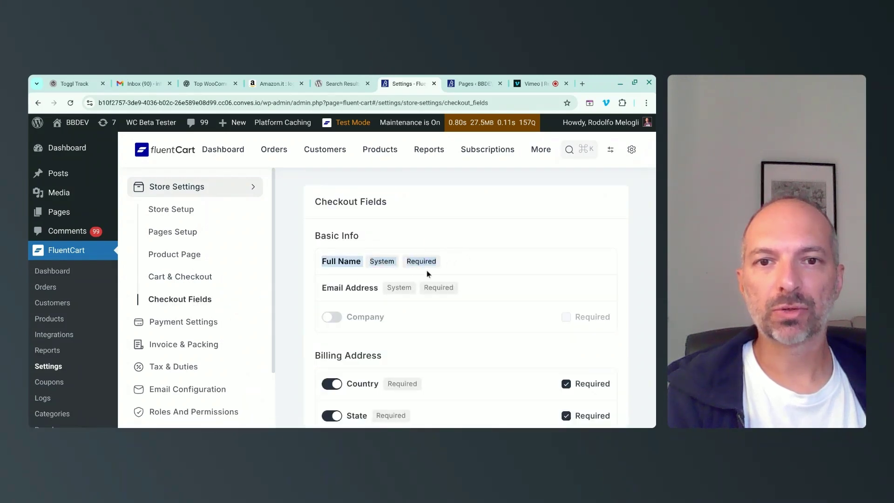
pyautogui.moveTo(322, 289); pyautogui.dragTo(473, 291)
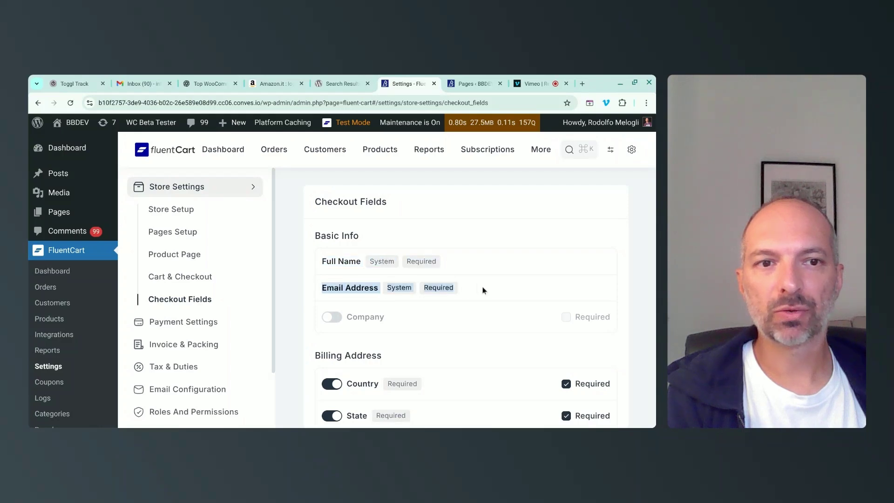
pyautogui.scroll(-2, 483, 290)
pyautogui.click(331, 261)
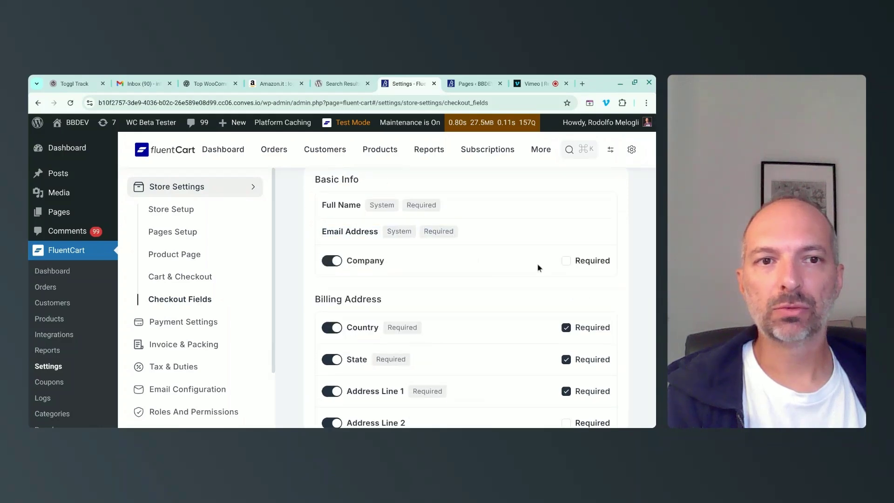
pyautogui.click(568, 263)
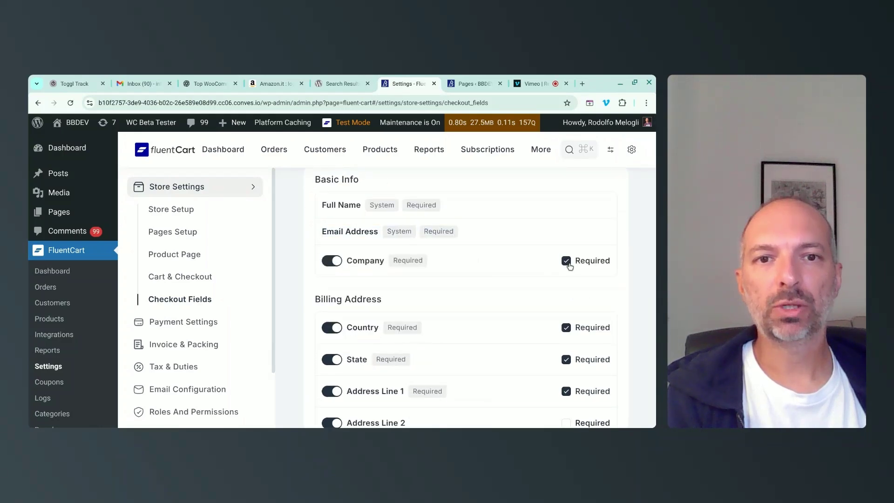
pyautogui.click(567, 263)
# Turn off billing State and Address Line 2, and make billing Post Code optional.
pyautogui.scroll(-2, 508, 267)
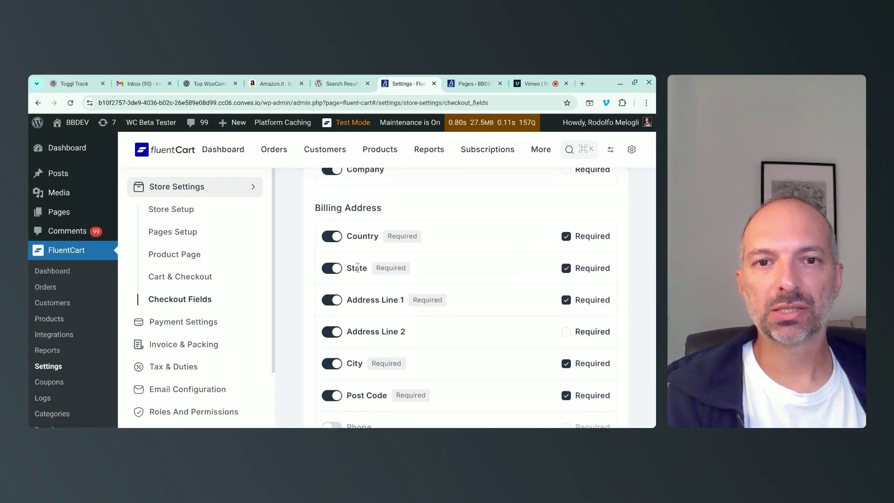
pyautogui.click(330, 268)
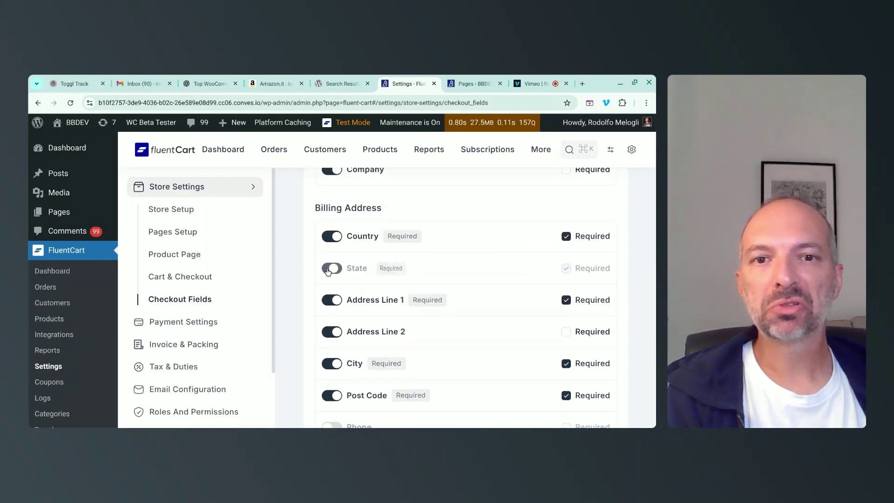
pyautogui.click(332, 331)
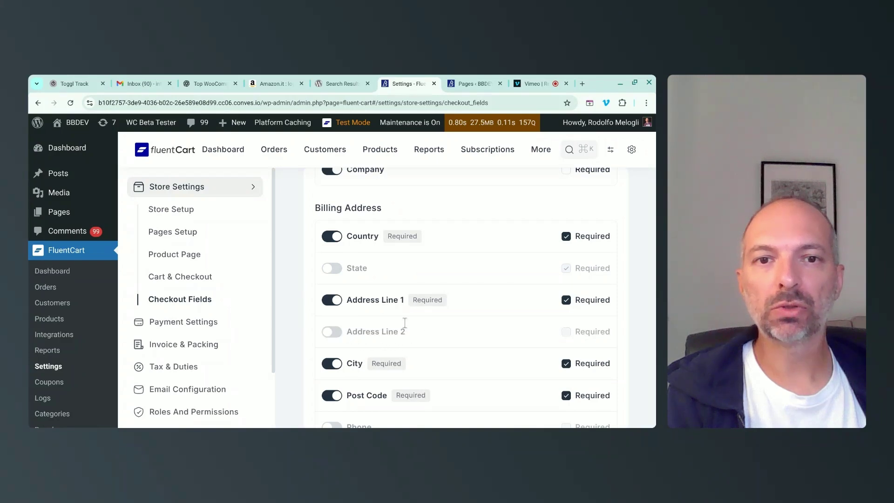
pyautogui.scroll(-2, 419, 307)
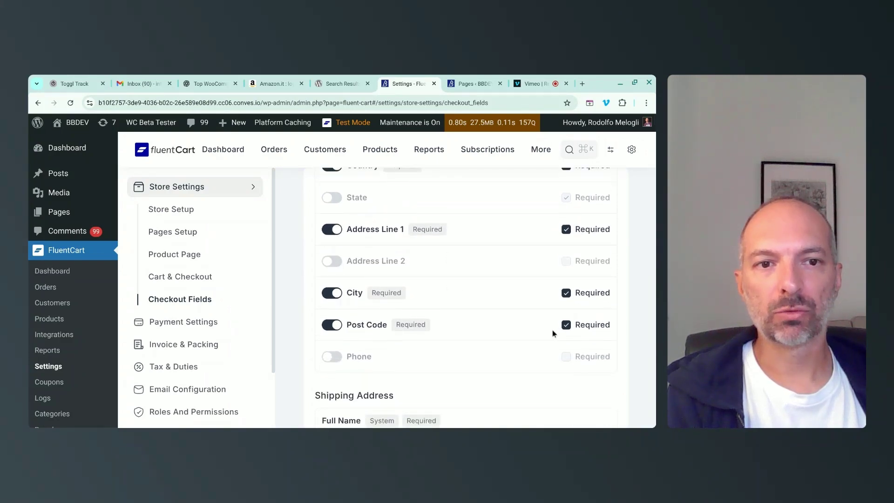
pyautogui.click(566, 324)
# Turn off shipping State and Address Line 2, and make shipping Post Code optional.
pyautogui.scroll(-2, 512, 307)
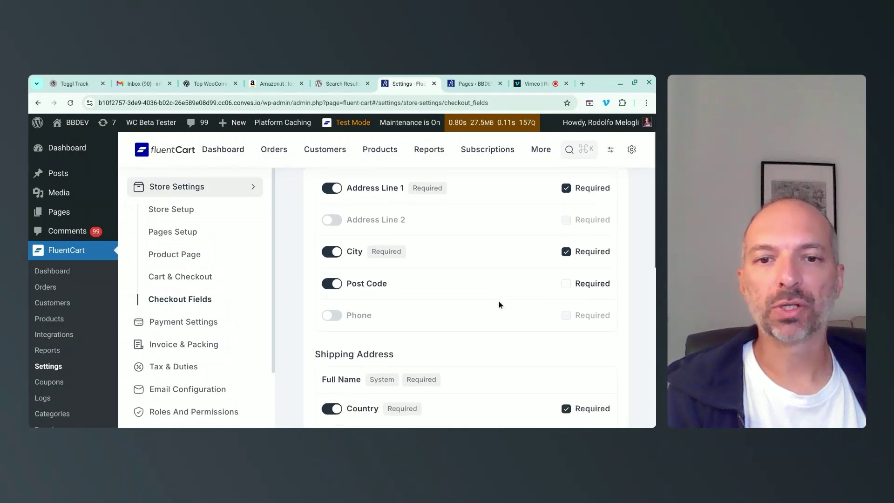
pyautogui.scroll(-2, 498, 305)
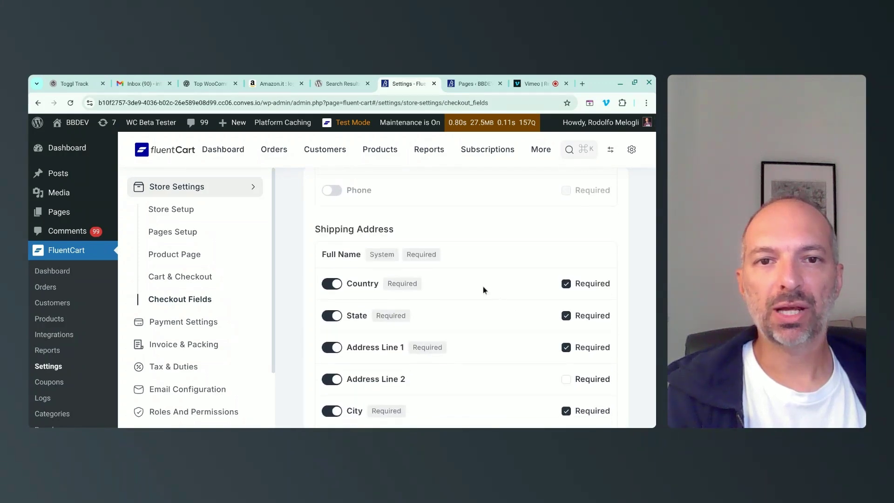
pyautogui.scroll(-2, 483, 290)
pyautogui.scroll(-2, 483, 289)
pyautogui.scroll(4, 433, 215)
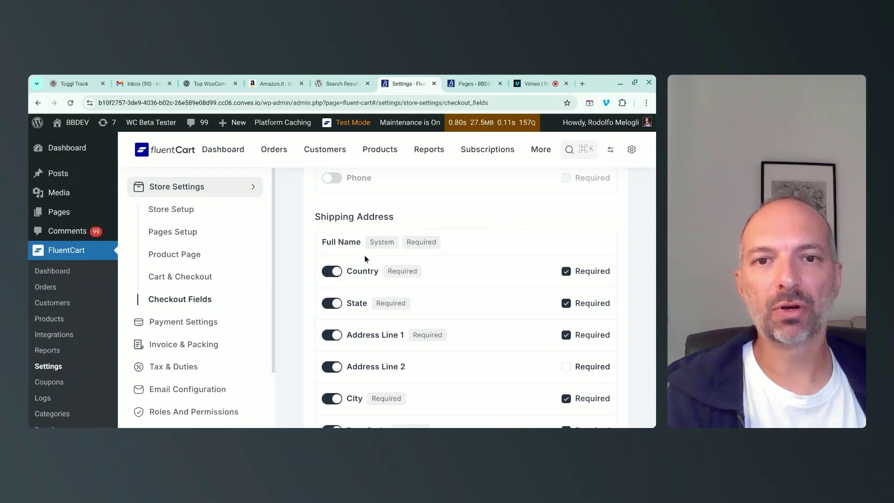
pyautogui.scroll(3, 366, 279)
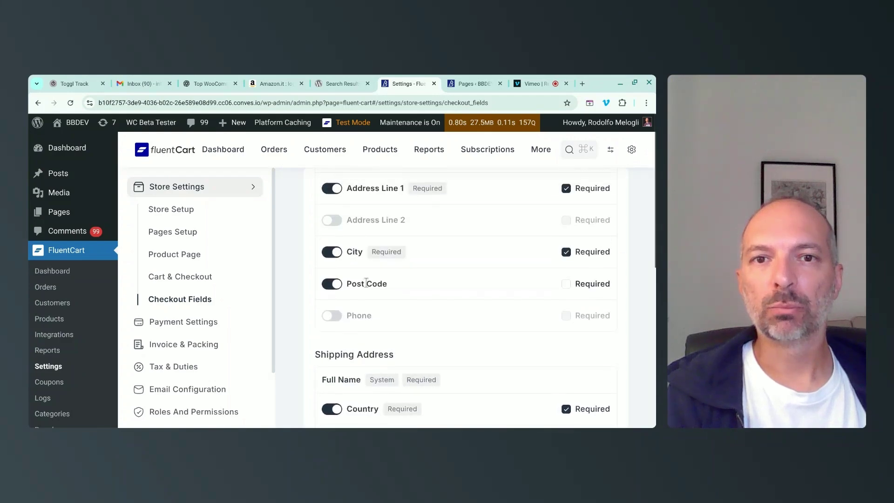
pyautogui.scroll(3, 366, 283)
pyautogui.scroll(-3, 379, 285)
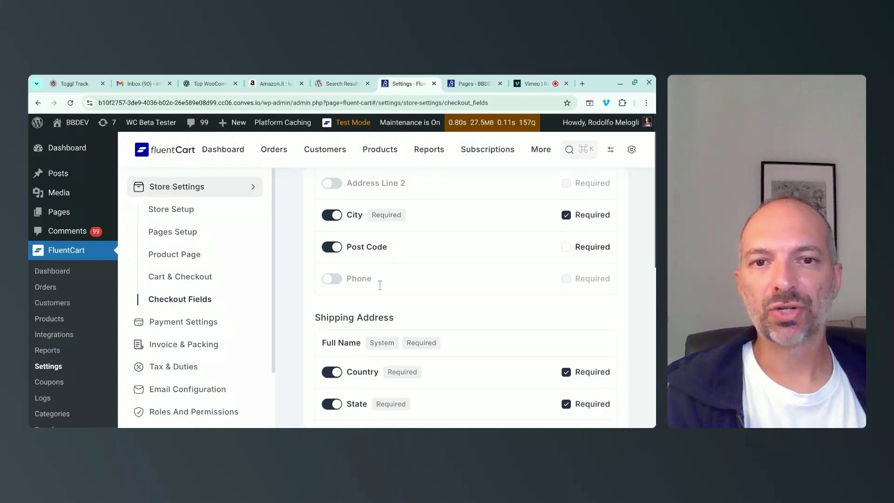
pyautogui.scroll(-3, 380, 285)
pyautogui.click(332, 273)
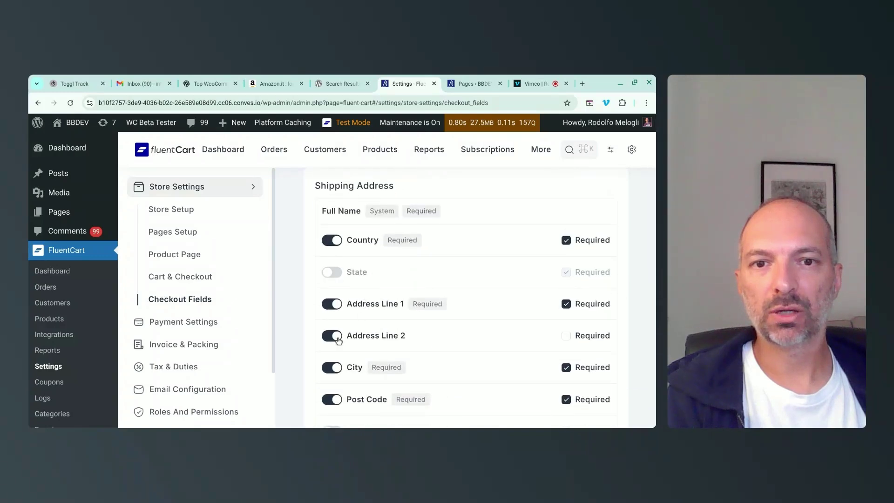
pyautogui.click(337, 339)
pyautogui.scroll(-2, 334, 337)
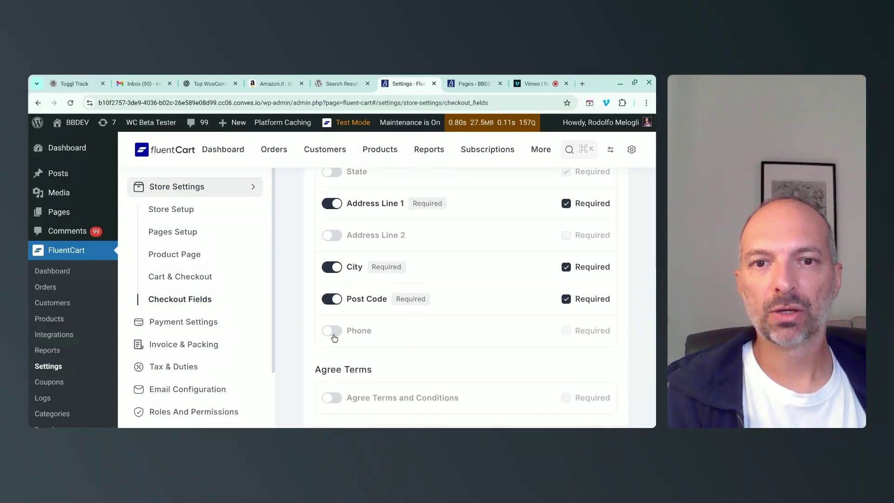
pyautogui.click(565, 301)
# Enable Agree Terms and Conditions as a required field and save the checkout fields.
pyautogui.scroll(-1, 351, 325)
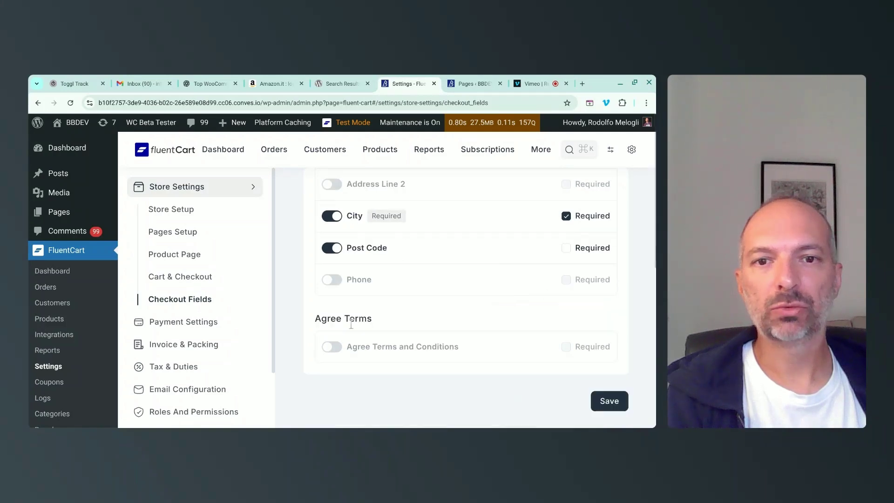
pyautogui.click(332, 347)
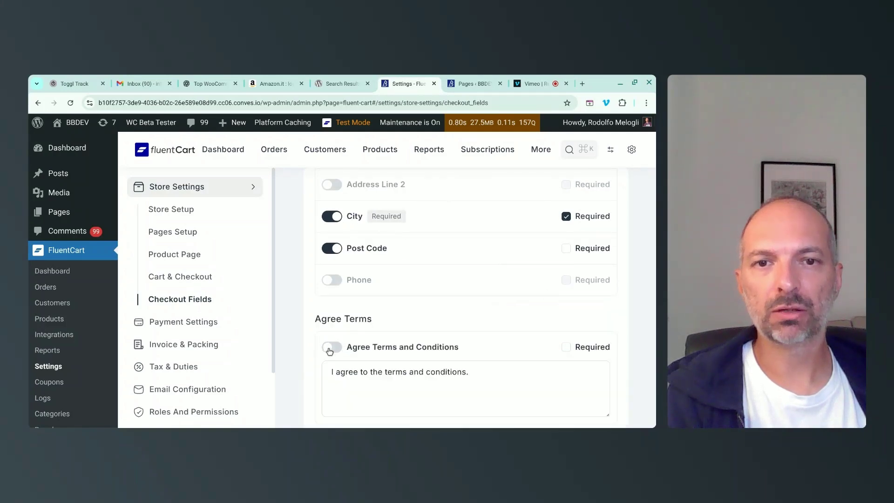
pyautogui.scroll(-1, 454, 308)
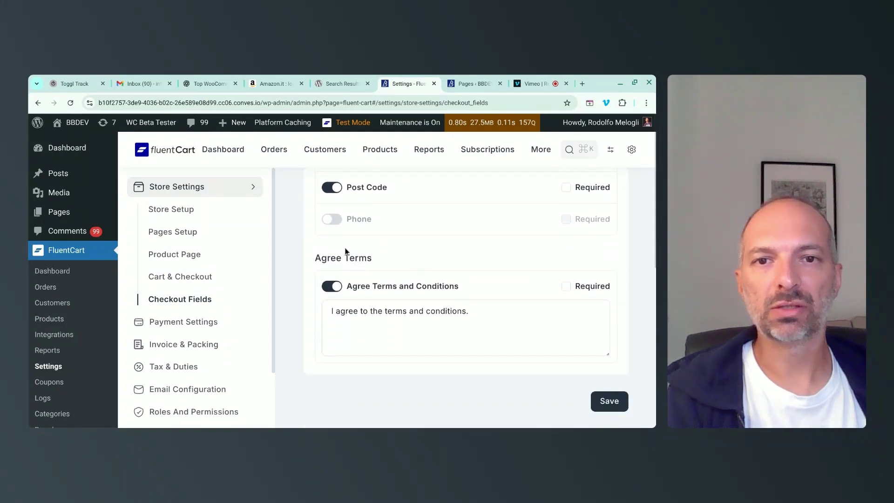
pyautogui.click(566, 286)
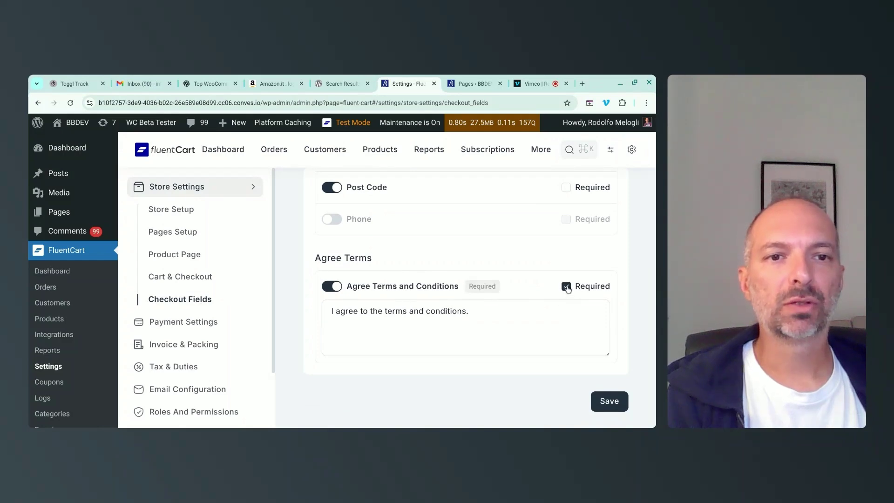
pyautogui.click(616, 405)
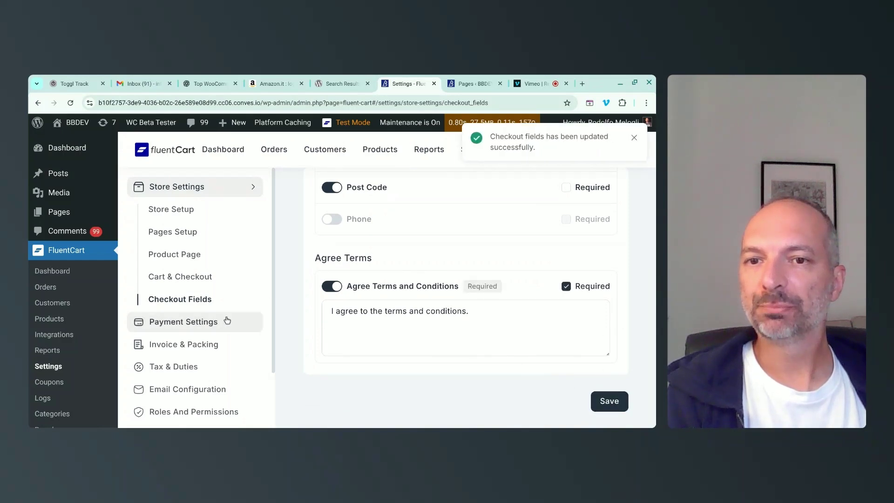
# In Payment Settings, switch on Payment Activation for Cash on delivery and save.
pyautogui.click(205, 323)
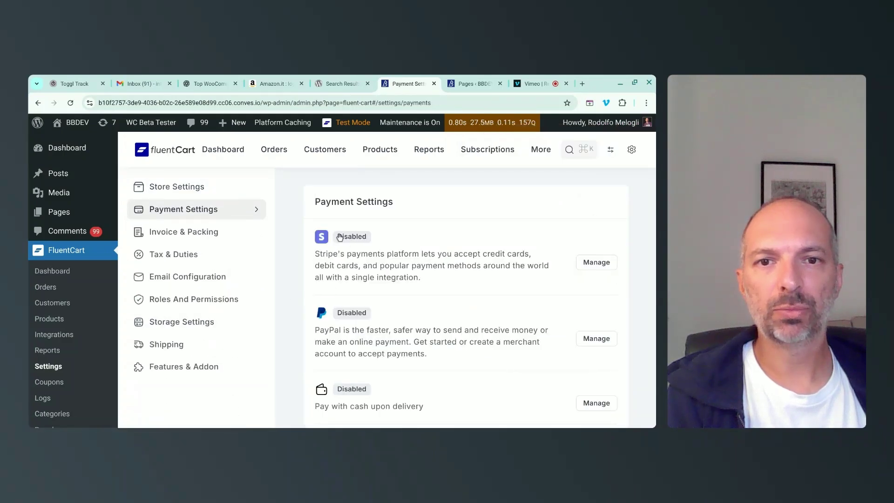
pyautogui.scroll(-2, 436, 307)
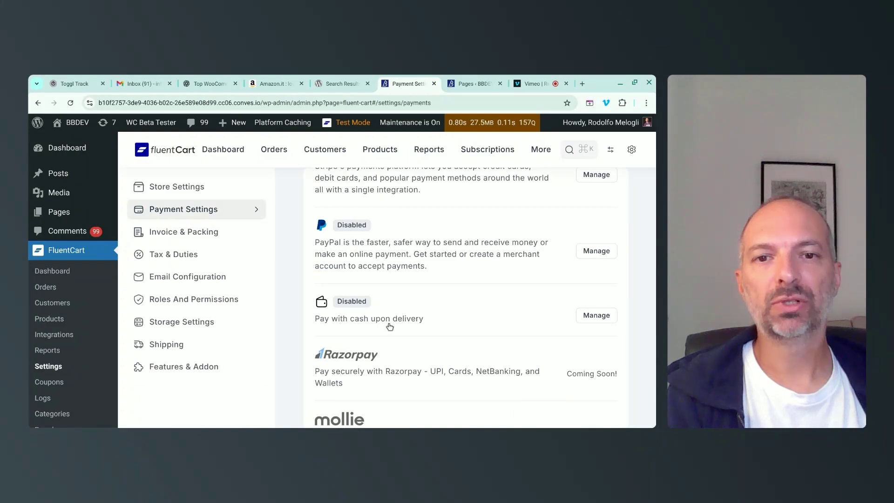
pyautogui.scroll(-2, 390, 326)
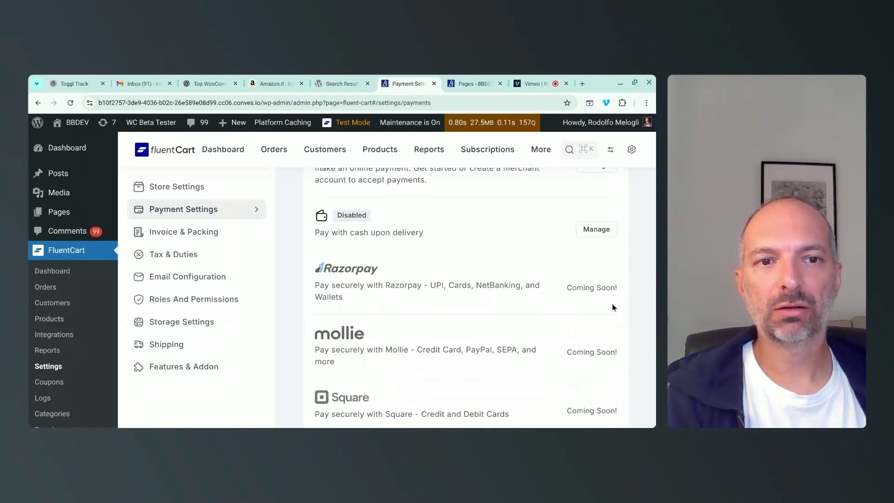
pyautogui.scroll(-4, 593, 342)
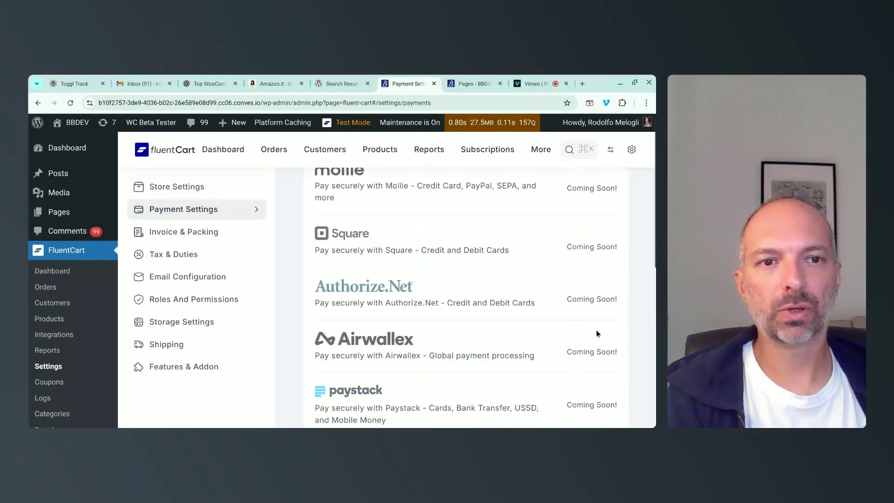
pyautogui.scroll(-1, 535, 323)
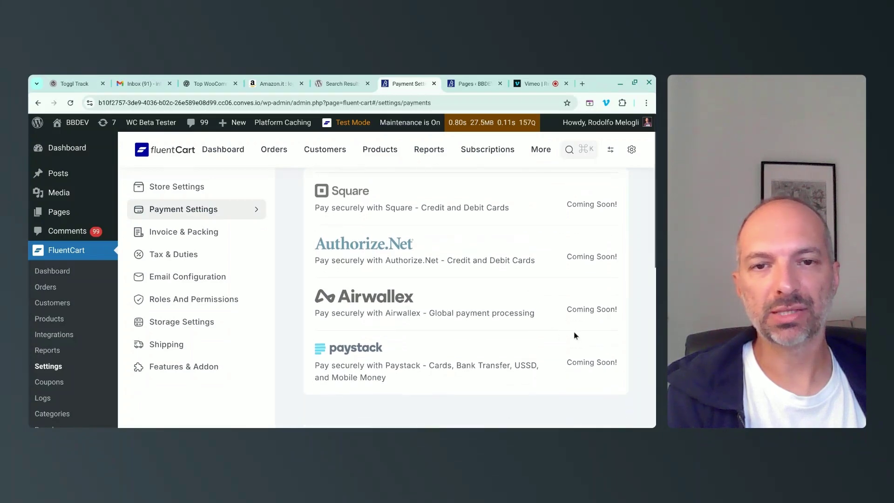
pyautogui.scroll(4, 573, 331)
pyautogui.scroll(3, 573, 331)
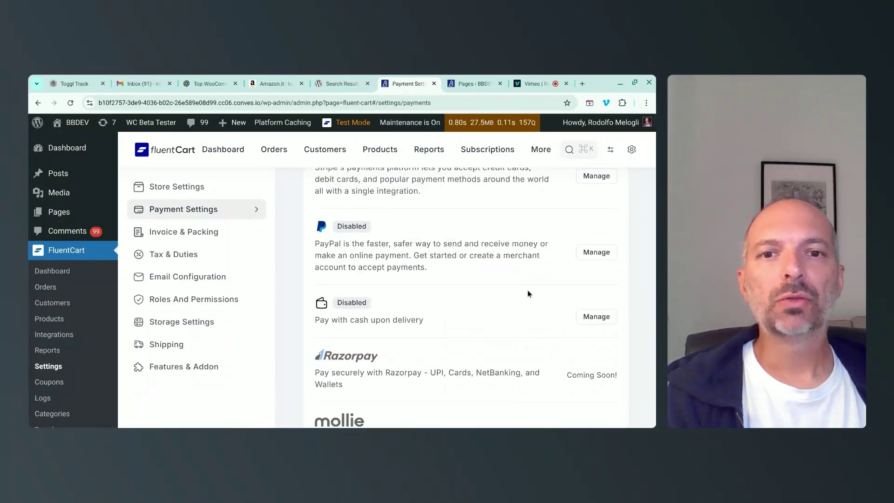
pyautogui.scroll(2, 529, 294)
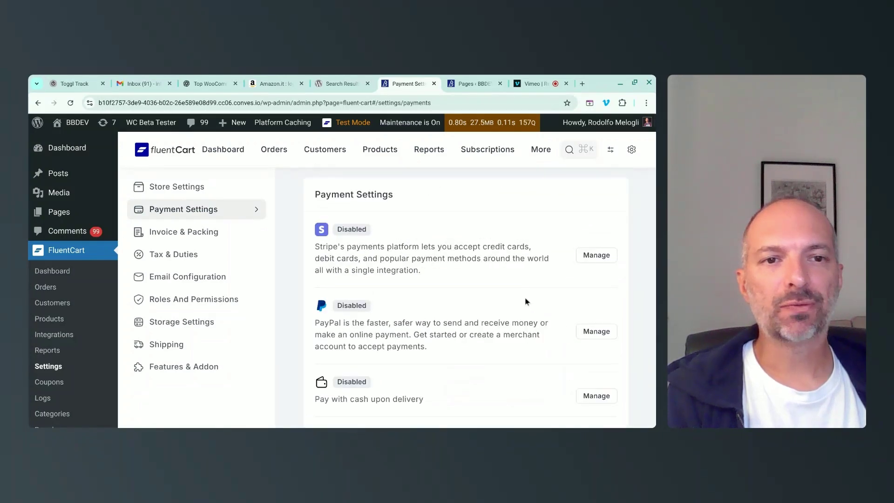
pyautogui.scroll(-3, 522, 300)
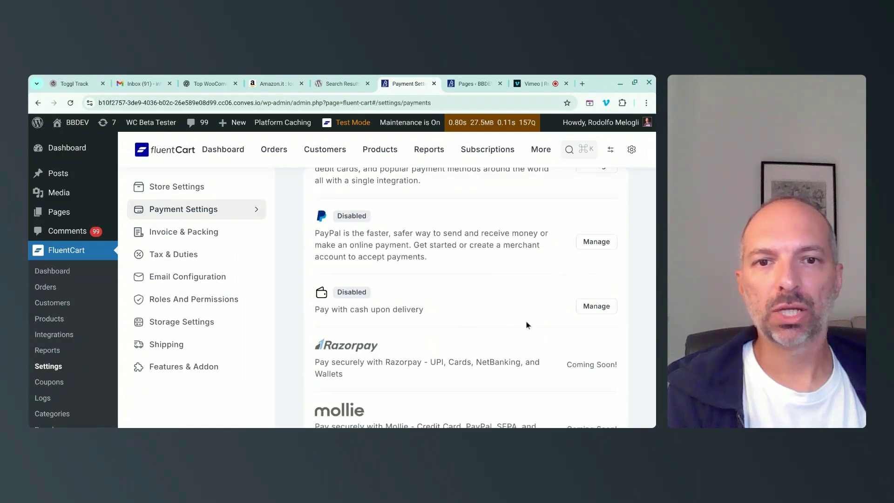
pyautogui.click(594, 309)
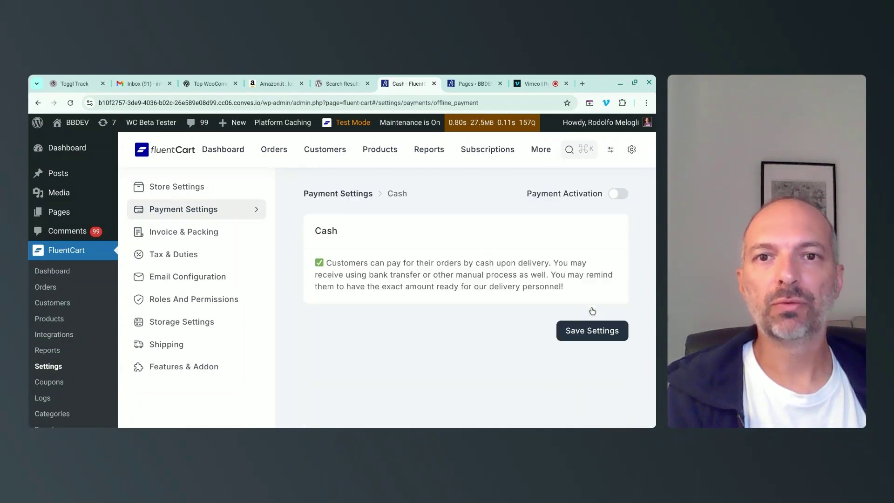
pyautogui.click(618, 196)
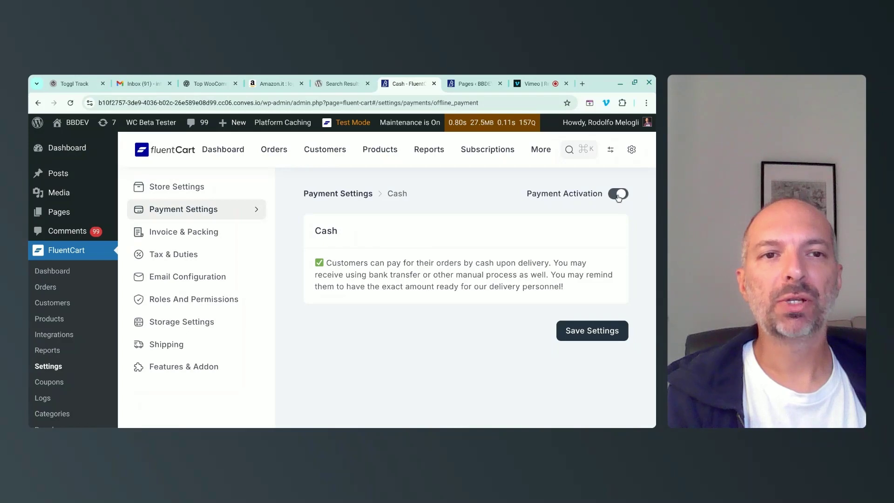
pyautogui.moveTo(370, 263); pyautogui.dragTo(434, 263)
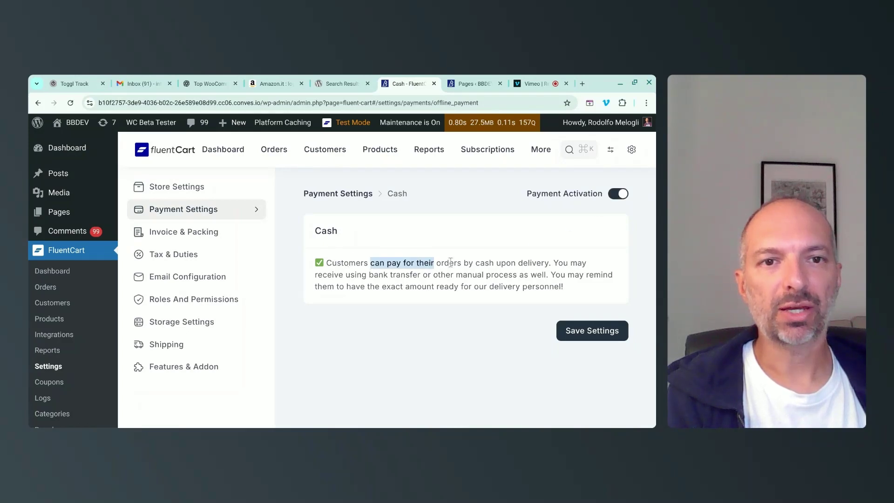
pyautogui.click(579, 331)
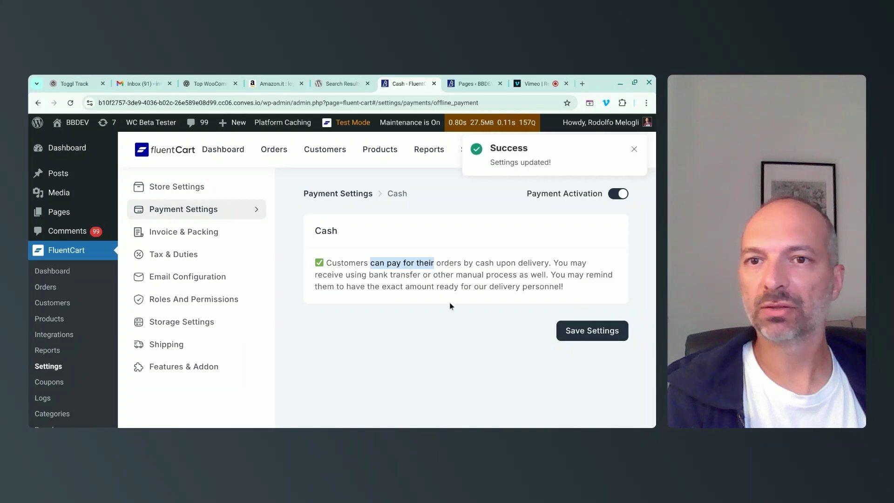
# View the coming-soon Invoice & Packing template, then go to Tax & Duties.
pyautogui.click(190, 237)
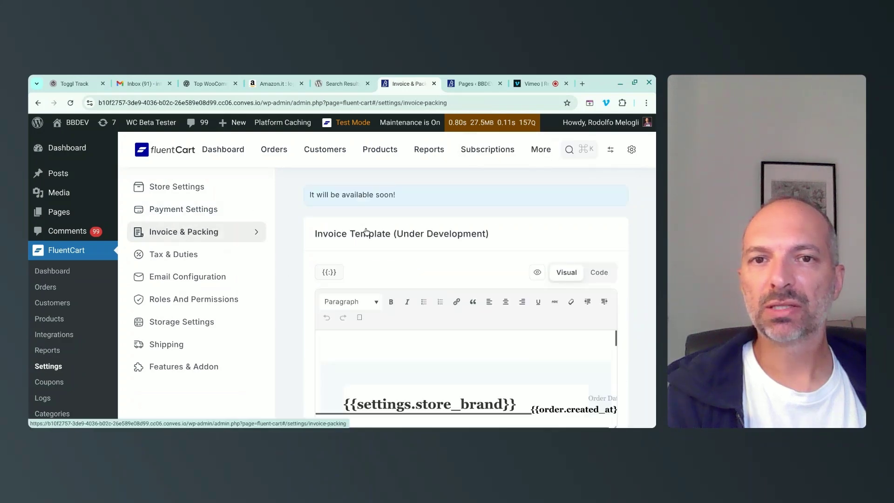
pyautogui.moveTo(309, 194); pyautogui.dragTo(412, 197)
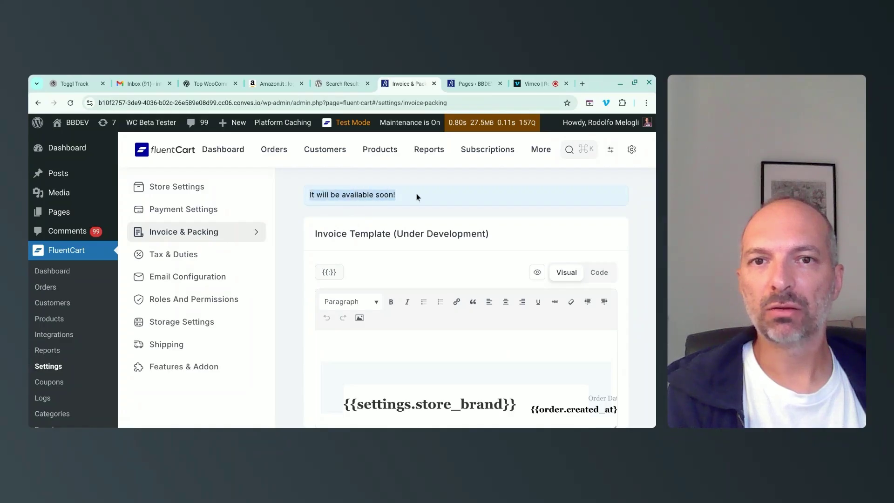
pyautogui.click(405, 197)
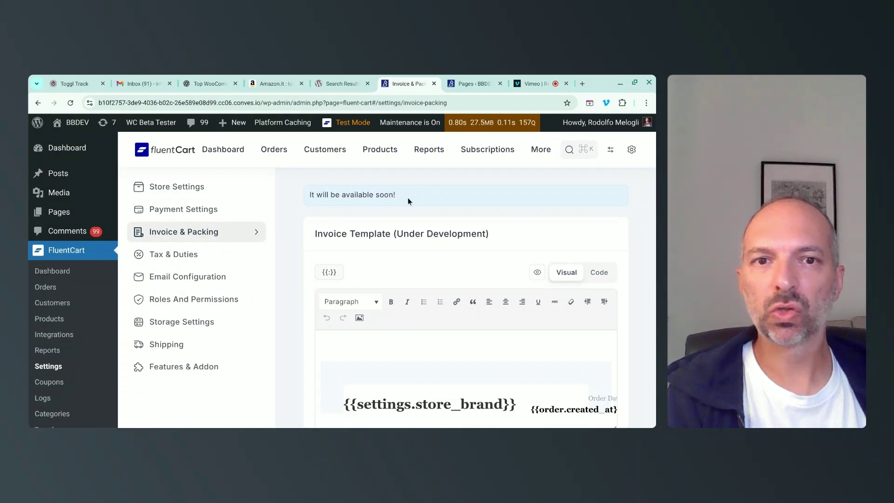
pyautogui.moveTo(333, 235); pyautogui.dragTo(476, 235)
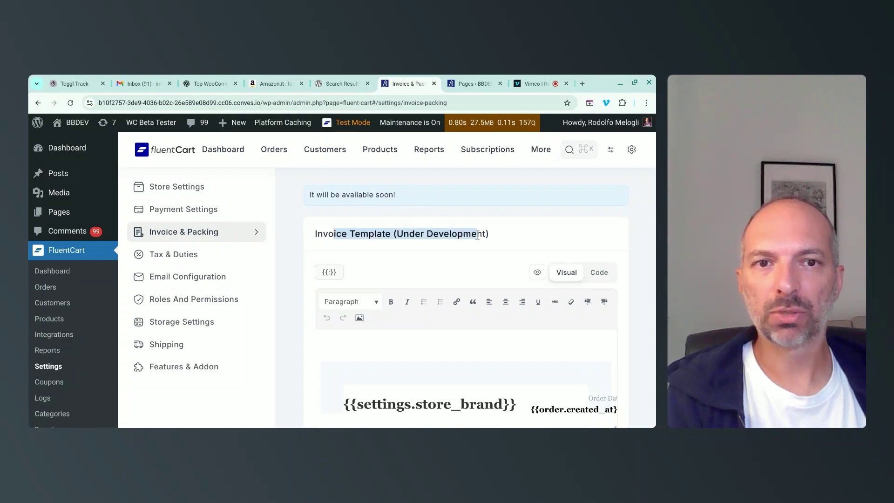
pyautogui.click(190, 260)
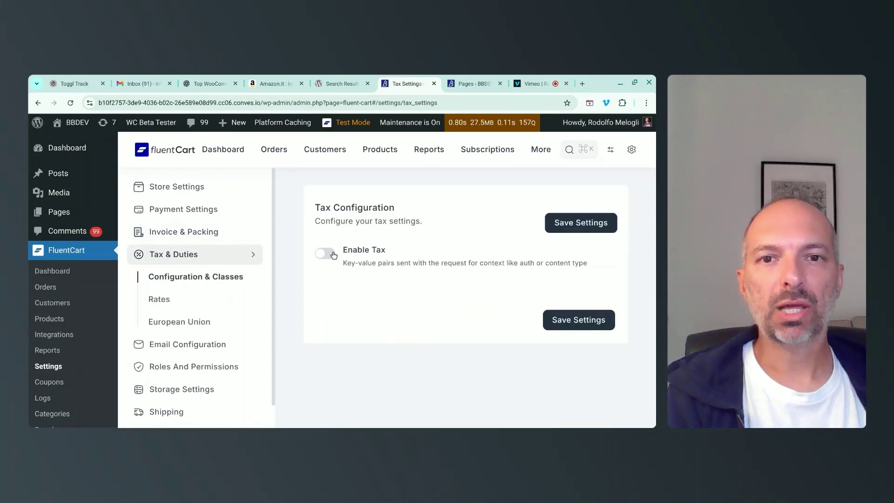
# Enable tax with prices excluding tax, calculated from the customer billing address.
pyautogui.click(334, 255)
pyautogui.scroll(-2, 348, 205)
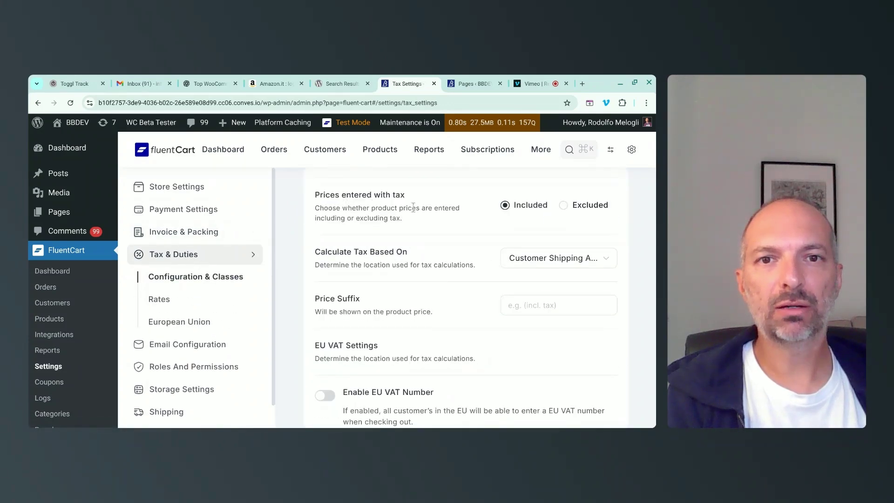
pyautogui.scroll(2, 466, 233)
pyautogui.click(563, 272)
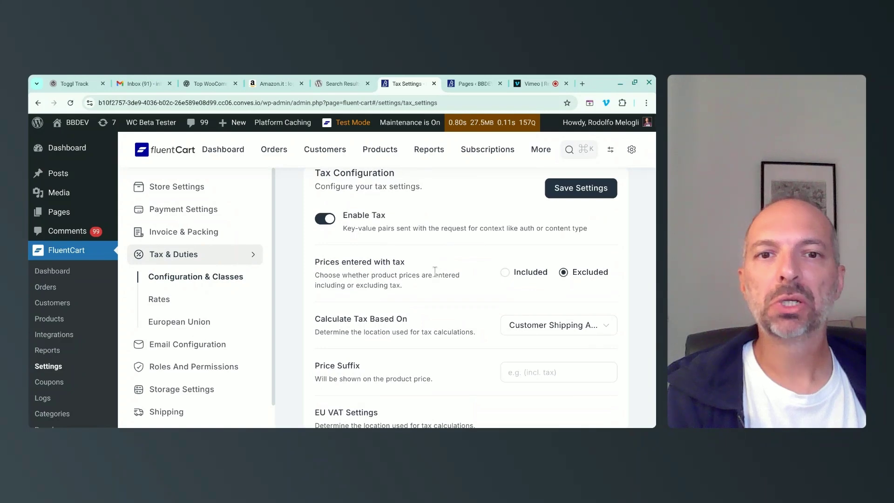
pyautogui.scroll(-2, 435, 272)
pyautogui.click(542, 234)
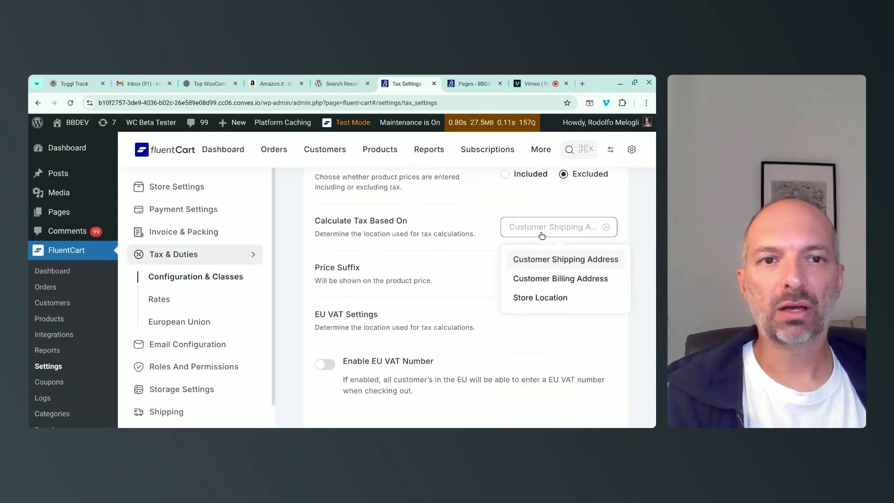
pyautogui.click(543, 279)
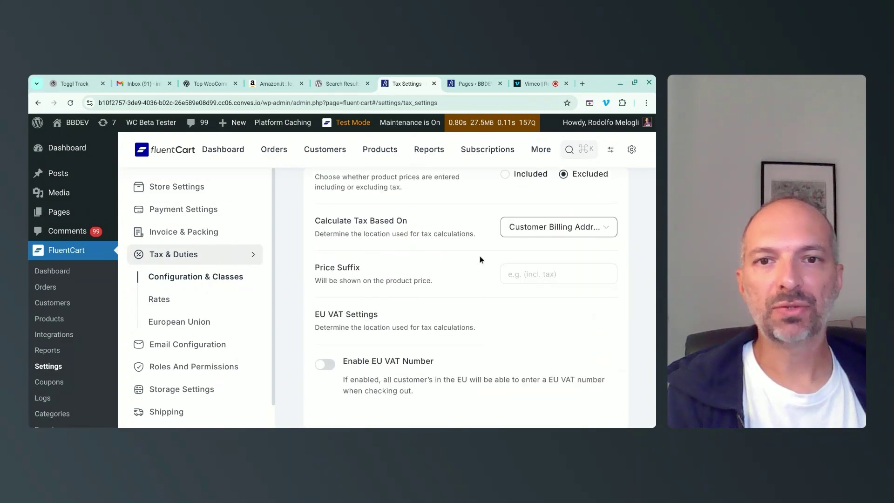
# Add the 'excl. tax' price suffix, enable EU VAT Number, and save the tax settings.
pyautogui.scroll(-1, 373, 240)
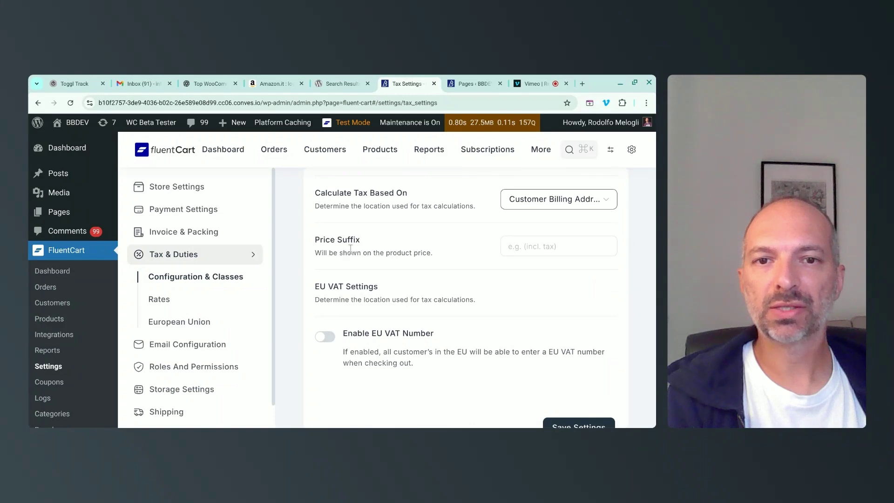
pyautogui.click(517, 247)
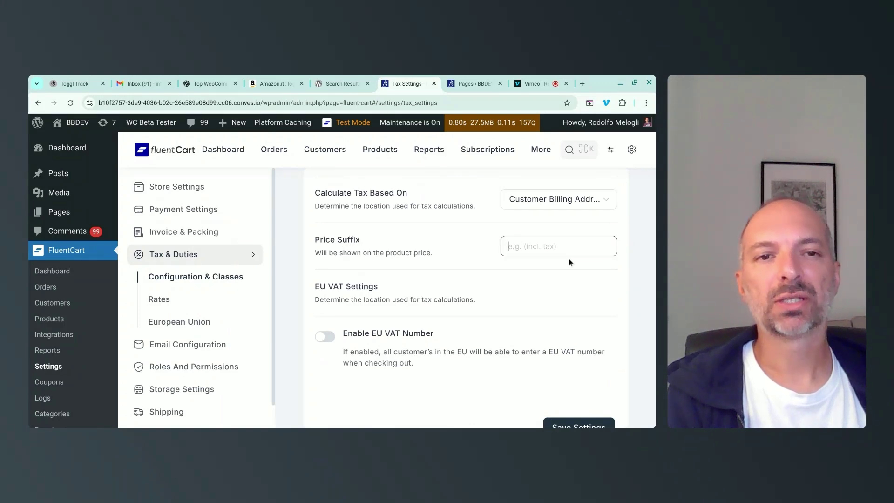
pyautogui.scroll(3, 481, 245)
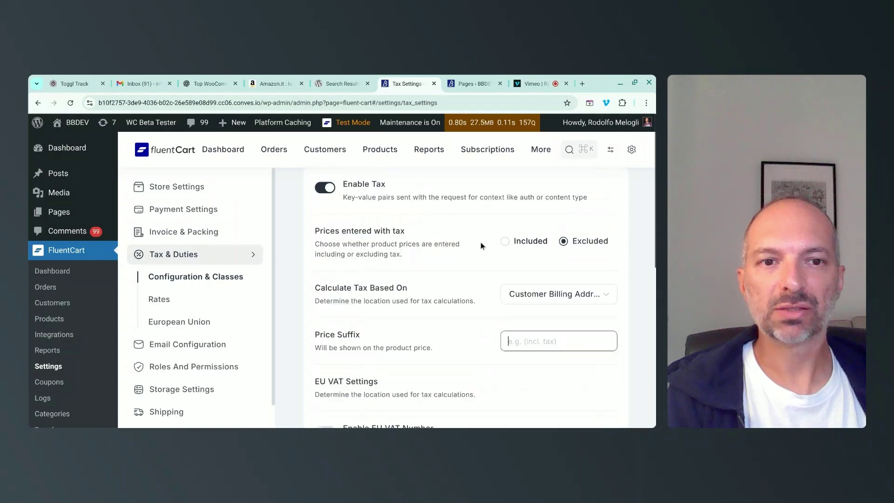
pyautogui.write('excl. tax')
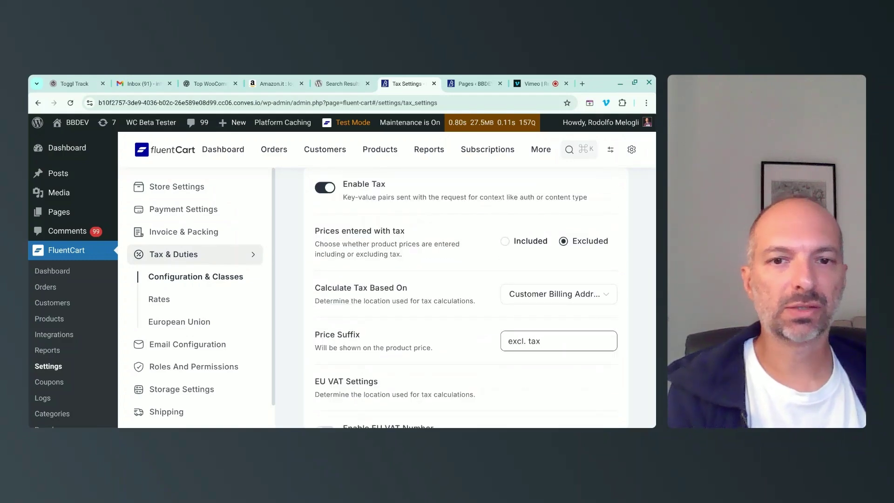
pyautogui.scroll(-3, 337, 243)
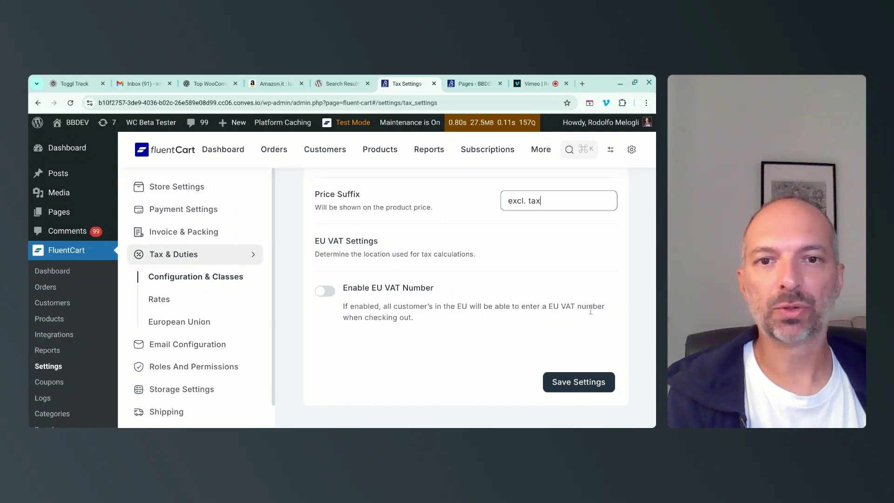
pyautogui.click(324, 291)
pyautogui.scroll(-2, 328, 263)
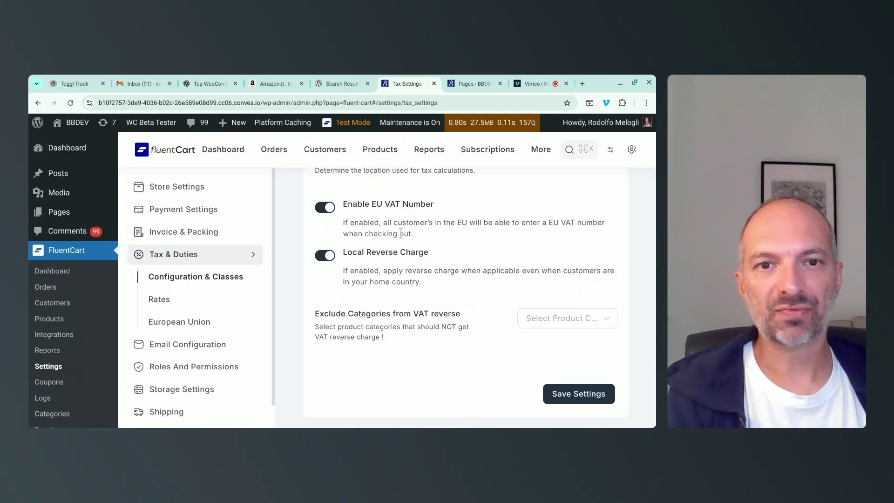
pyautogui.moveTo(400, 272); pyautogui.dragTo(475, 282)
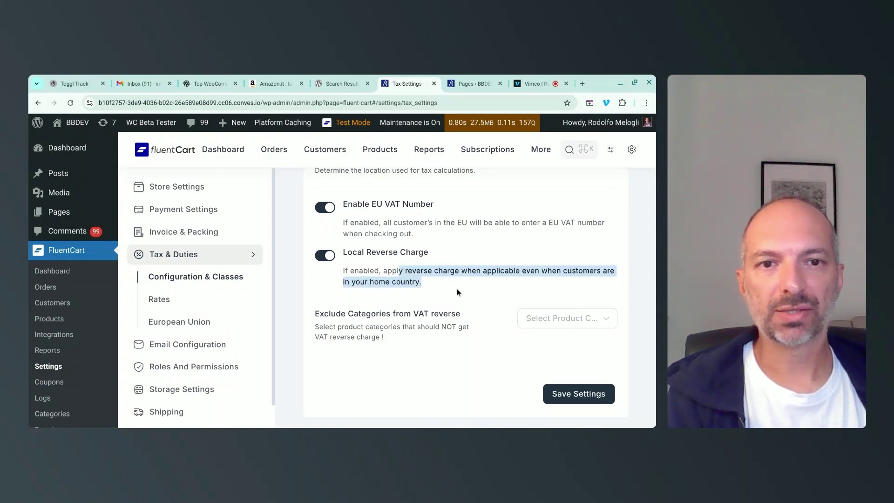
pyautogui.click(575, 393)
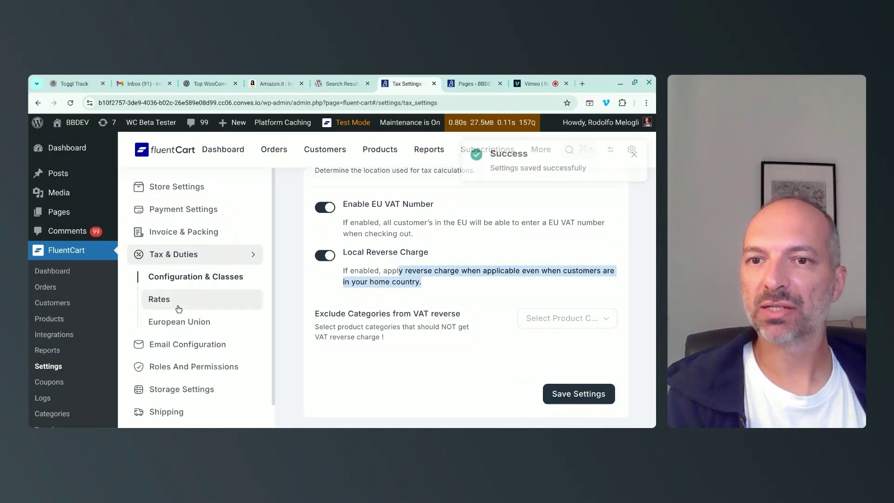
# From Tax Rates, configure countries and go to the European Union VAT settings.
pyautogui.click(161, 302)
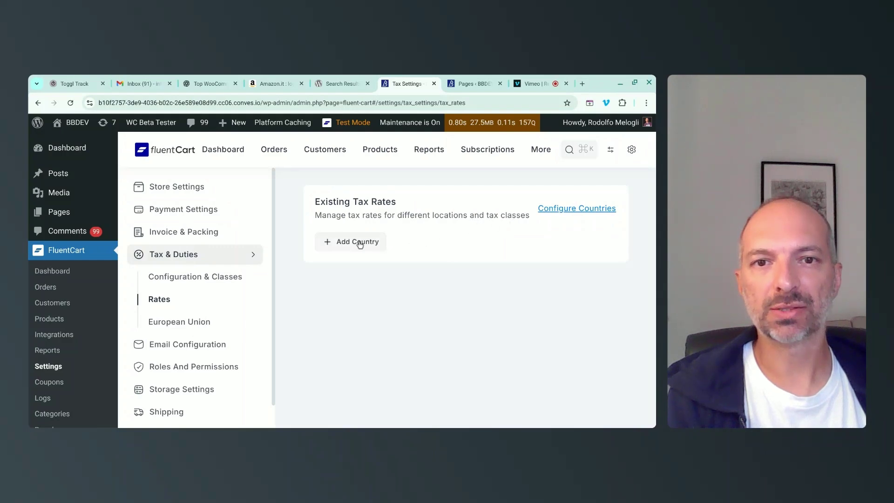
pyautogui.click(565, 211)
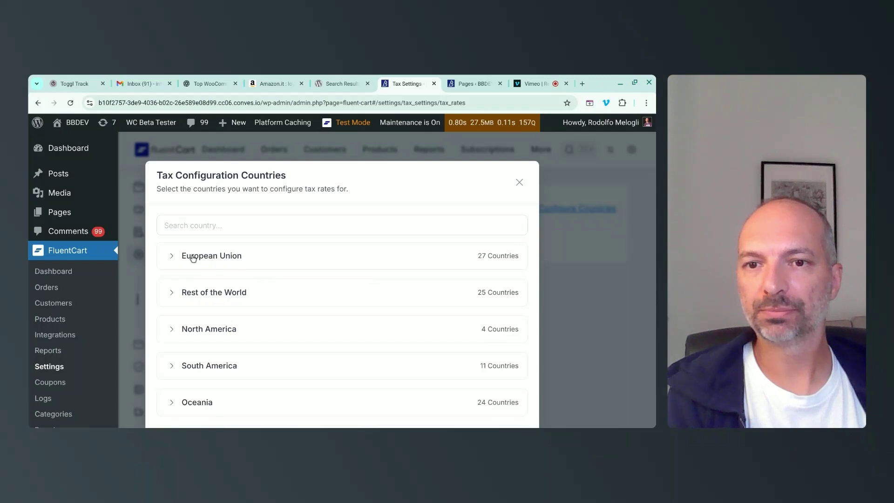
pyautogui.scroll(-2, 226, 298)
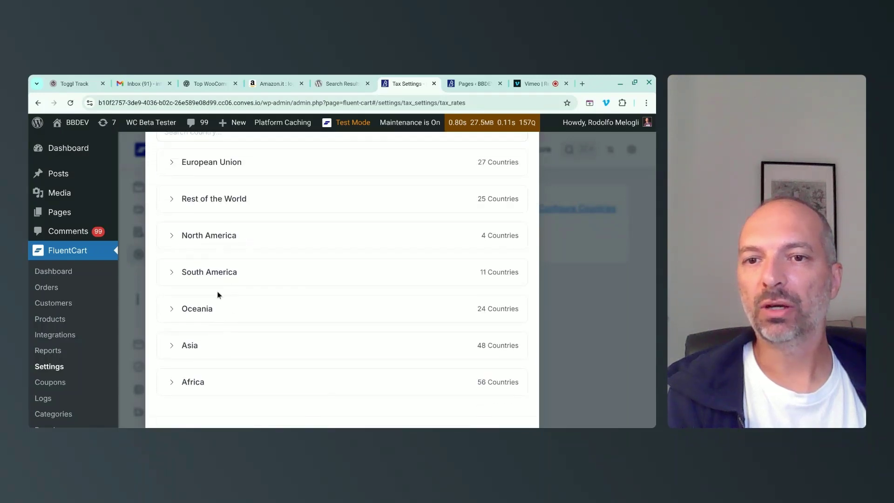
pyautogui.scroll(2, 350, 343)
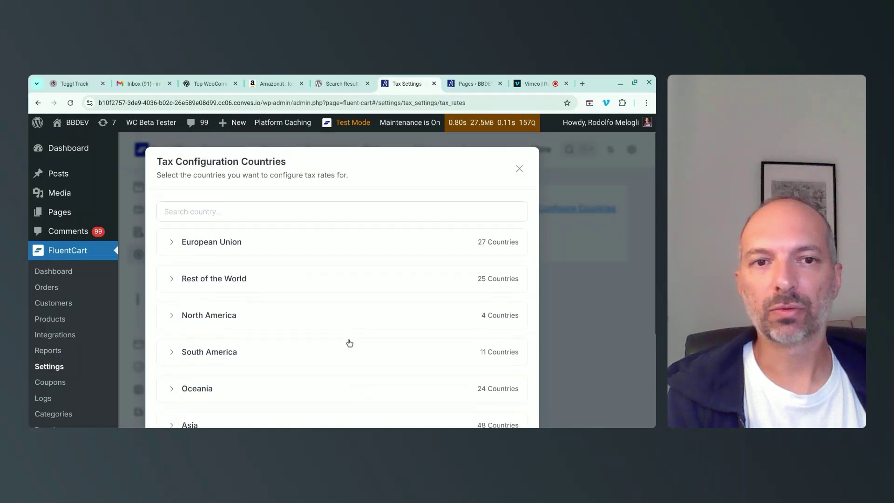
pyautogui.click(211, 256)
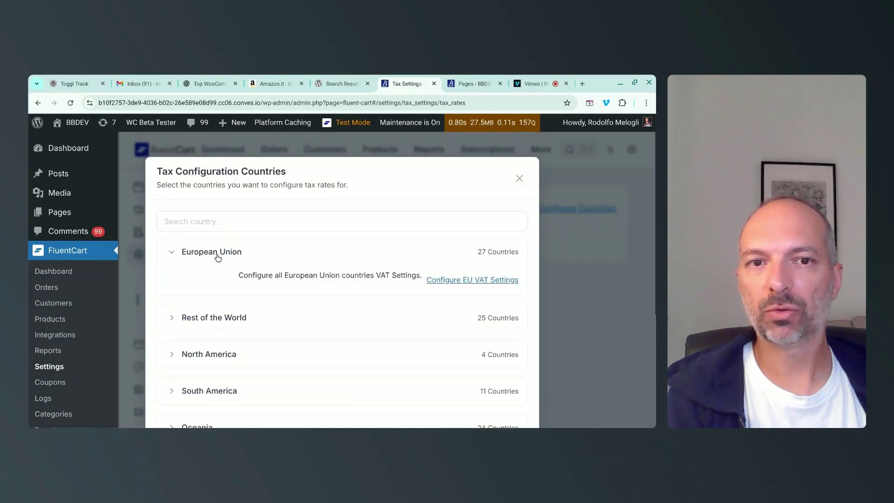
pyautogui.click(472, 281)
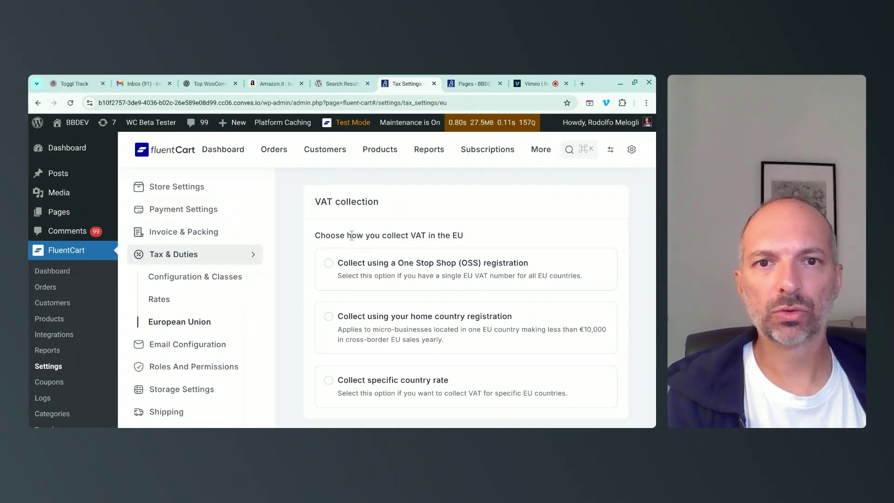
# Choose to collect EU VAT at specific country rates and save.
pyautogui.moveTo(345, 236); pyautogui.dragTo(470, 239)
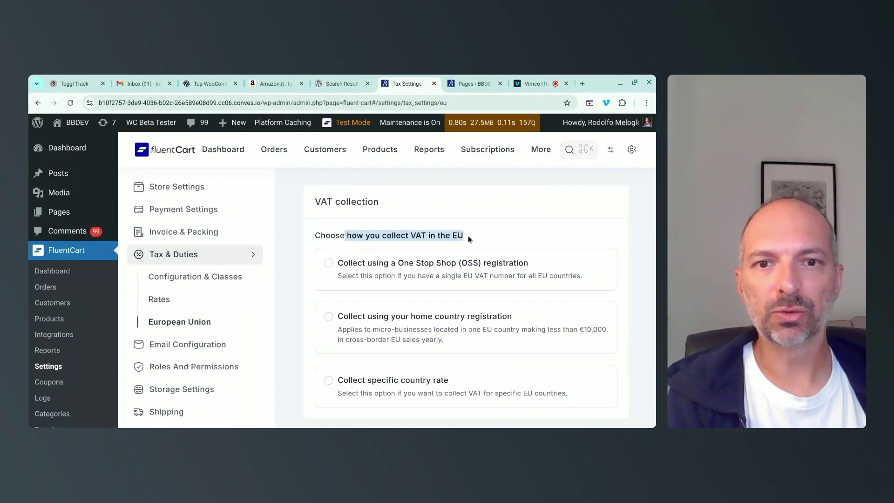
pyautogui.scroll(-1, 442, 263)
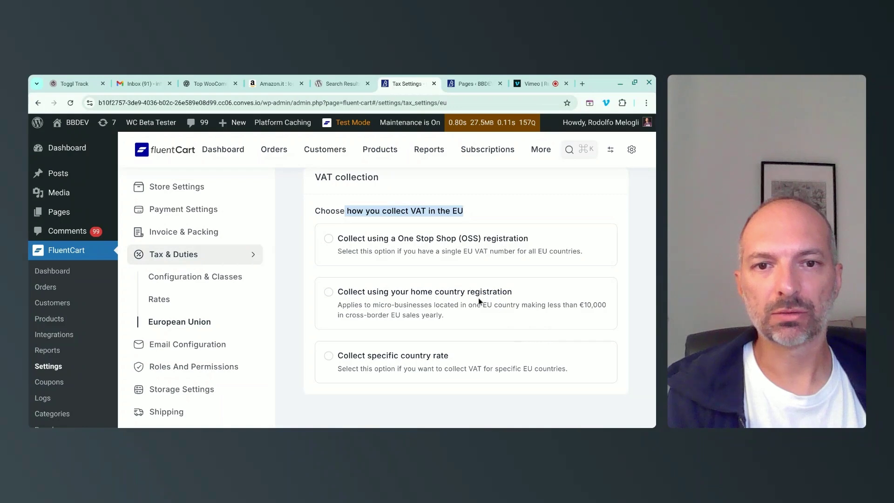
pyautogui.click(386, 360)
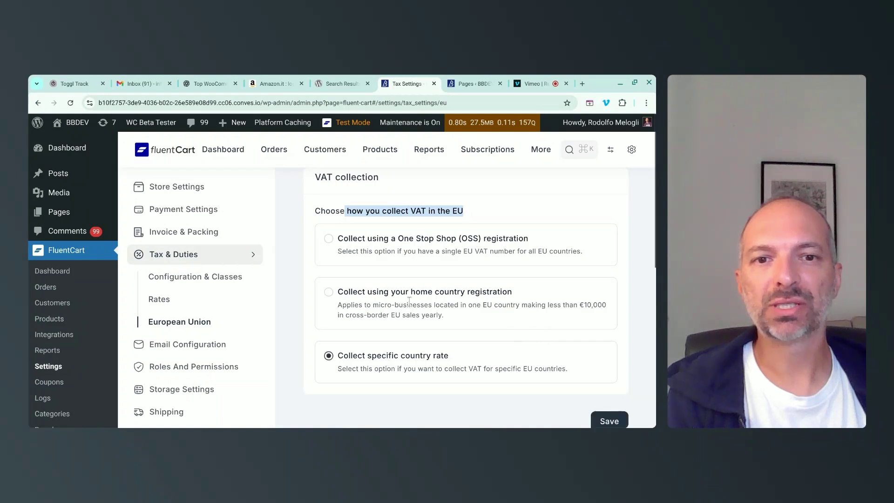
pyautogui.scroll(-1, 386, 358)
pyautogui.click(609, 401)
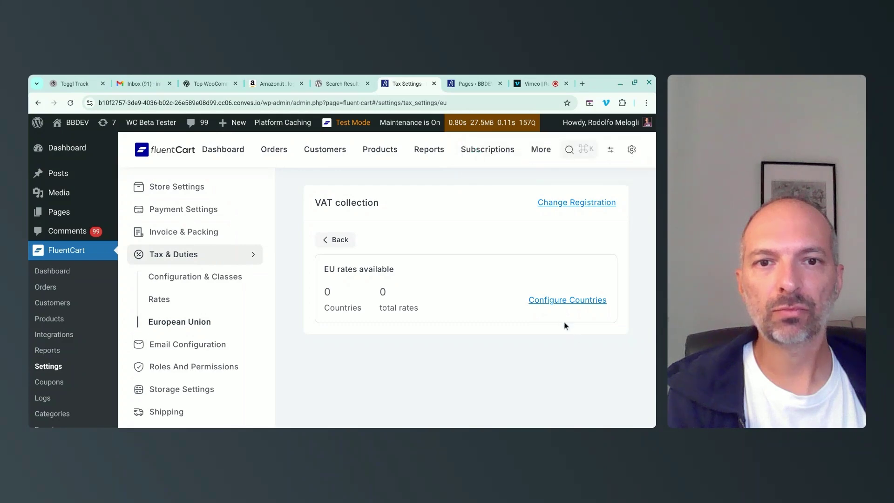
# Add Italy as a configured EU country, save, and view its tax rates.
pyautogui.click(557, 300)
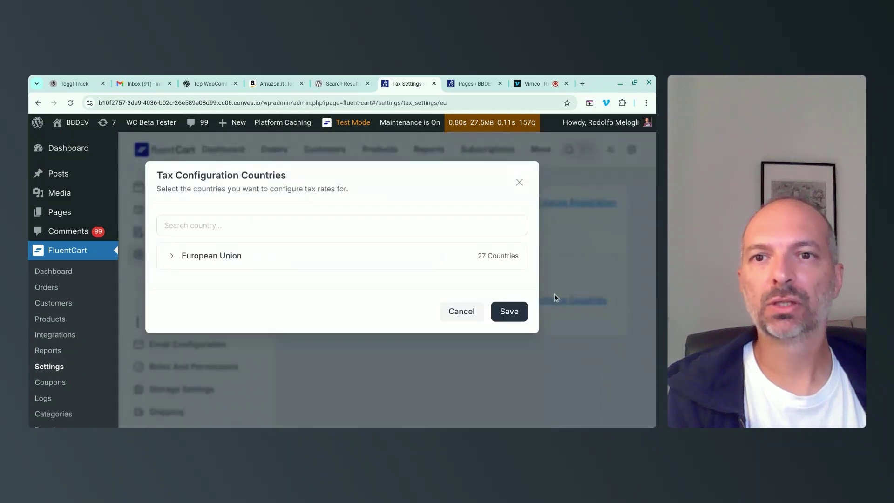
pyautogui.click(207, 255)
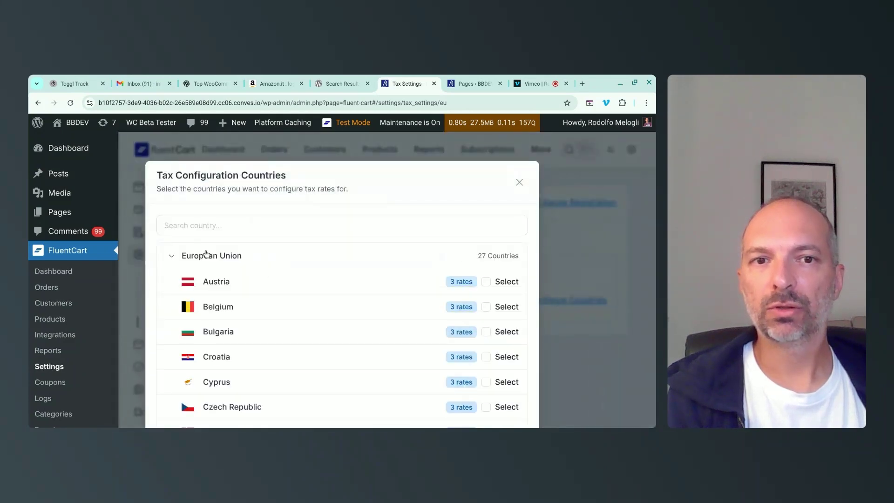
pyautogui.scroll(-7, 253, 281)
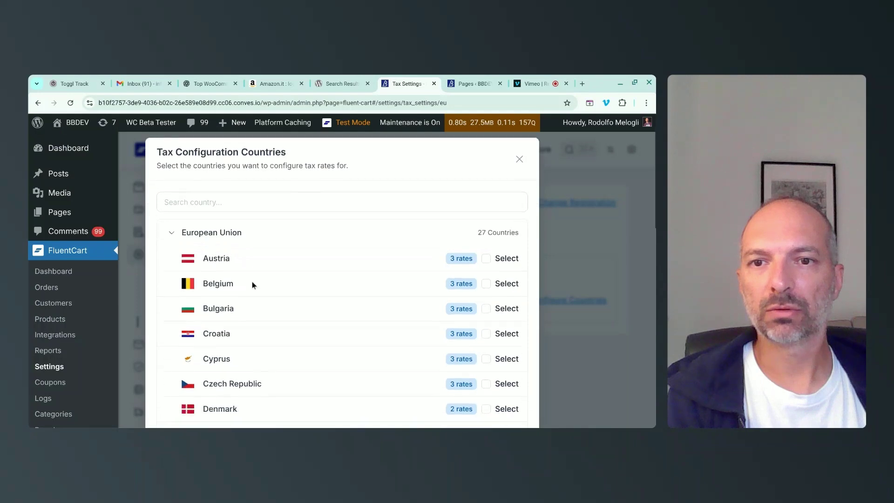
pyautogui.scroll(-3, 252, 283)
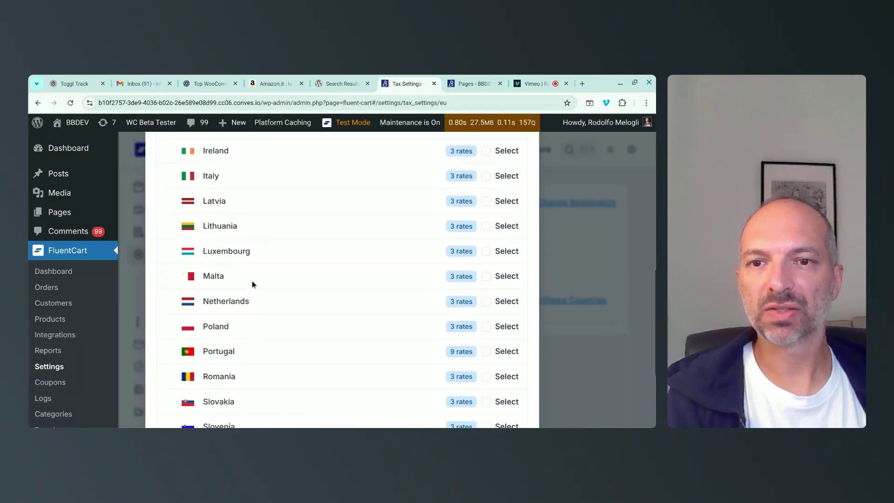
pyautogui.scroll(3, 273, 251)
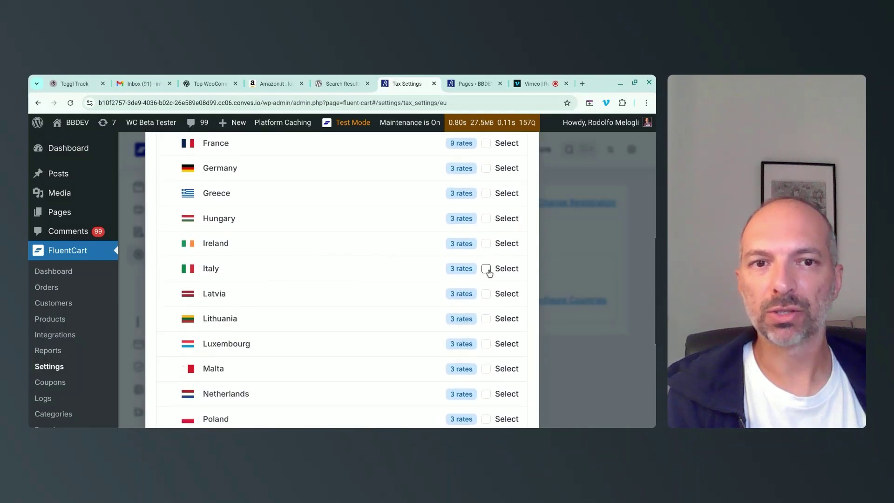
pyautogui.click(486, 269)
pyautogui.scroll(-5, 511, 338)
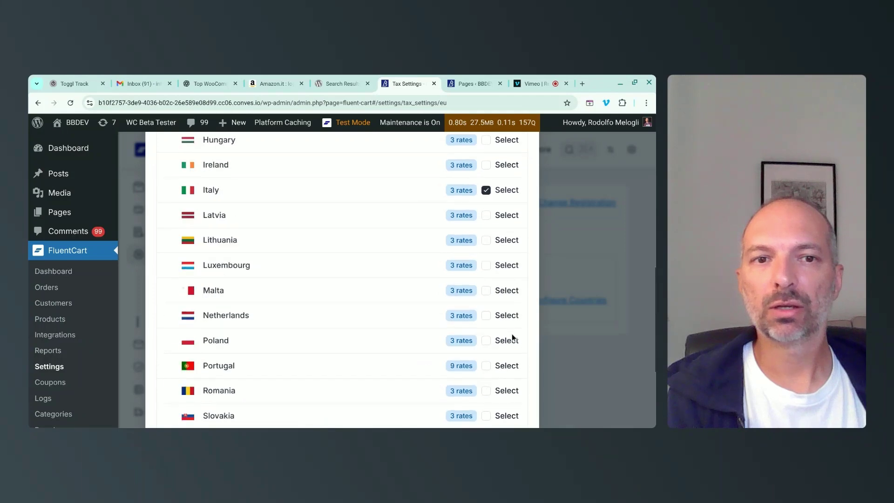
pyautogui.click(512, 380)
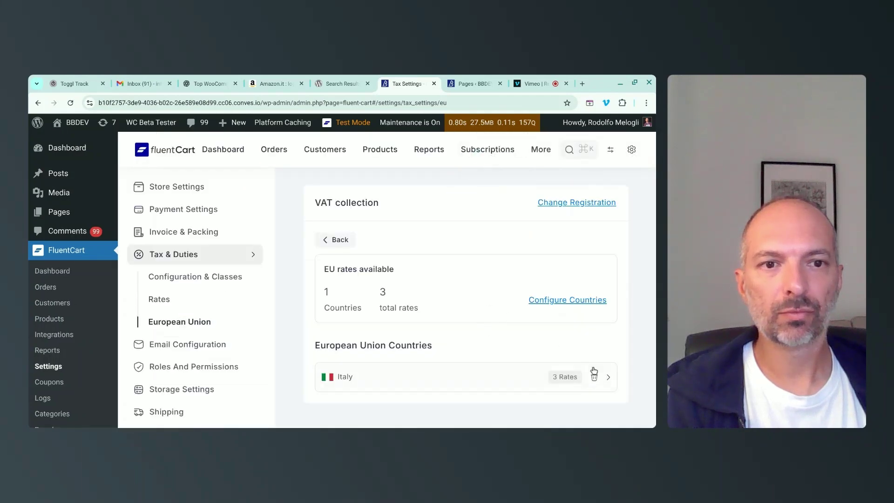
pyautogui.click(609, 377)
# Delete the IT Reduced and IT Zero tax rates, then go to Email Configuration.
pyautogui.scroll(-3, 535, 300)
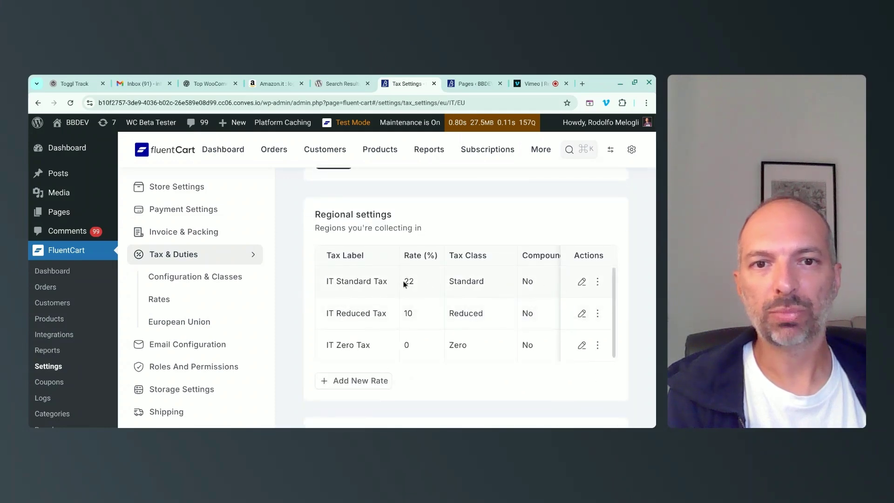
pyautogui.click(597, 314)
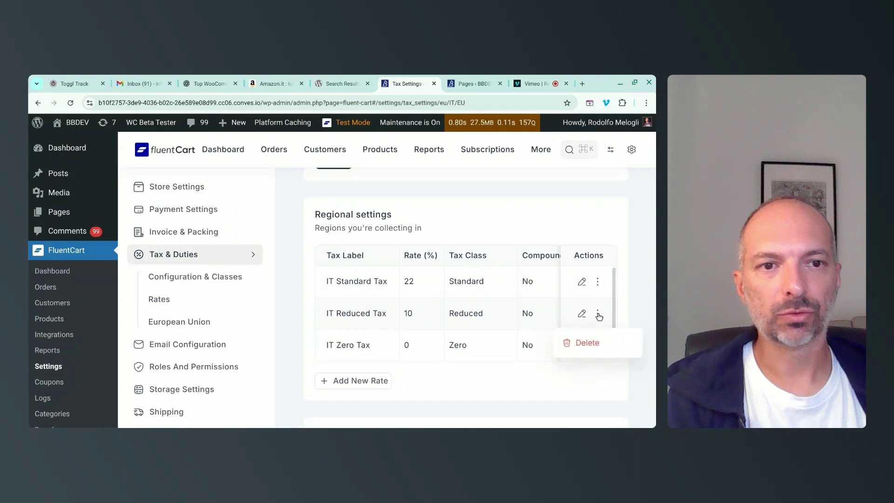
pyautogui.click(587, 343)
pyautogui.click(446, 304)
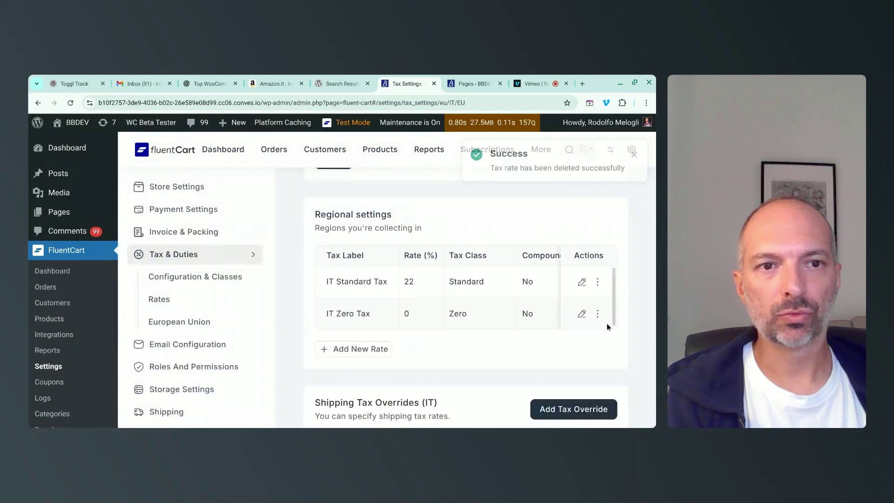
pyautogui.click(598, 313)
pyautogui.click(601, 346)
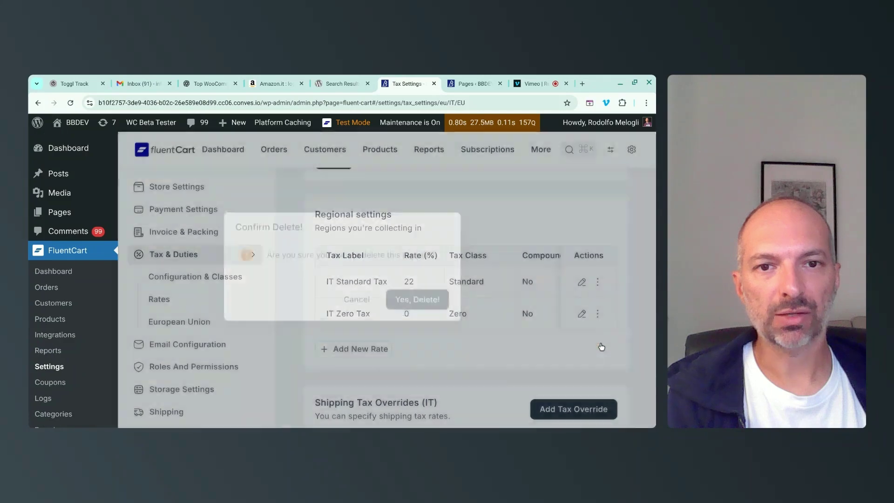
pyautogui.click(416, 303)
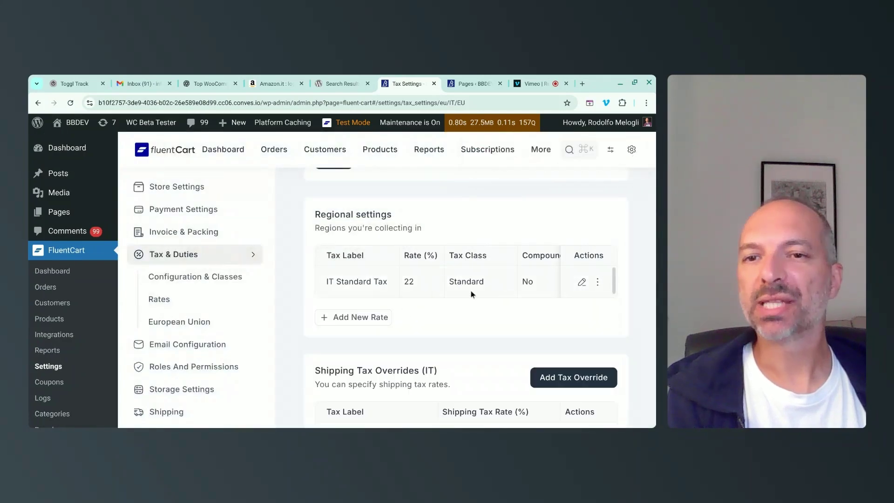
pyautogui.scroll(-2, 619, 315)
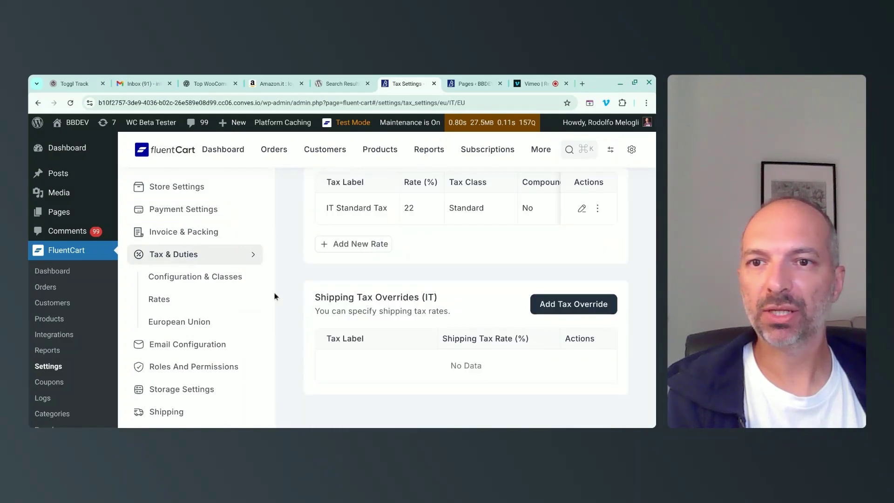
pyautogui.click(190, 345)
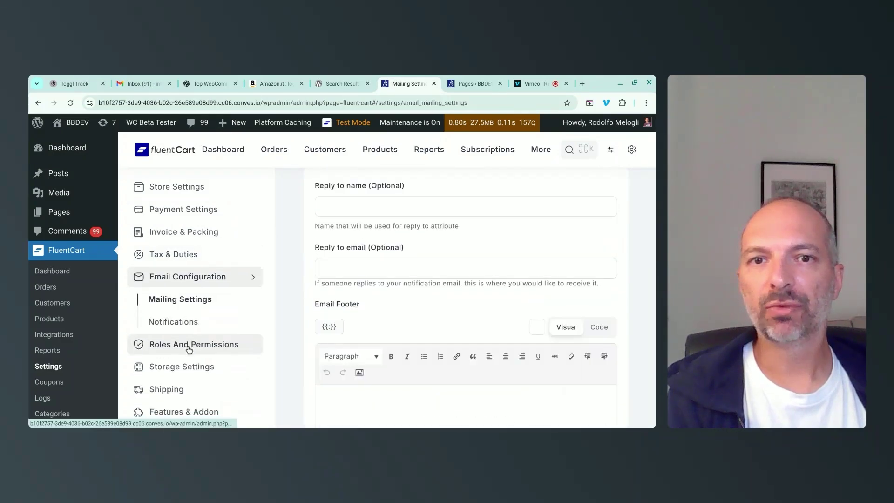
# Fill in the sender's name and the shop's e-mail address as From Name and From Email.
pyautogui.scroll(4, 450, 320)
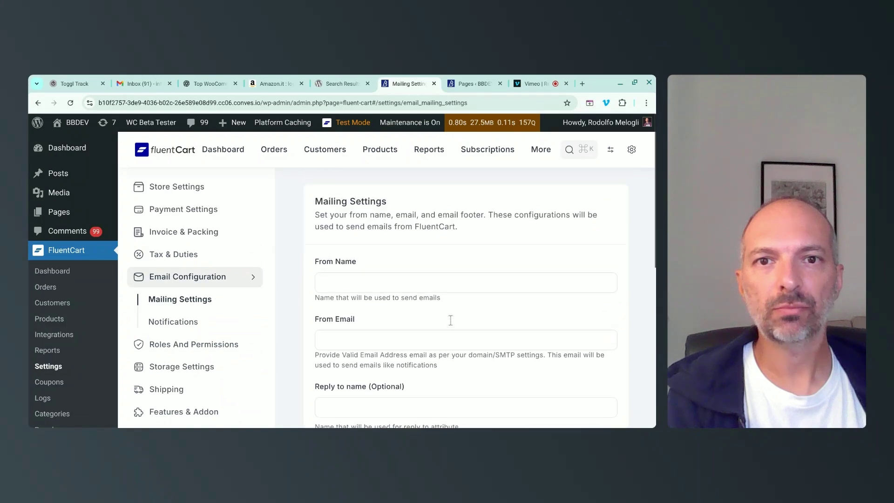
pyautogui.moveTo(361, 215); pyautogui.dragTo(459, 228)
pyautogui.click(404, 286)
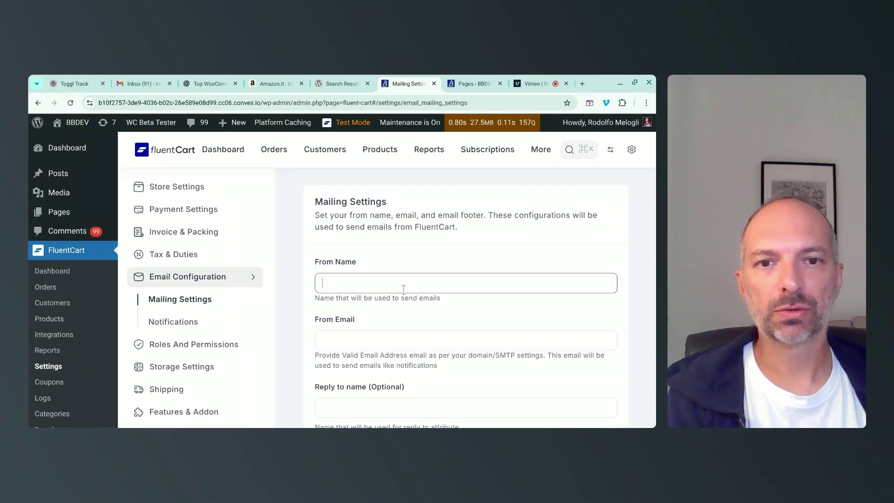
pyautogui.write('Rodolfo')
pyautogui.click(322, 340)
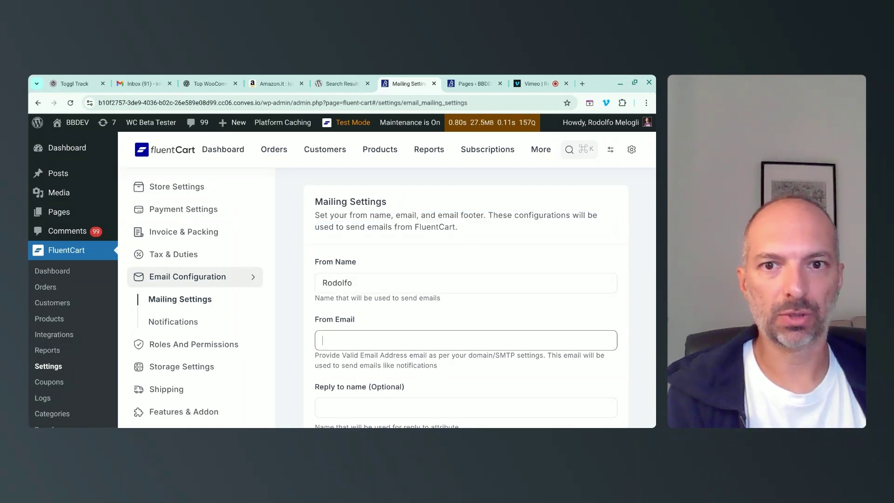
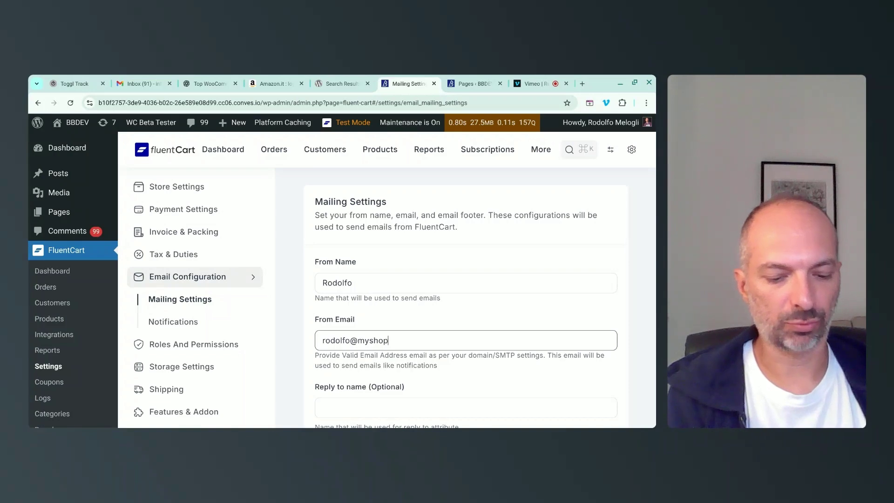
# Add a 'Made with love by' credit with the owner's name and the business address to the email footer.
pyautogui.scroll(-5, 350, 255)
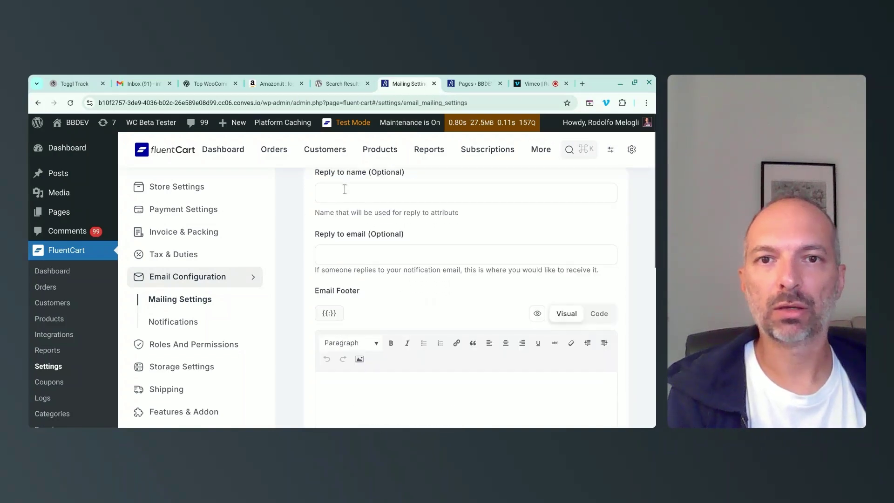
pyautogui.scroll(-2, 350, 255)
pyautogui.click(352, 327)
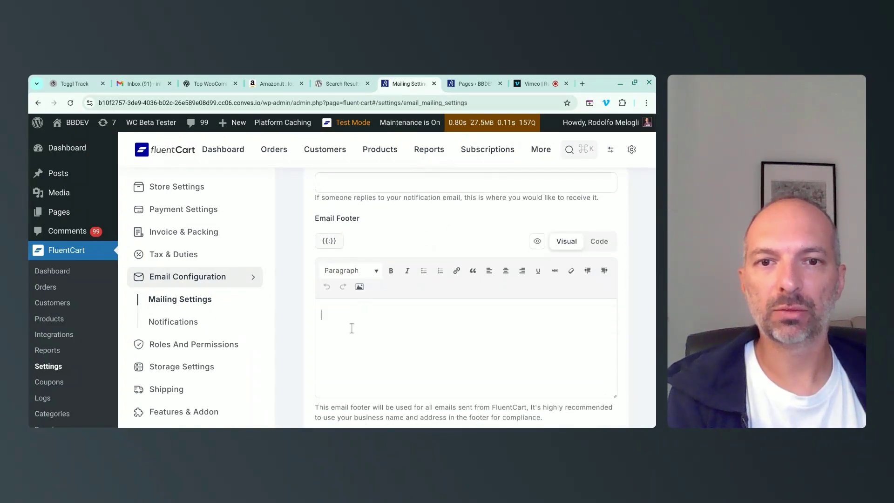
pyautogui.write('Made wit')
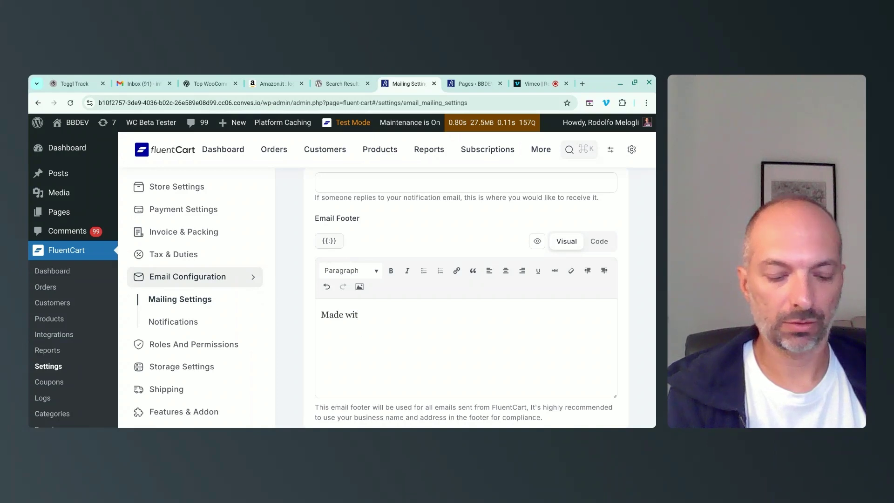
pyautogui.write('h love by')
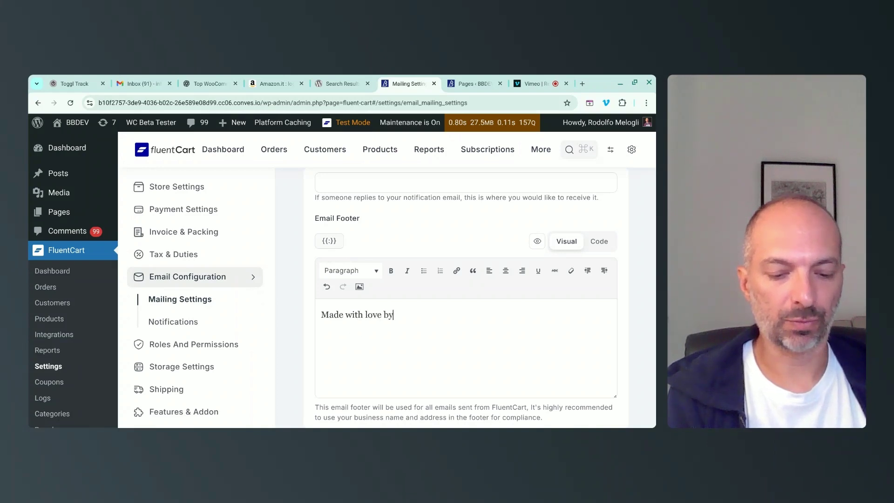
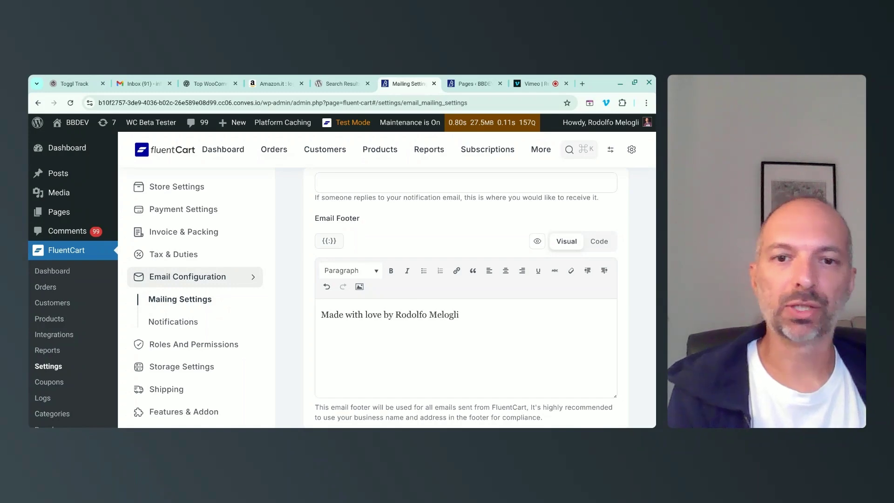
pyautogui.scroll(-3, 416, 303)
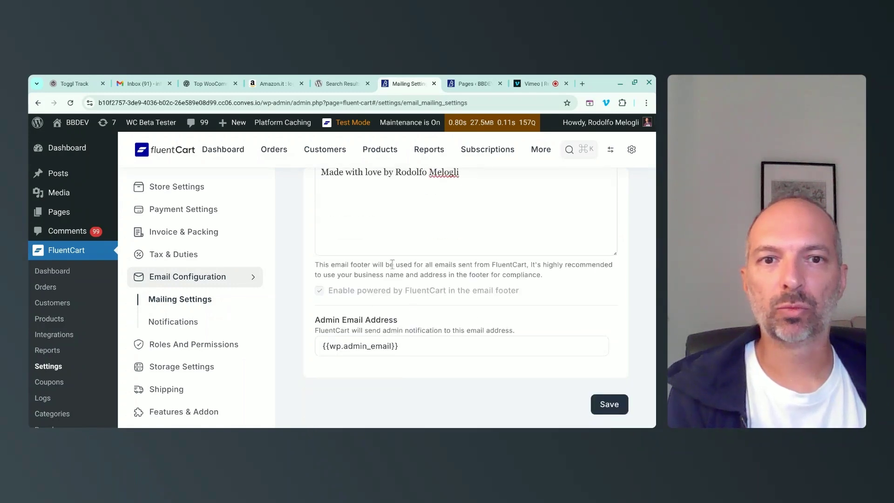
pyautogui.moveTo(394, 264); pyautogui.dragTo(545, 277)
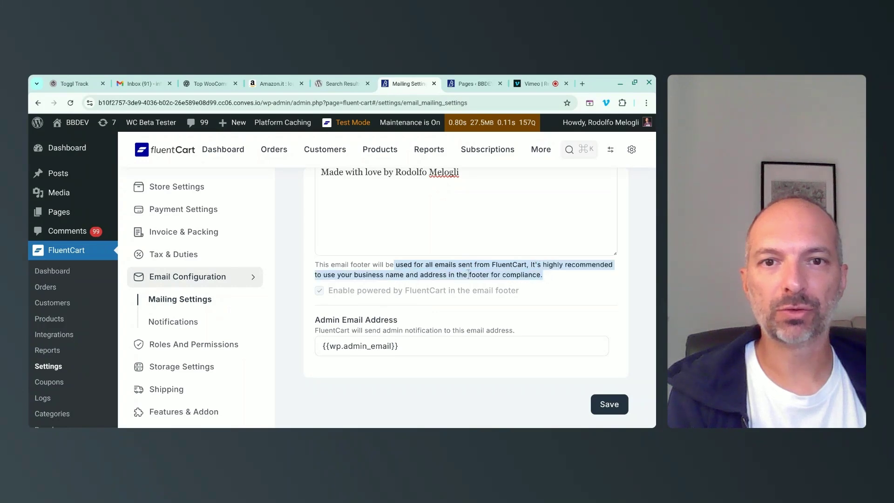
pyautogui.click(454, 244)
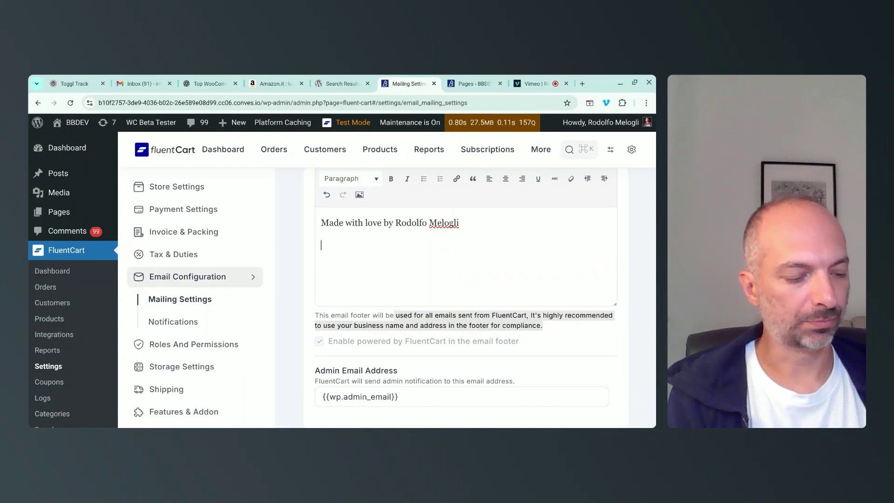
pyautogui.write('123 Ma')
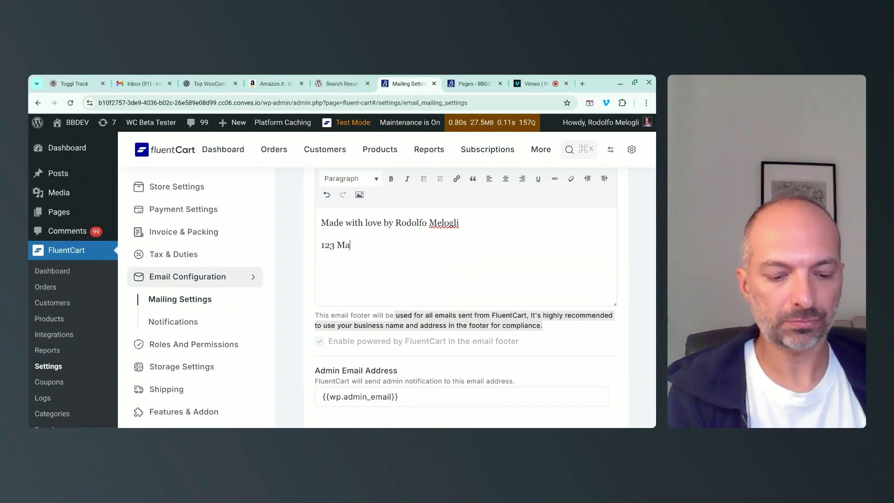
pyautogui.write('in street, Ancor')
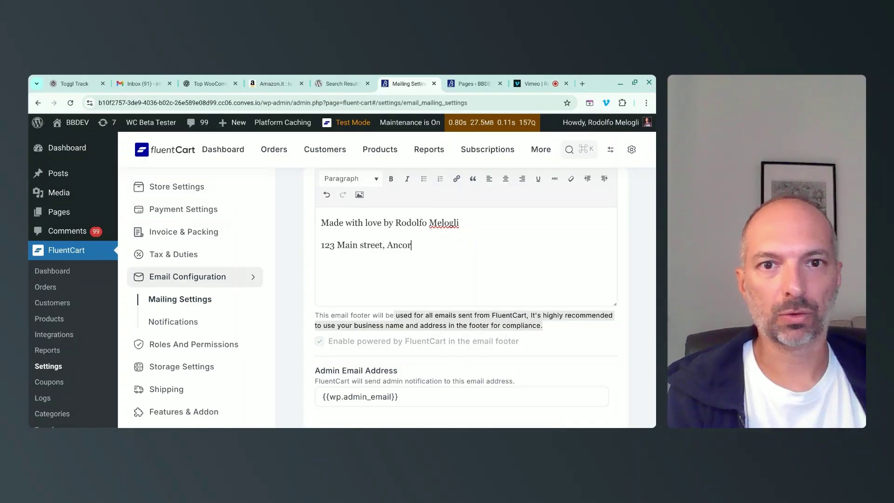
pyautogui.press('BackSpace')
pyautogui.write('na, Italy')
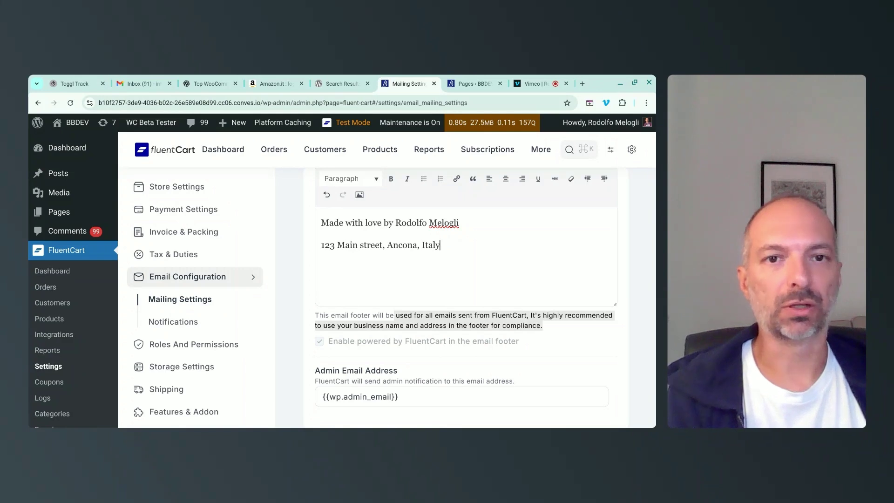
pyautogui.scroll(-2, 502, 272)
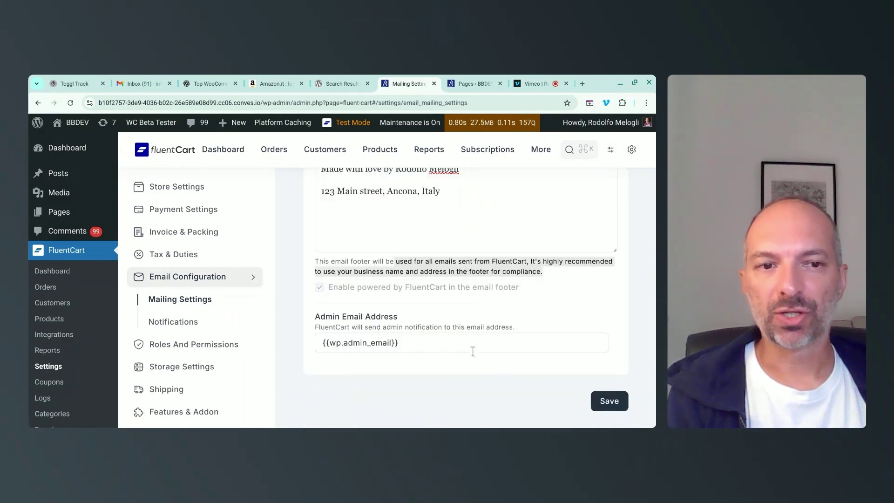
# Create a shipping zone named Italy with Italy as its country.
pyautogui.click(196, 367)
pyautogui.click(219, 343)
pyautogui.click(571, 196)
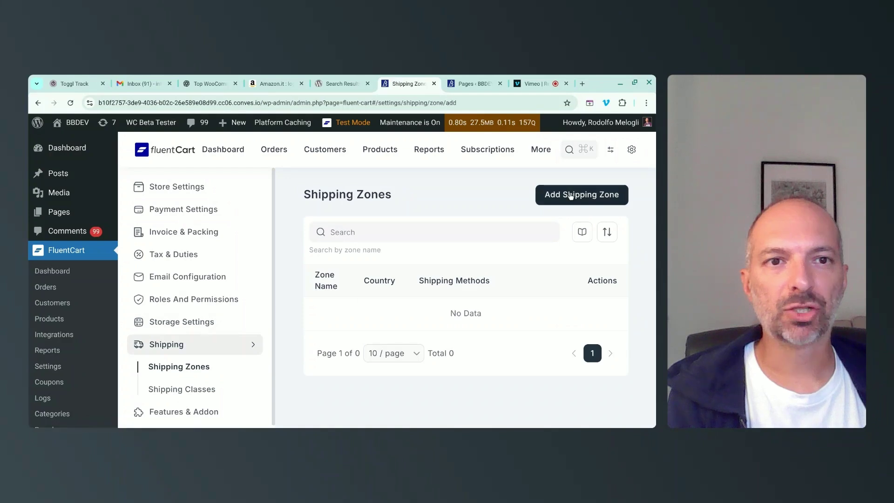
pyautogui.click(342, 285)
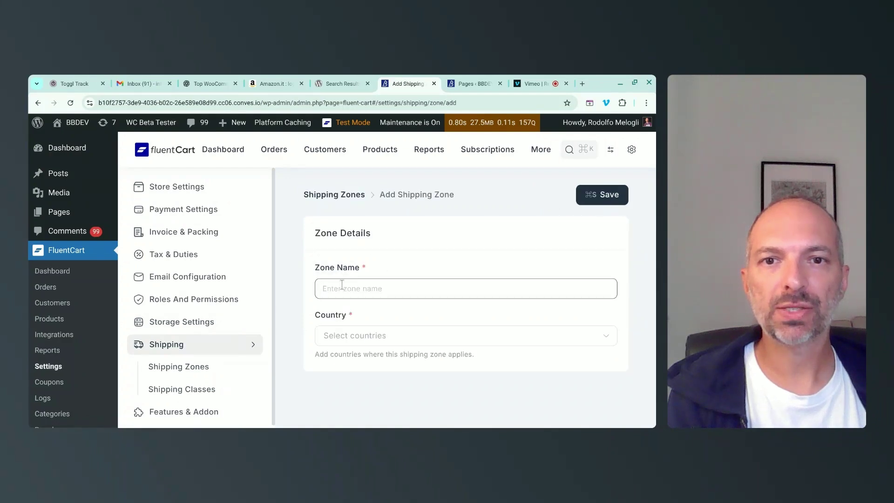
pyautogui.write('Italy')
pyautogui.press('Tab')
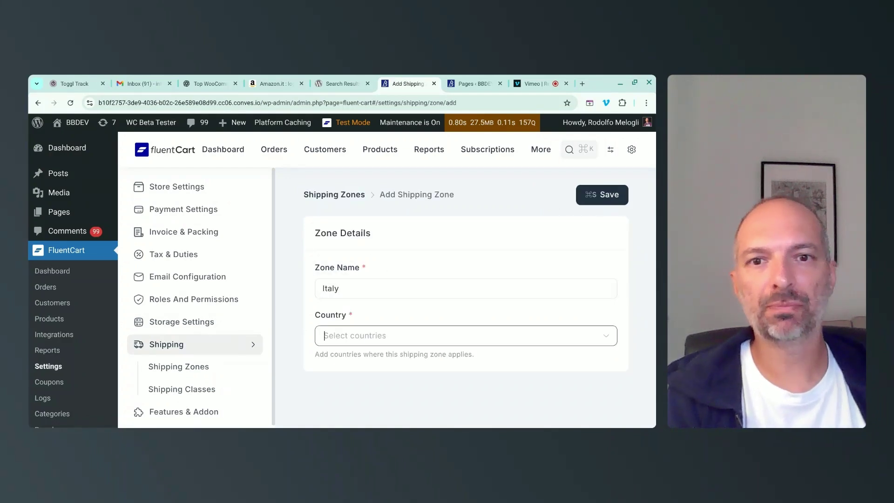
pyautogui.write('ital')
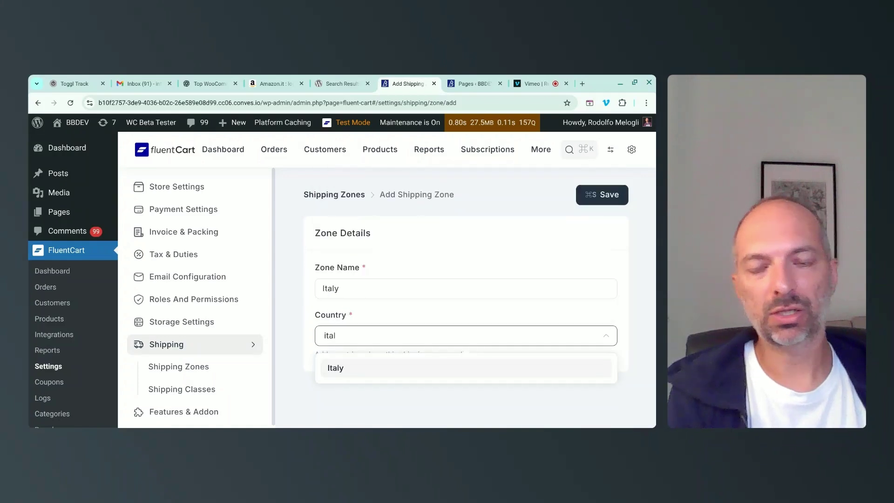
pyautogui.click(354, 368)
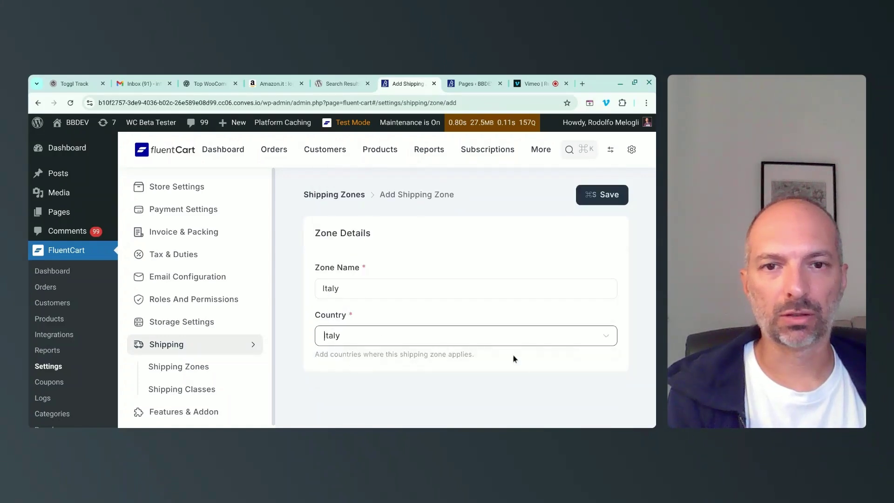
pyautogui.click(599, 196)
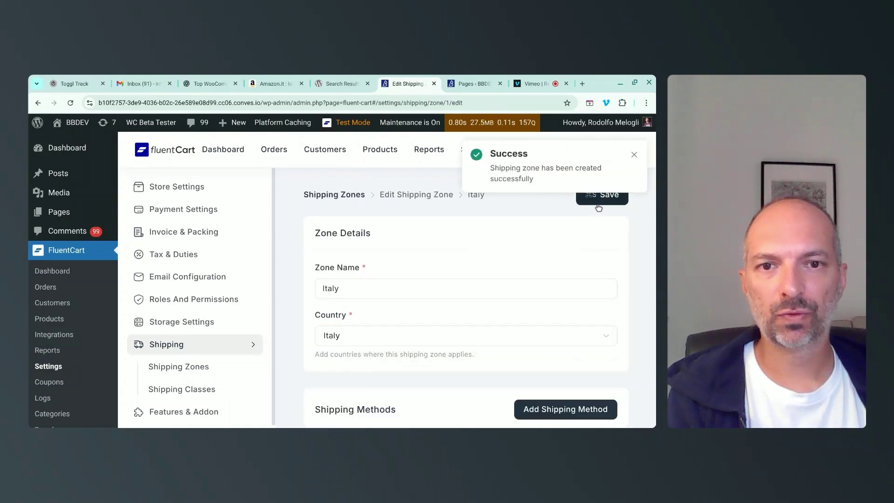
# Add a shipping method titled 'Flat rate' to the zone, with Flat Rate as its type.
pyautogui.scroll(-2, 585, 250)
pyautogui.click(578, 307)
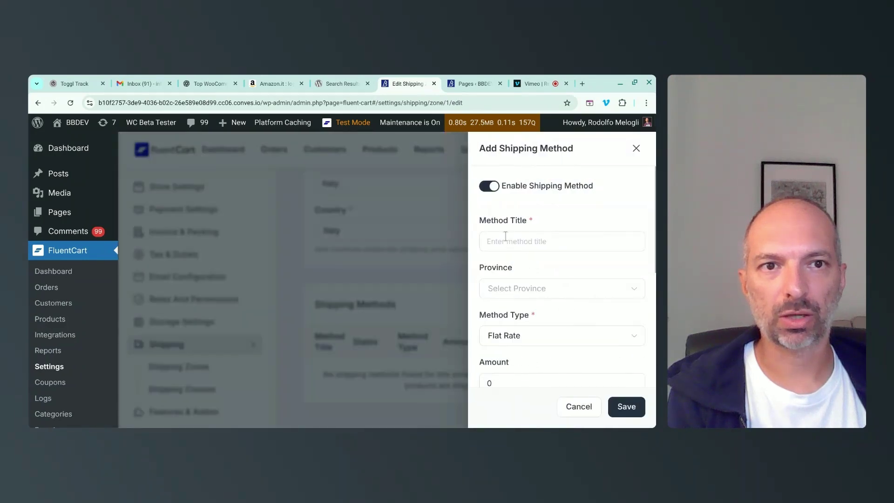
pyautogui.click(505, 237)
pyautogui.write('Flat rate')
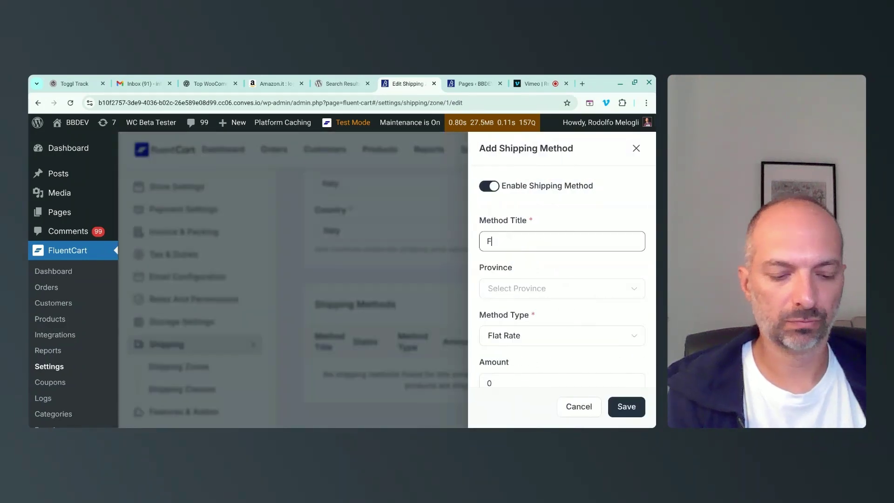
pyautogui.press('Tab')
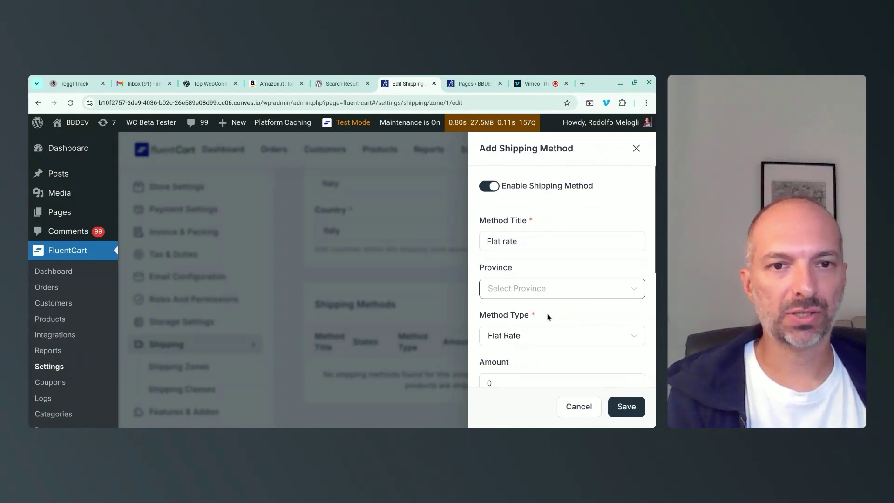
pyautogui.scroll(-2, 546, 313)
pyautogui.click(525, 277)
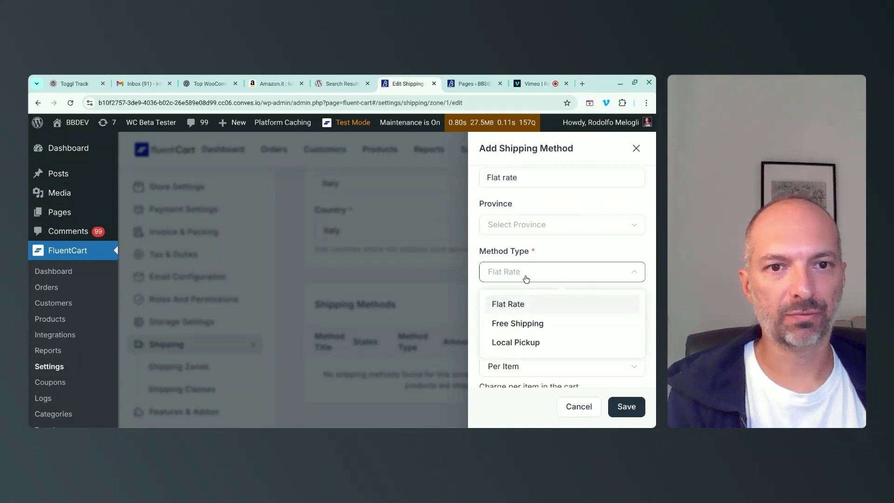
pyautogui.click(525, 278)
pyautogui.click(526, 278)
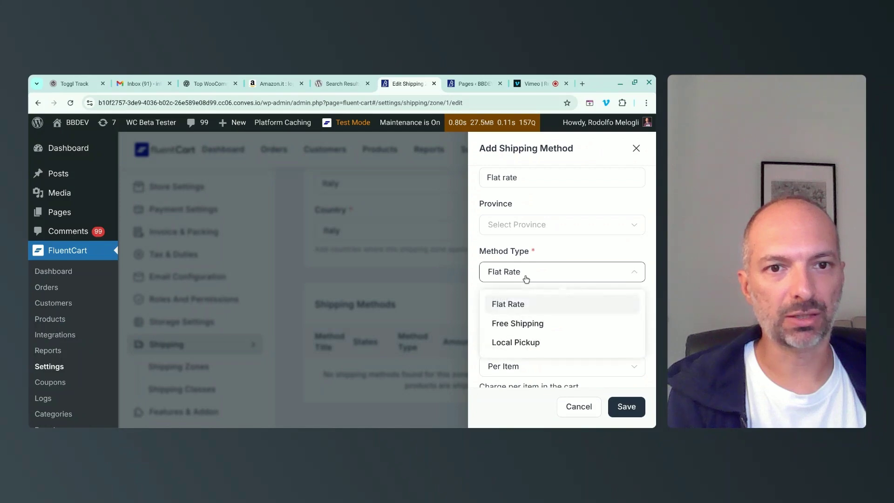
pyautogui.click(526, 278)
# Set the Flat rate method to charge 10 per order and save it.
pyautogui.click(515, 319)
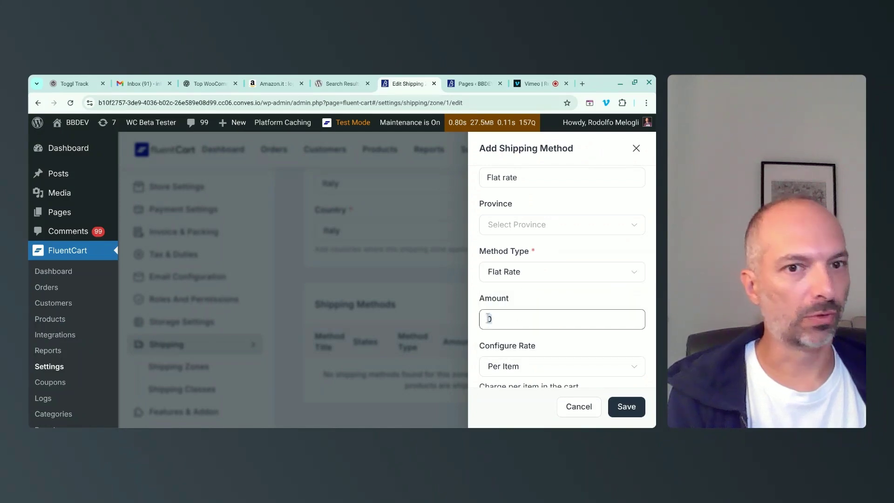
pyautogui.write('10')
pyautogui.scroll(-3, 556, 301)
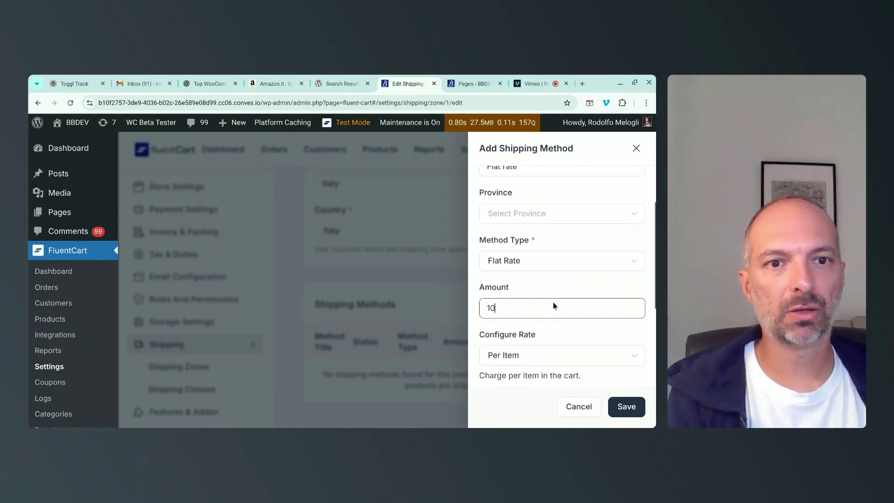
pyautogui.click(539, 294)
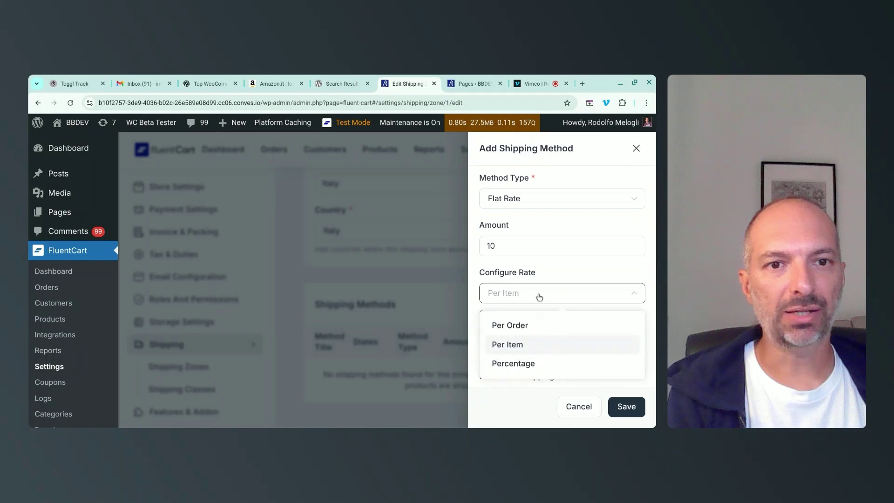
pyautogui.click(532, 326)
pyautogui.scroll(-2, 598, 325)
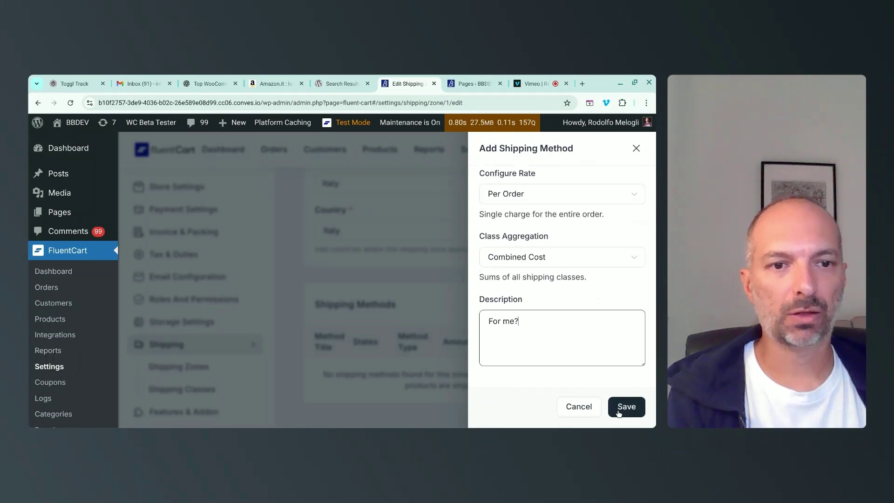
pyautogui.click(619, 413)
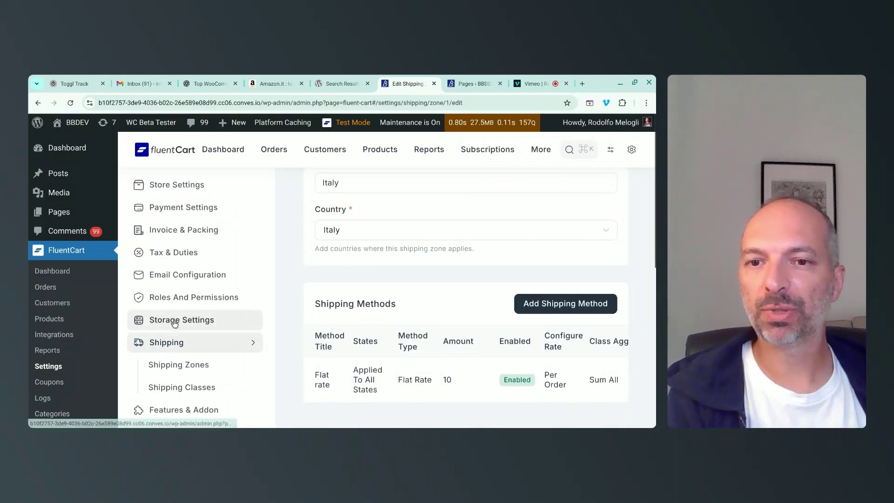
# Generate dummy products in the Men's Shoes category from the Products list.
pyautogui.click(180, 411)
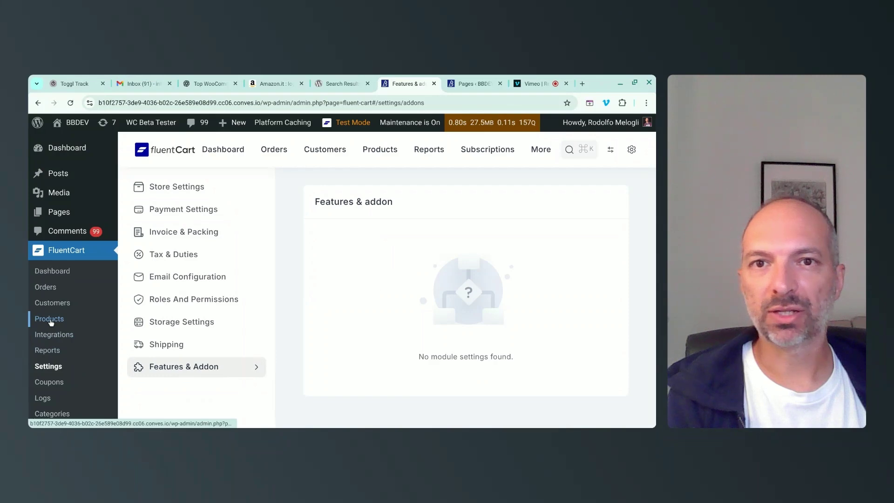
pyautogui.click(388, 153)
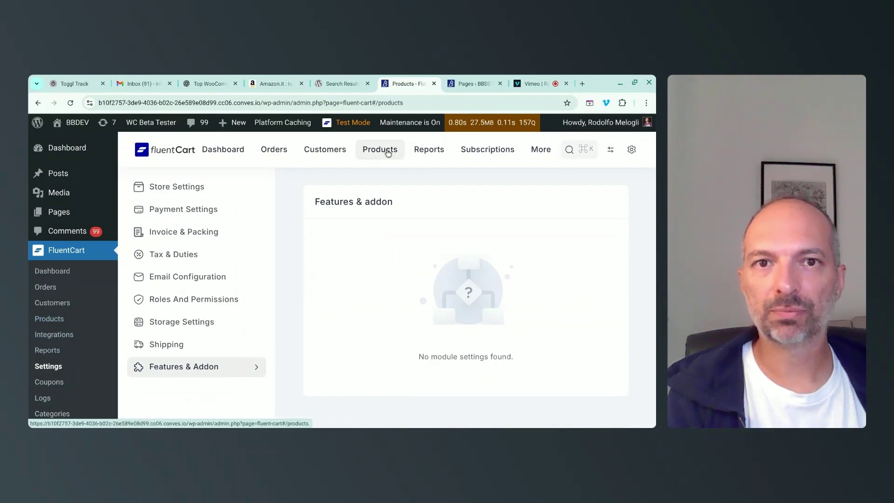
pyautogui.click(515, 189)
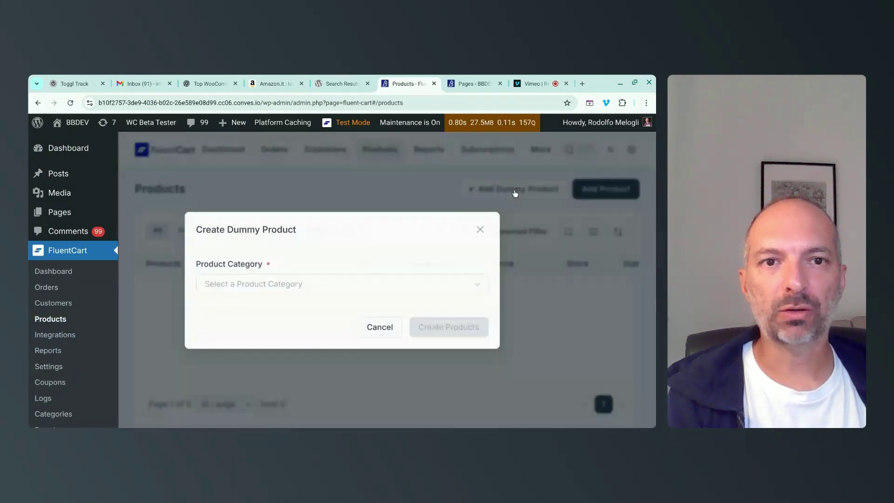
pyautogui.click(276, 283)
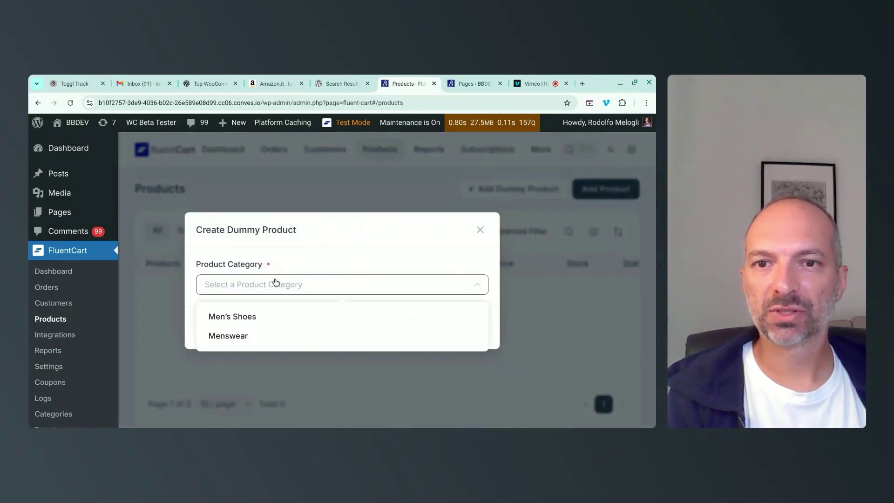
pyautogui.click(238, 319)
pyautogui.click(430, 328)
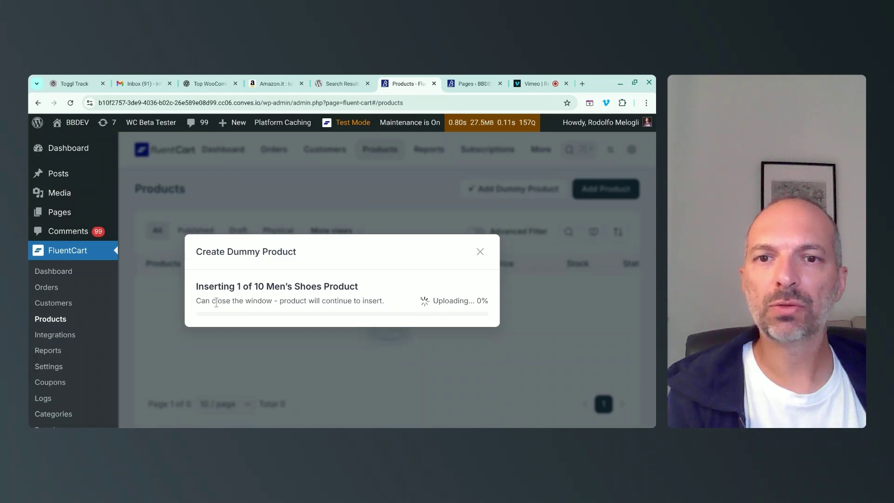
# Preview the Air Max 1 running shoe on the site.
pyautogui.moveTo(215, 300); pyautogui.dragTo(387, 303)
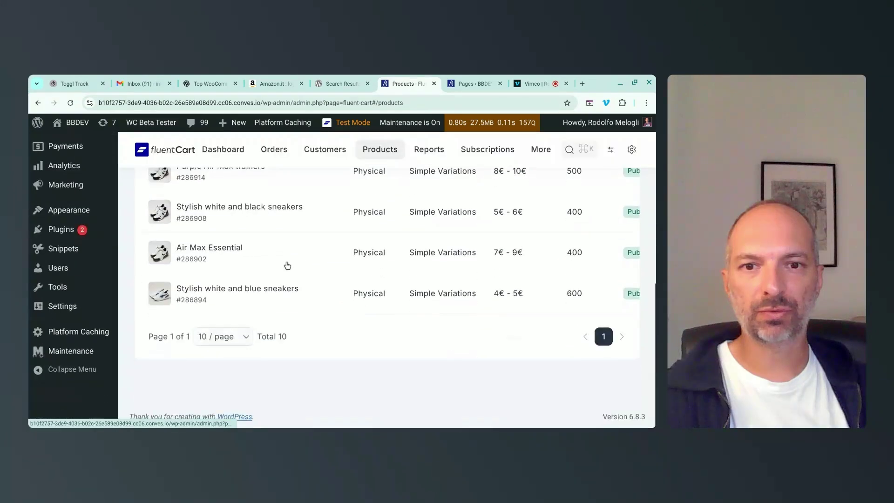
pyautogui.scroll(10, 285, 263)
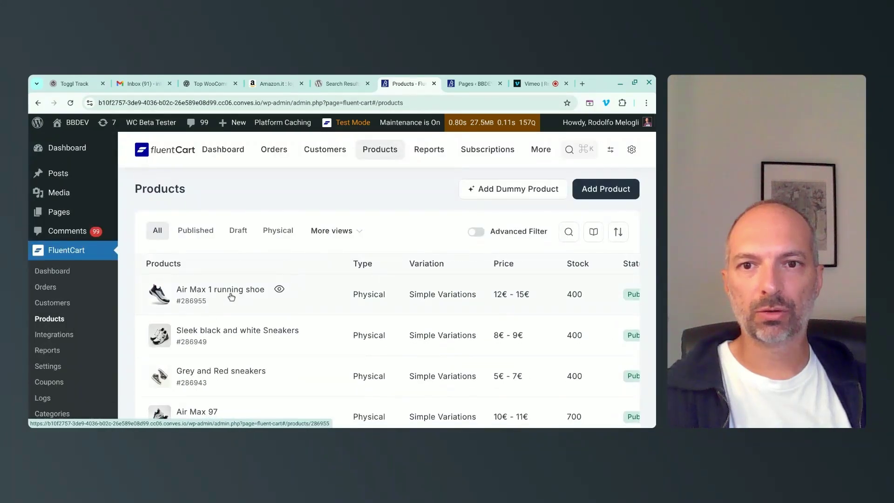
pyautogui.click(281, 291)
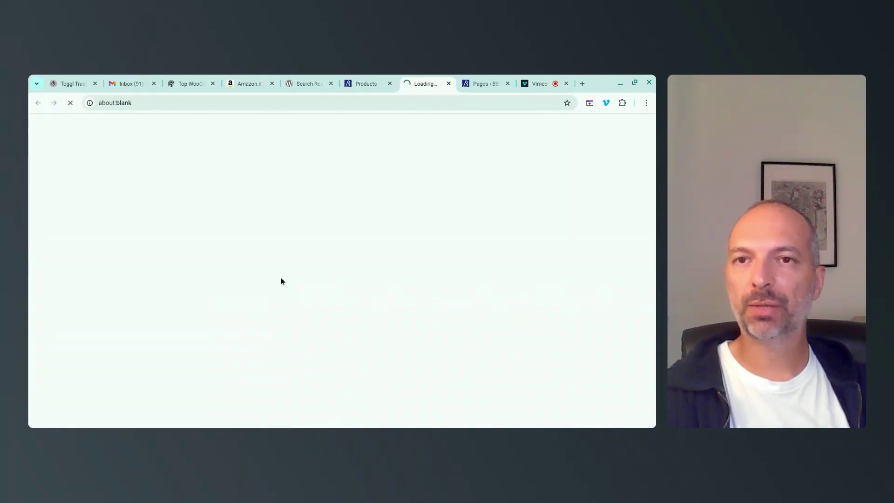
# Compare the Air Max 1 shoe versions and select Version 4.
pyautogui.scroll(-3, 283, 264)
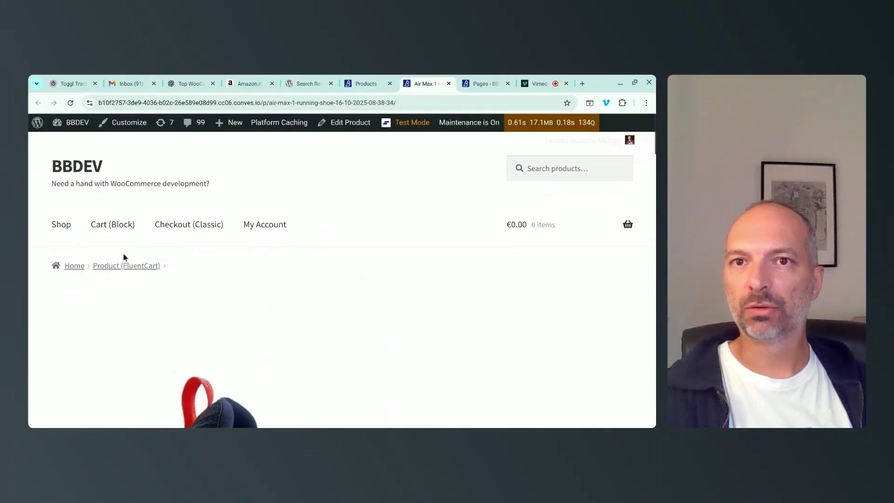
pyautogui.doubleClick(264, 103)
pyautogui.click(299, 289)
pyautogui.scroll(-10, 300, 290)
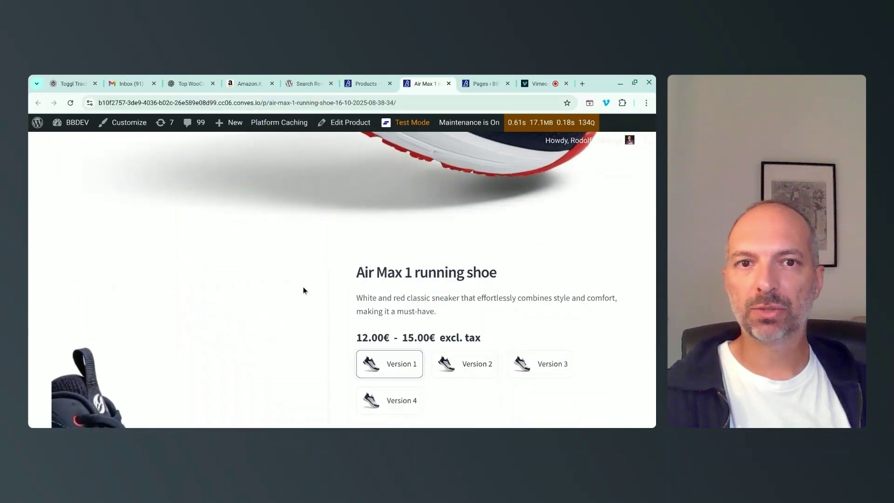
pyautogui.scroll(-2, 509, 292)
pyautogui.scroll(-1, 251, 269)
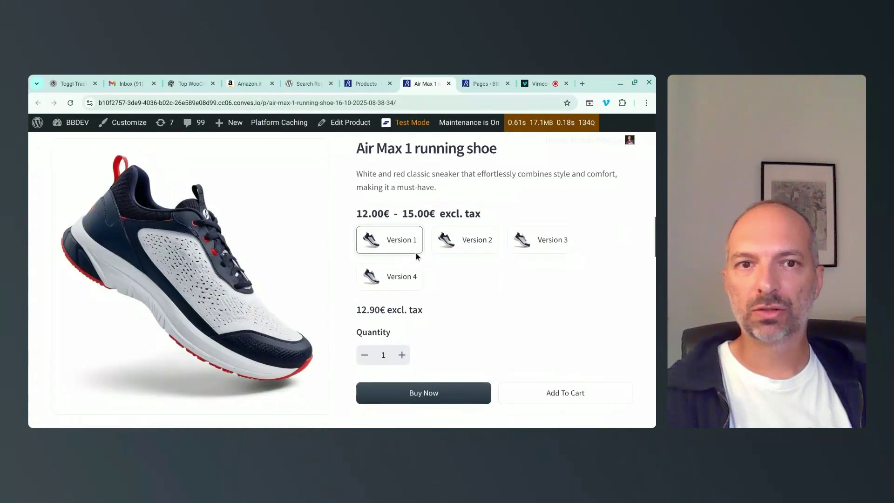
pyautogui.click(456, 246)
pyautogui.click(530, 246)
pyautogui.click(403, 277)
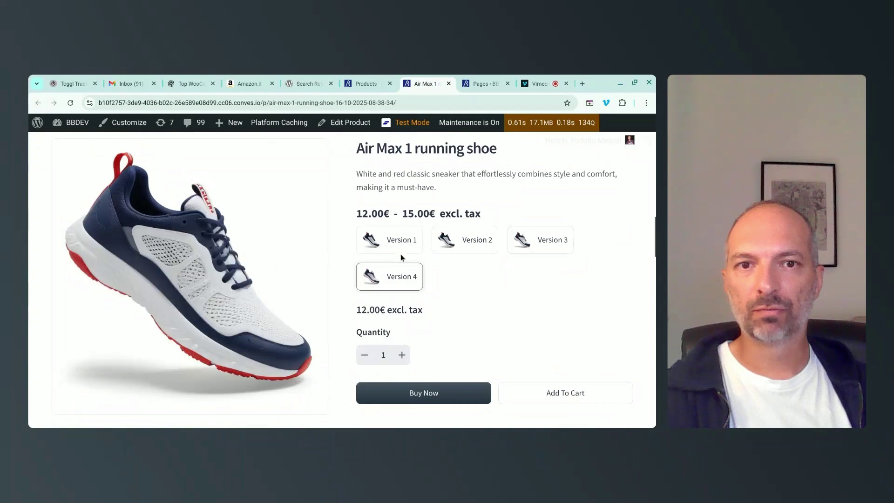
pyautogui.click(403, 241)
pyautogui.click(551, 241)
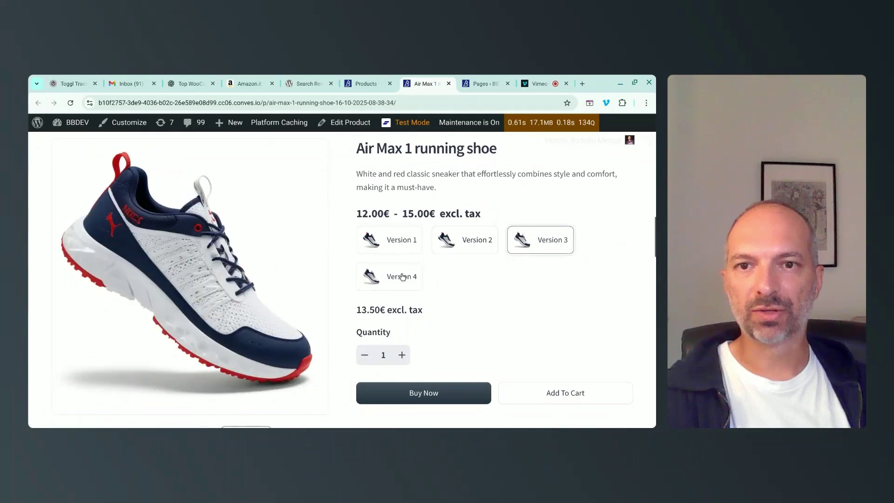
pyautogui.click(402, 277)
# Raise the Version 4 shoe quantity to 2.
pyautogui.scroll(-3, 499, 296)
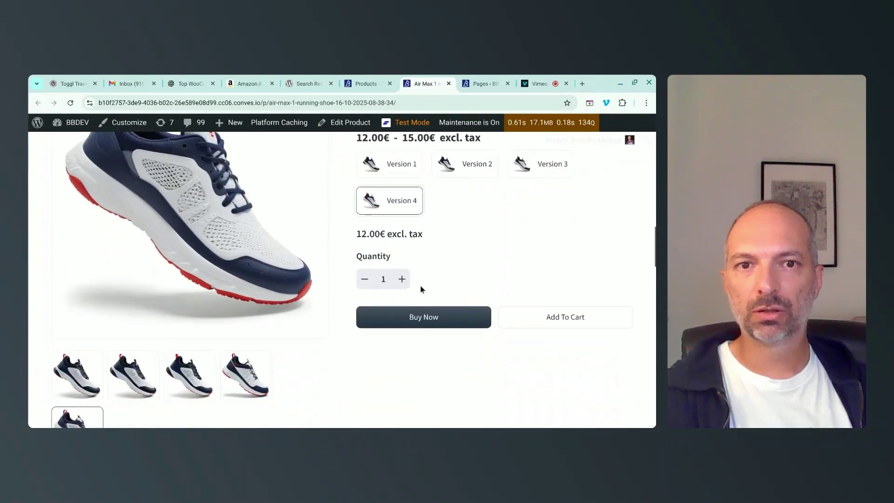
pyautogui.click(401, 280)
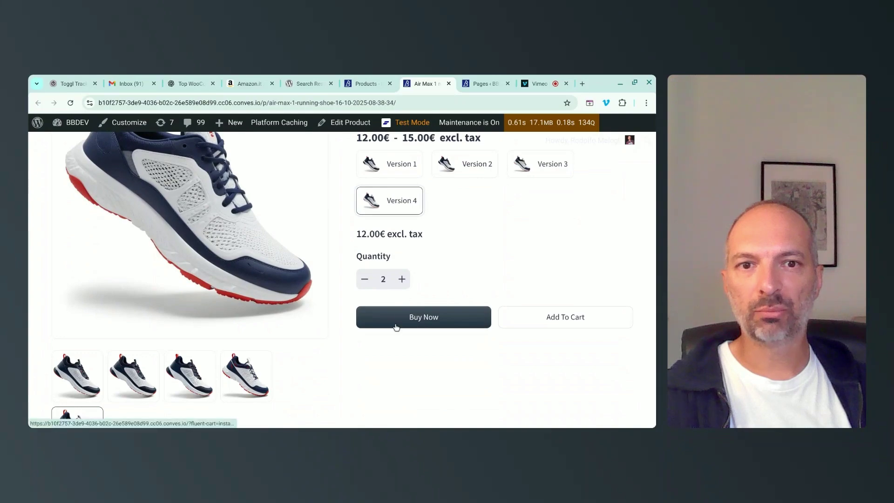
pyautogui.scroll(-12, 548, 266)
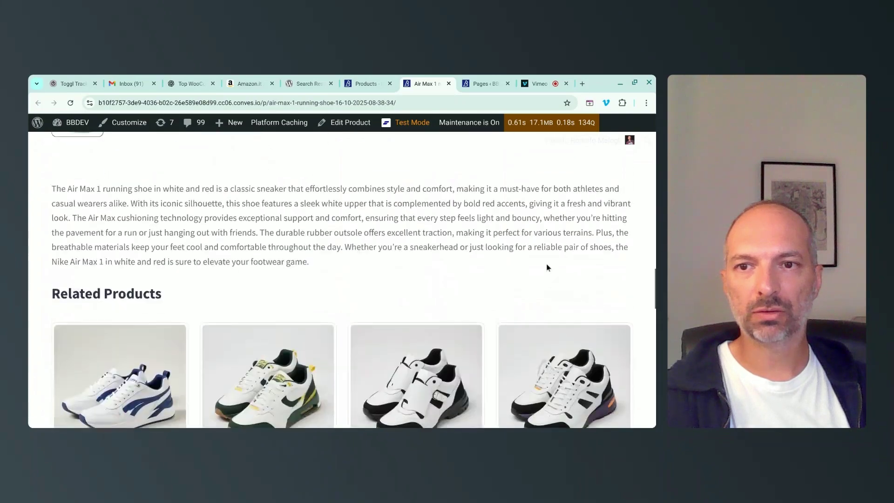
pyautogui.scroll(-3, 548, 267)
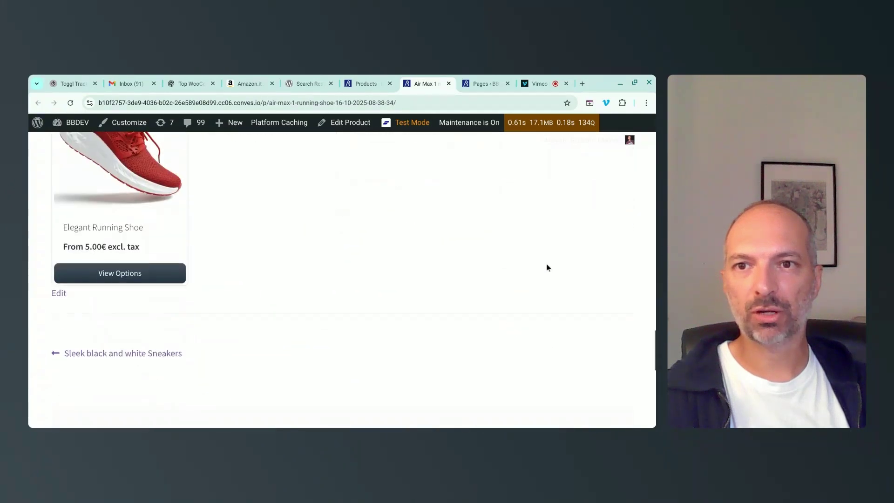
pyautogui.scroll(15, 548, 267)
pyautogui.scroll(-5, 546, 267)
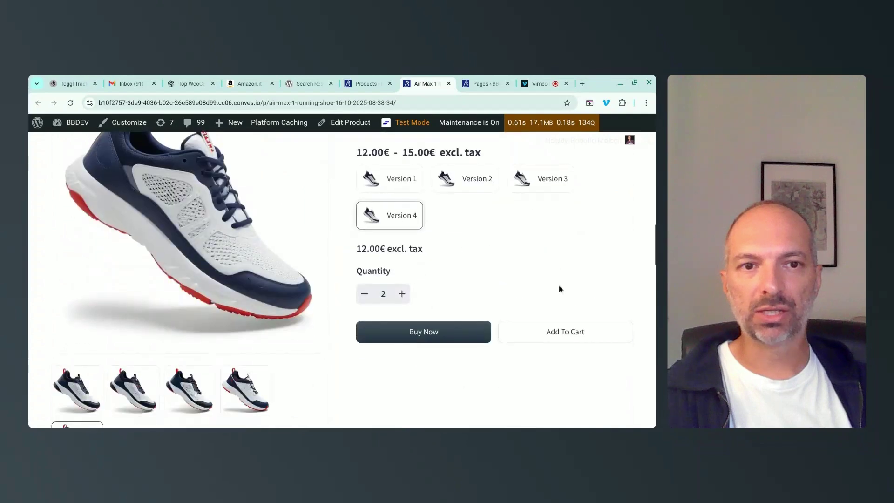
# Add the Version 4 shoes to the cart, raise the quantity to 3, and check out.
pyautogui.click(576, 339)
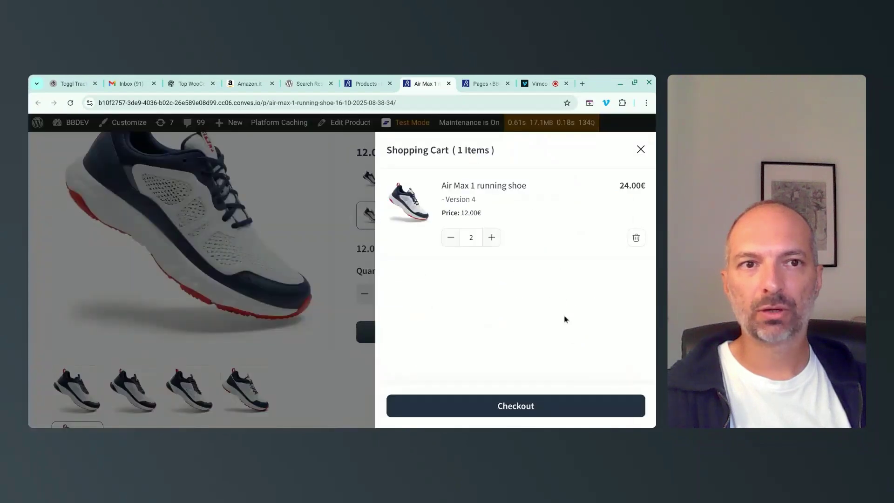
pyautogui.scroll(-7, 491, 237)
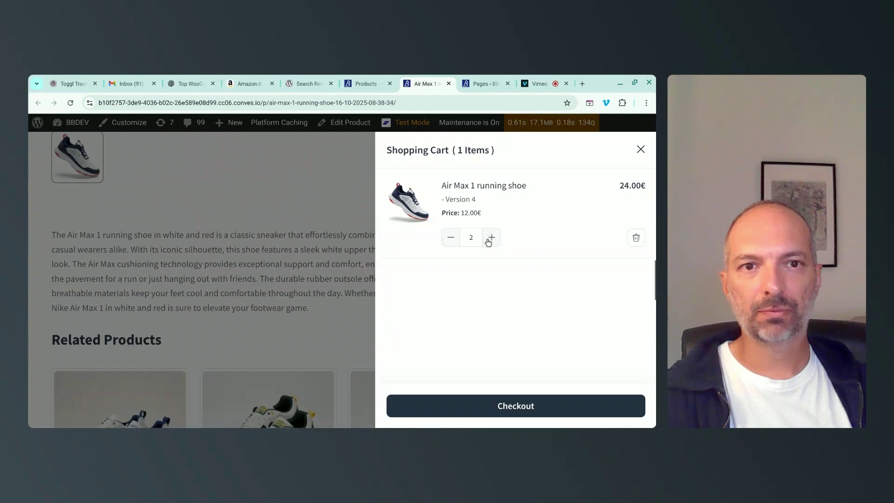
pyautogui.click(492, 239)
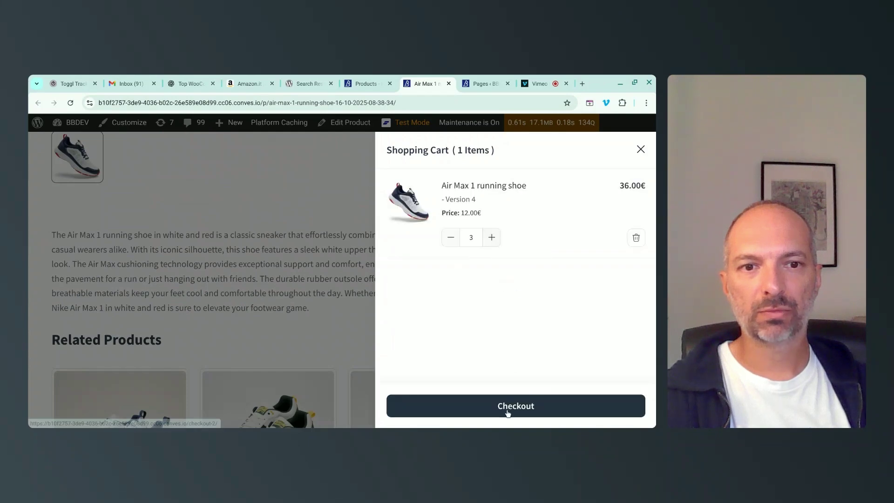
pyautogui.click(508, 412)
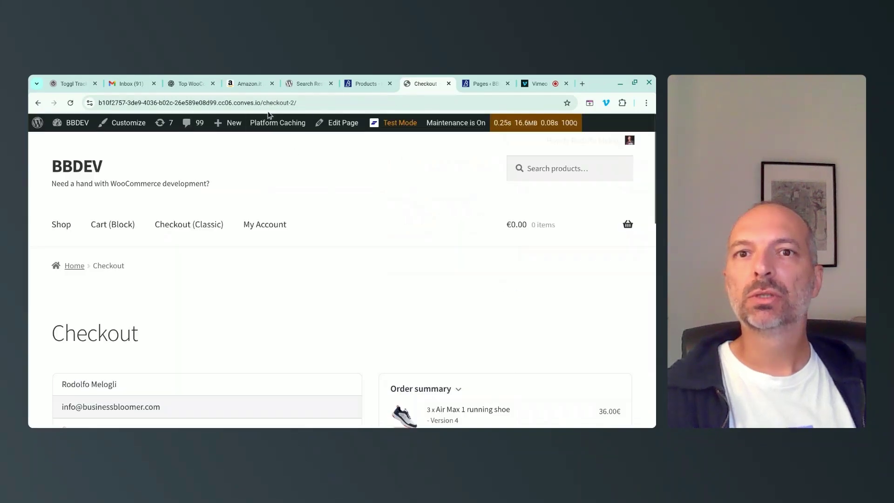
pyautogui.moveTo(264, 101); pyautogui.dragTo(317, 103)
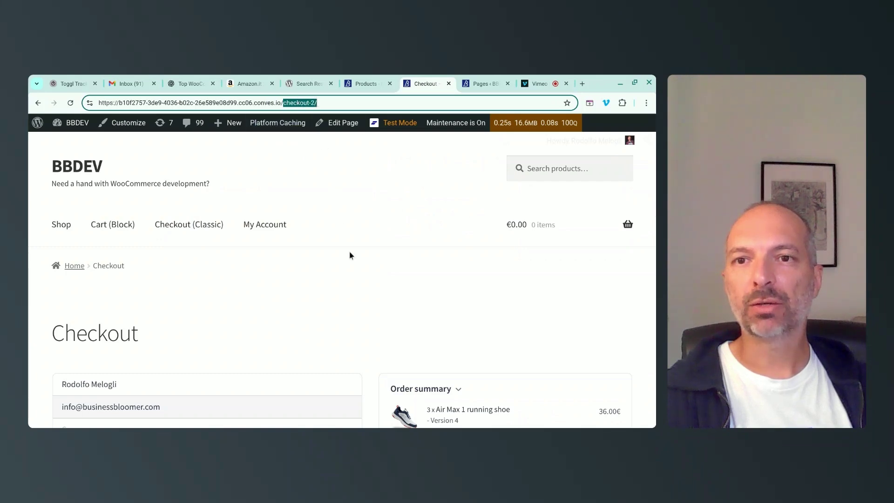
pyautogui.scroll(-2, 350, 255)
pyautogui.scroll(-2, 335, 203)
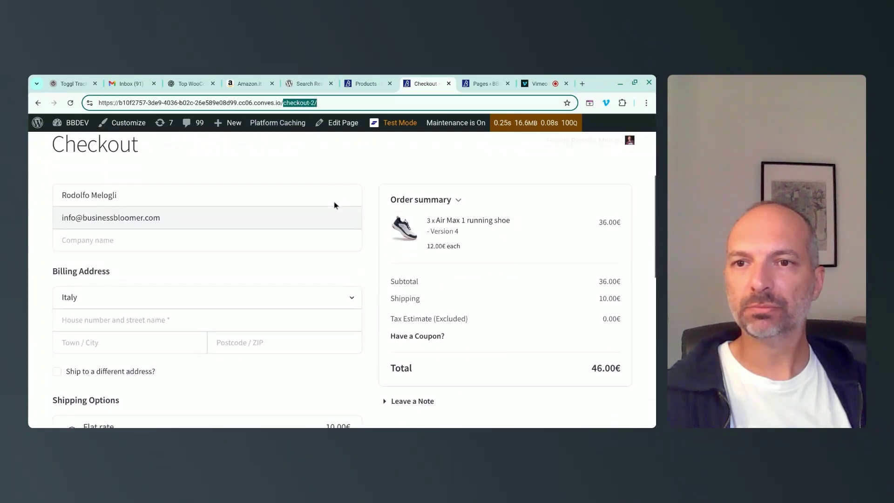
pyautogui.click(334, 177)
pyautogui.click(140, 196)
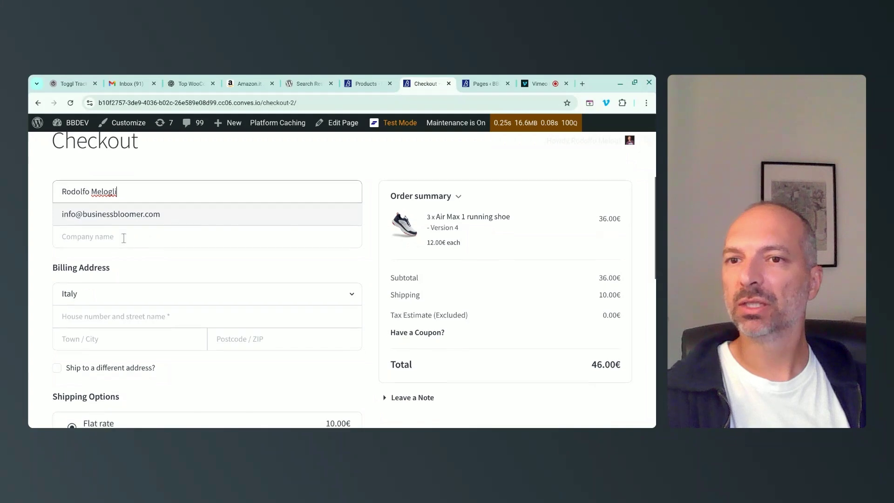
pyautogui.scroll(-1, 124, 235)
pyautogui.scroll(-5, 183, 281)
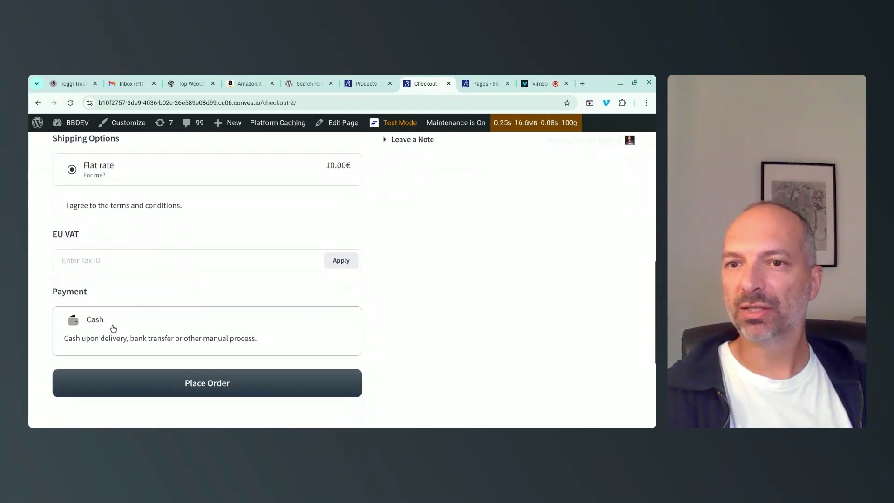
pyautogui.scroll(6, 507, 323)
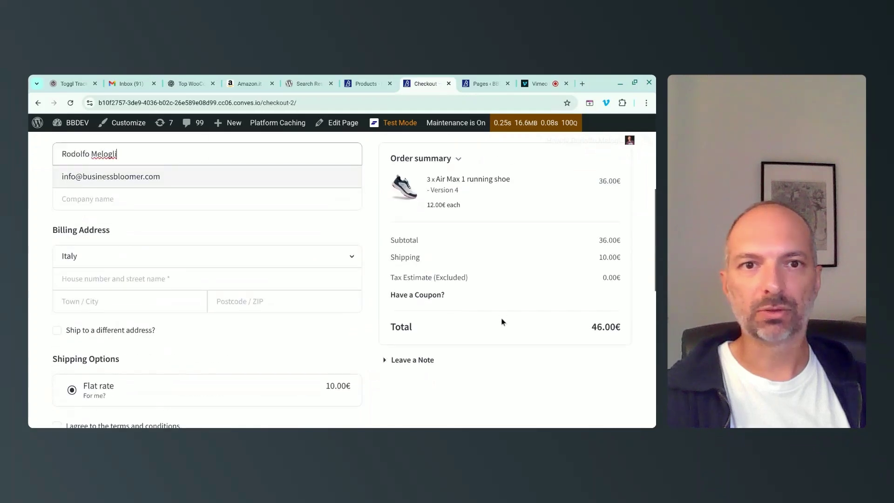
pyautogui.scroll(-2, 515, 272)
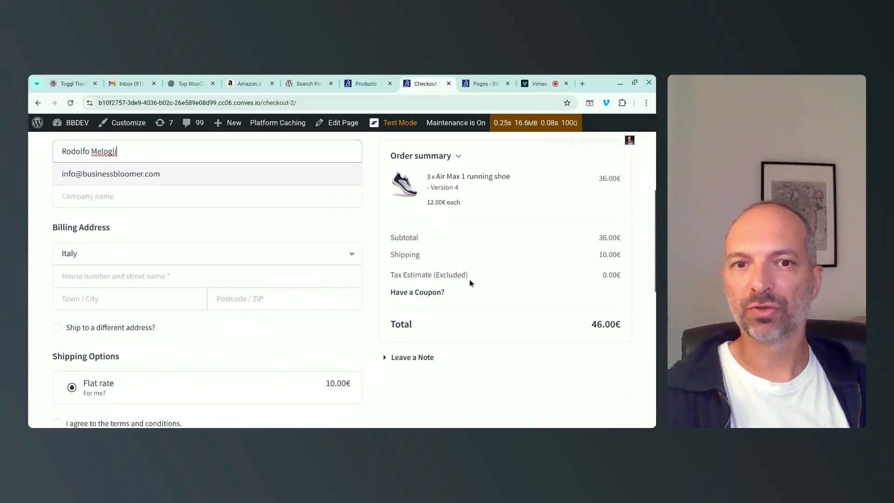
pyautogui.scroll(2, 467, 275)
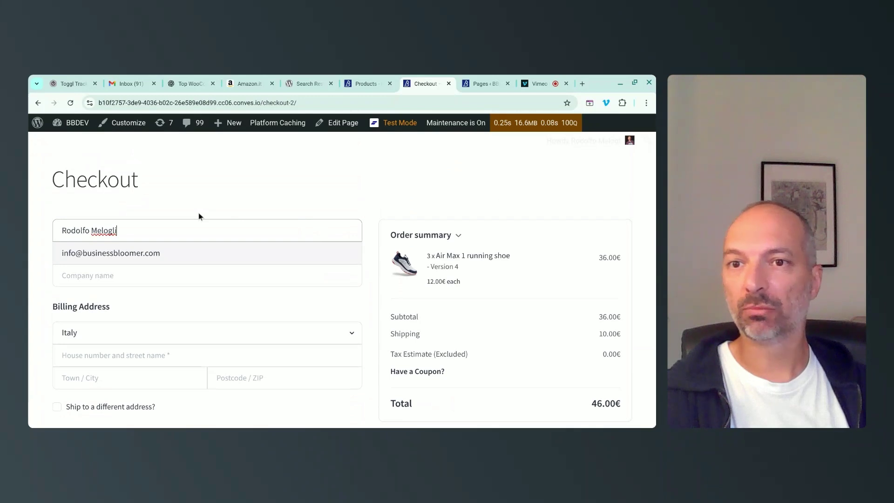
# Enter company 'Whatever' and billing address Main street, Ancona, 00100.
pyautogui.click(119, 277)
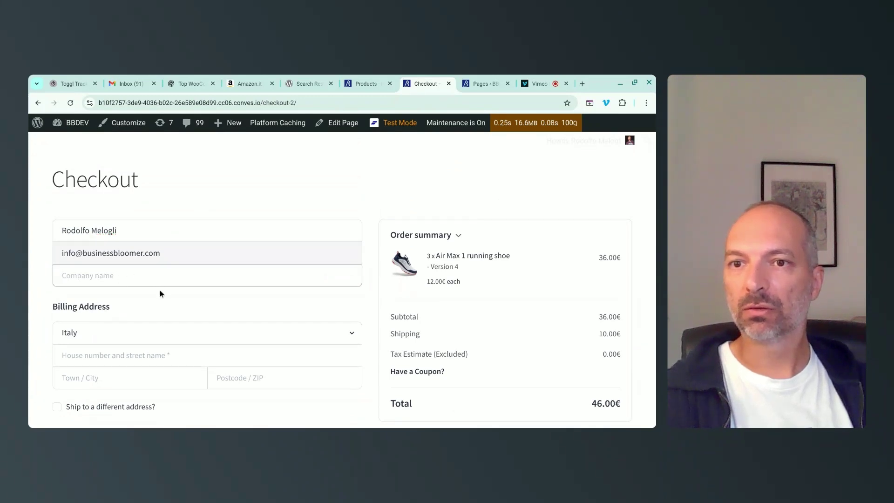
pyautogui.write('Whatever')
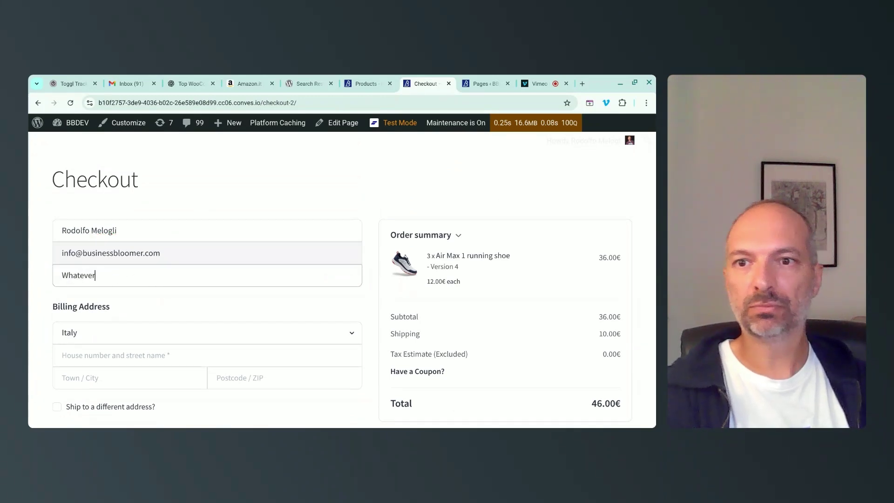
pyautogui.click(127, 359)
pyautogui.write('Mai')
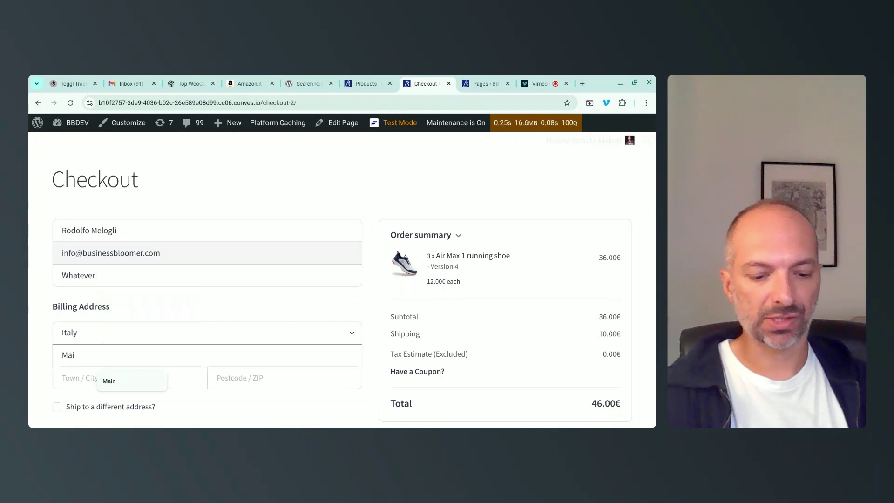
pyautogui.write('n street')
pyautogui.press('Tab')
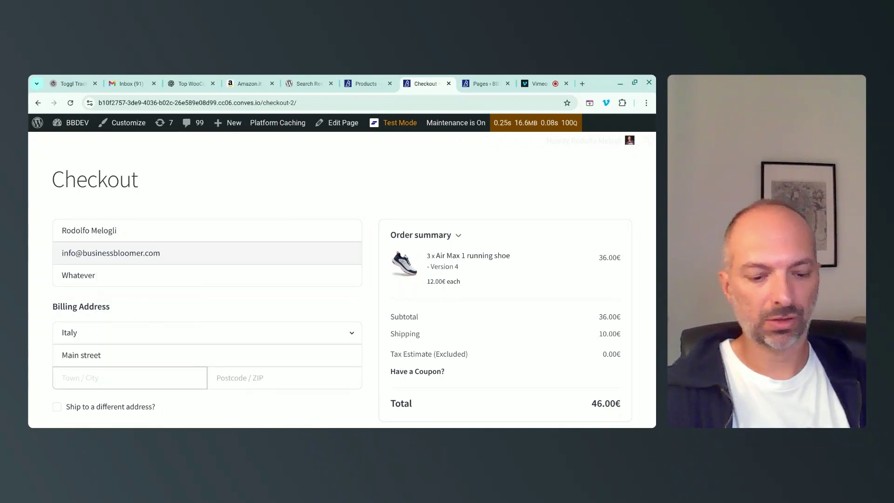
pyautogui.write('Ancona')
pyautogui.press('Tab')
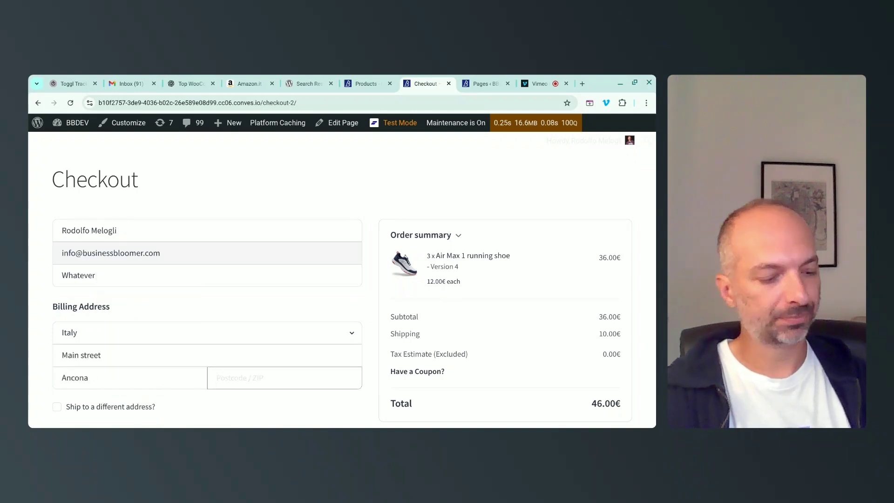
pyautogui.write('00100')
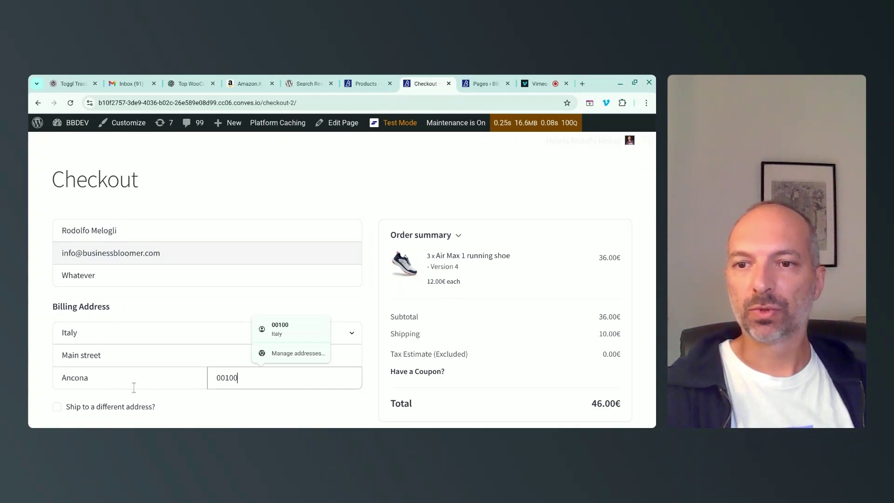
pyautogui.click(194, 404)
# Accept the terms and conditions and place the order.
pyautogui.scroll(-3, 194, 403)
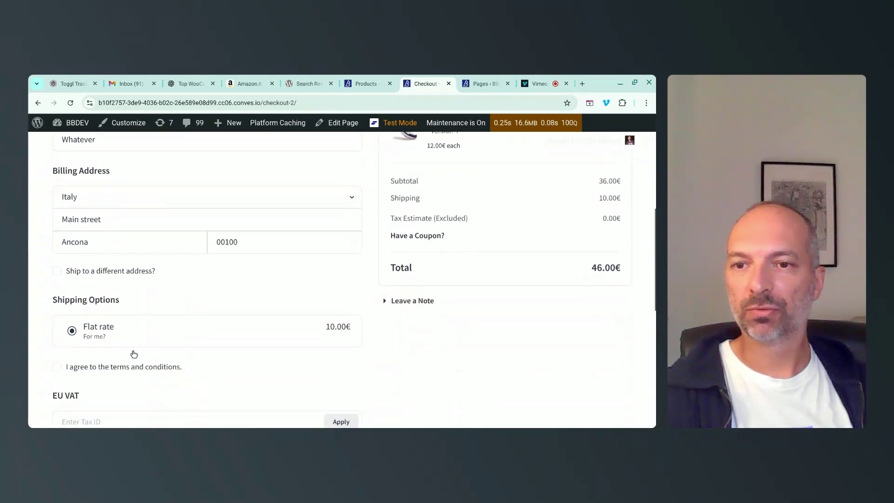
pyautogui.scroll(-1, 131, 328)
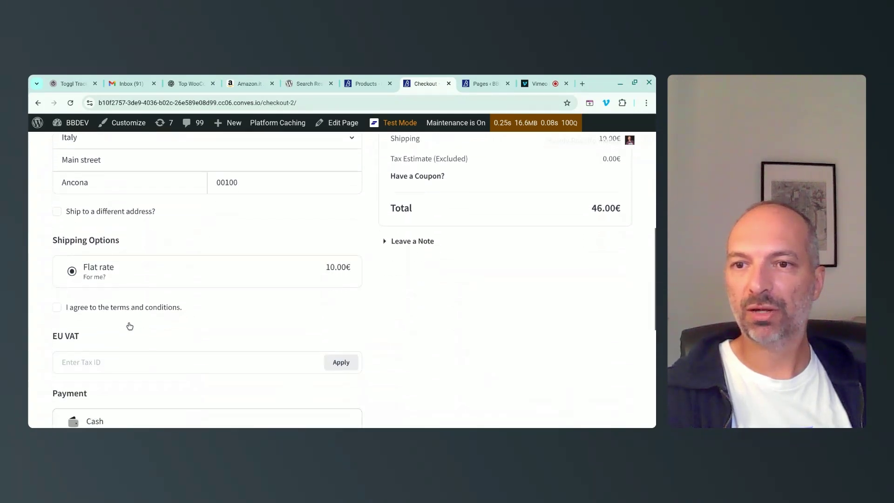
pyautogui.click(100, 310)
pyautogui.scroll(-2, 204, 312)
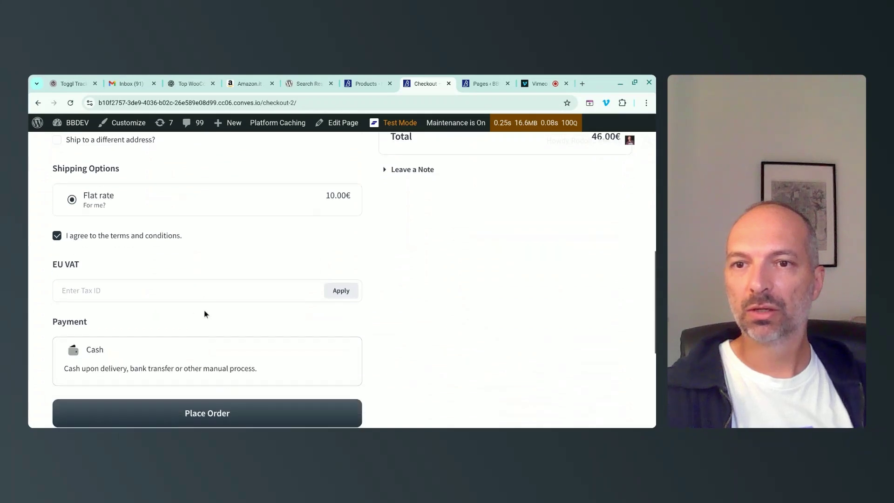
pyautogui.scroll(-2, 209, 290)
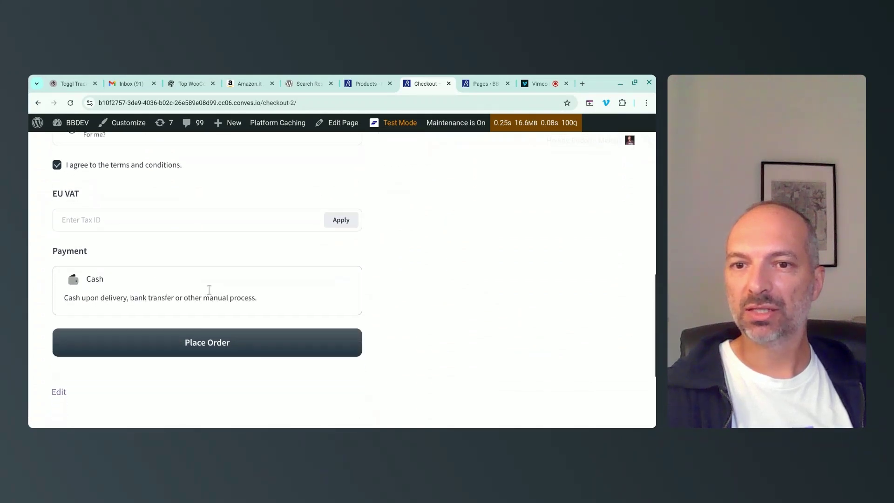
pyautogui.click(201, 350)
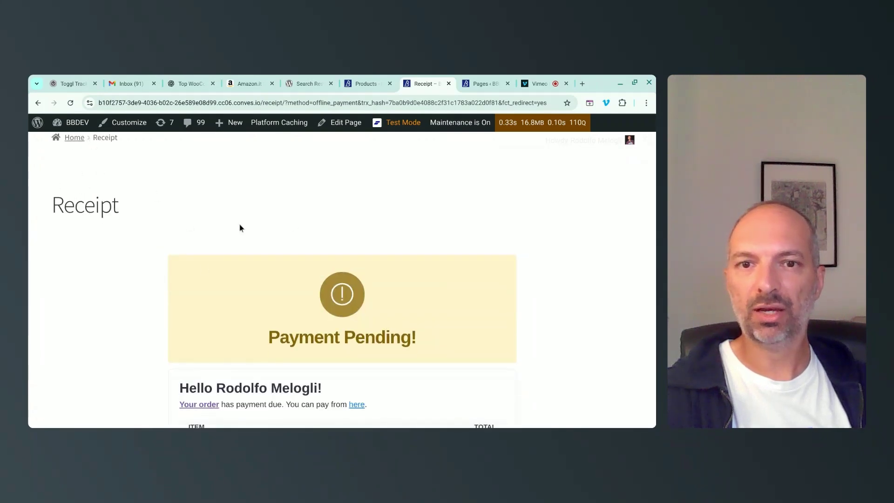
# Review the receipt's greeting, payment-due notice and OFFLINE_PAYMENT method.
pyautogui.scroll(-2, 321, 223)
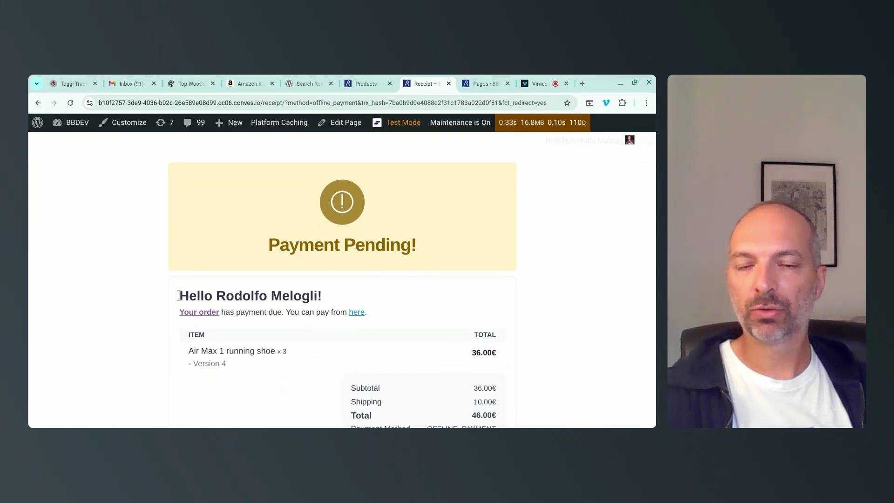
pyautogui.moveTo(186, 296); pyautogui.dragTo(342, 298)
pyautogui.moveTo(236, 312); pyautogui.dragTo(446, 323)
pyautogui.click(446, 323)
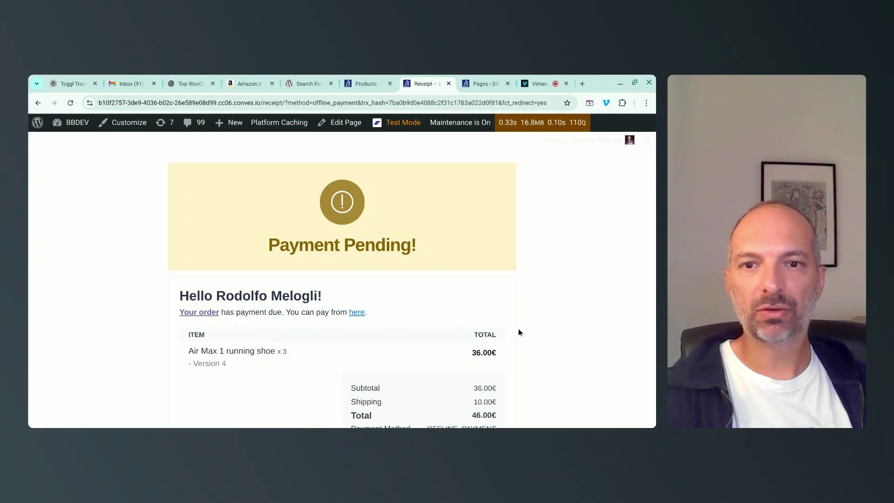
pyautogui.scroll(-2, 517, 328)
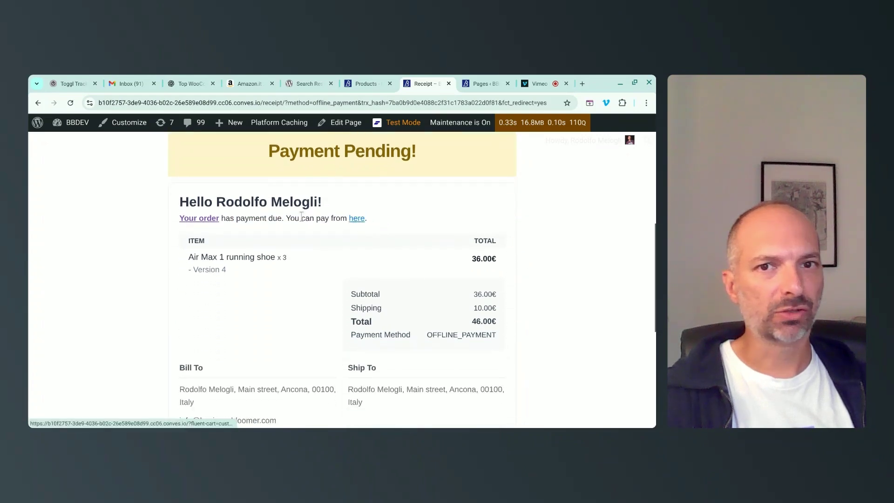
pyautogui.moveTo(285, 218); pyautogui.dragTo(375, 222)
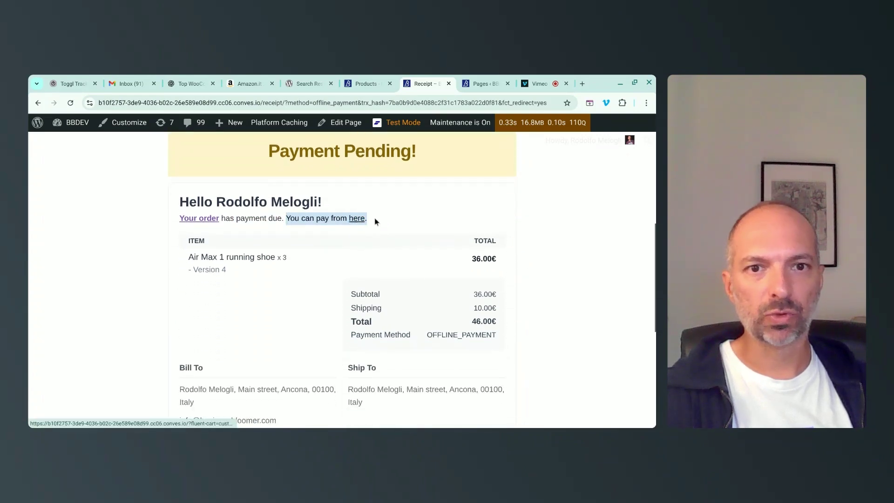
pyautogui.moveTo(433, 334); pyautogui.dragTo(486, 335)
pyautogui.scroll(-2, 466, 312)
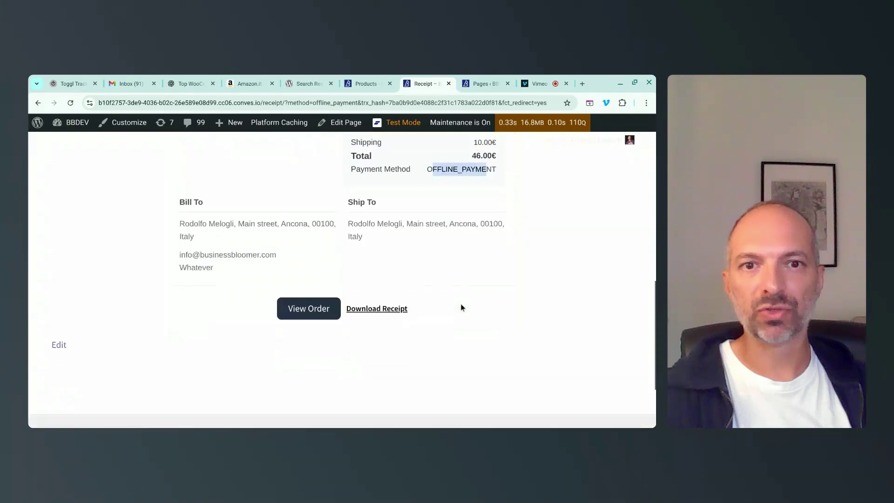
# Check the order details, Downloads, Profile and Dashboard pages, then return to admin Products.
pyautogui.click(314, 371)
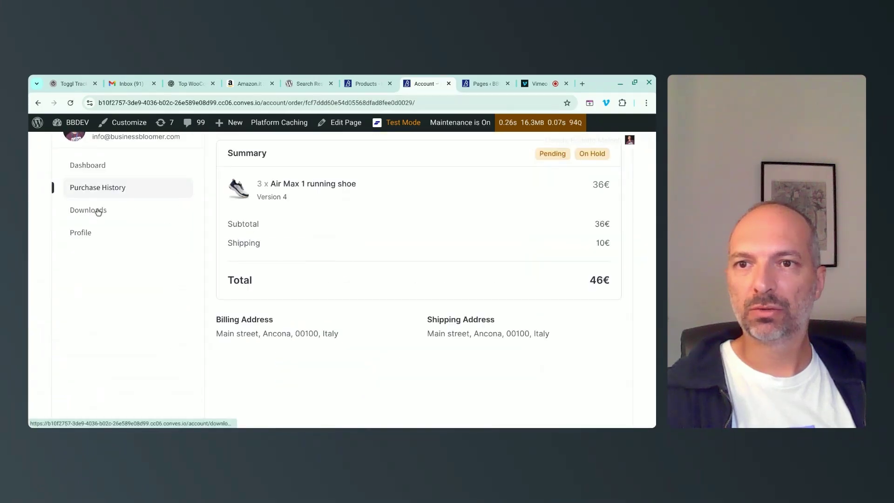
pyautogui.click(95, 210)
pyautogui.click(87, 235)
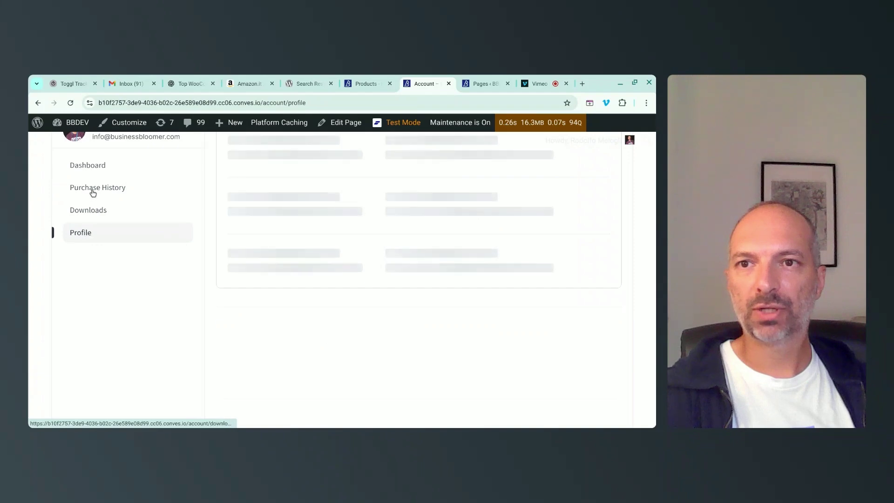
pyautogui.click(96, 165)
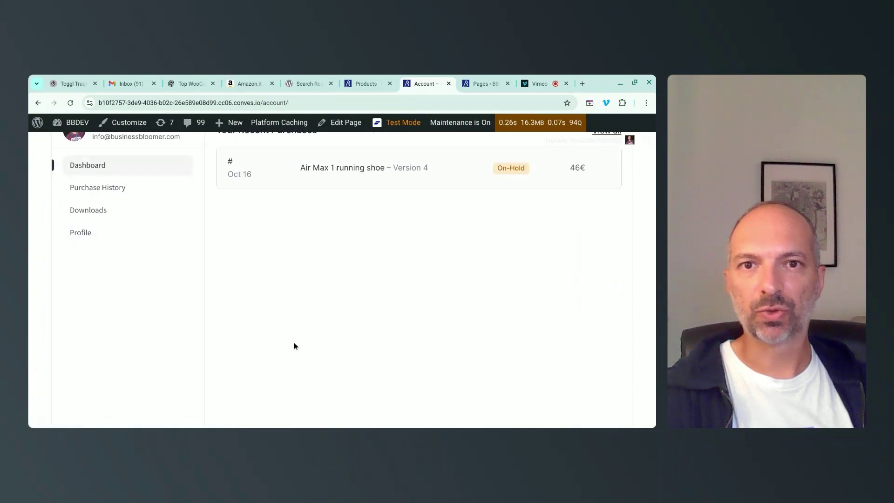
pyautogui.scroll(5, 294, 344)
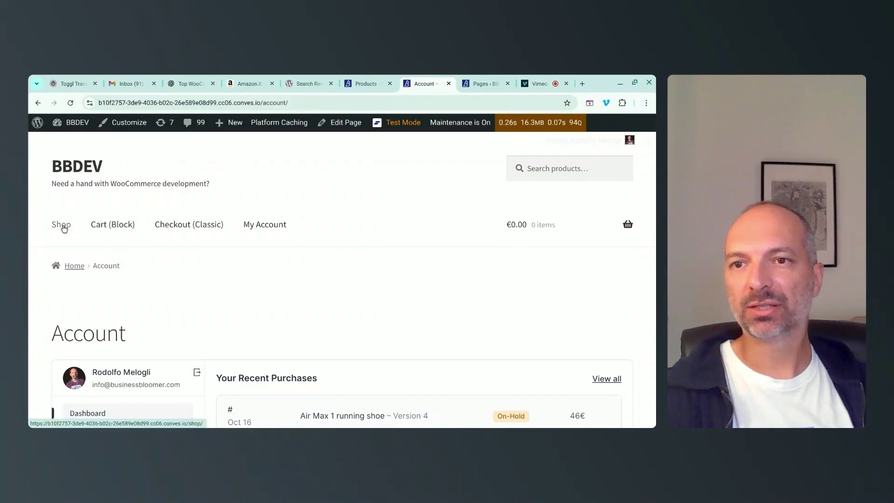
pyautogui.click(367, 83)
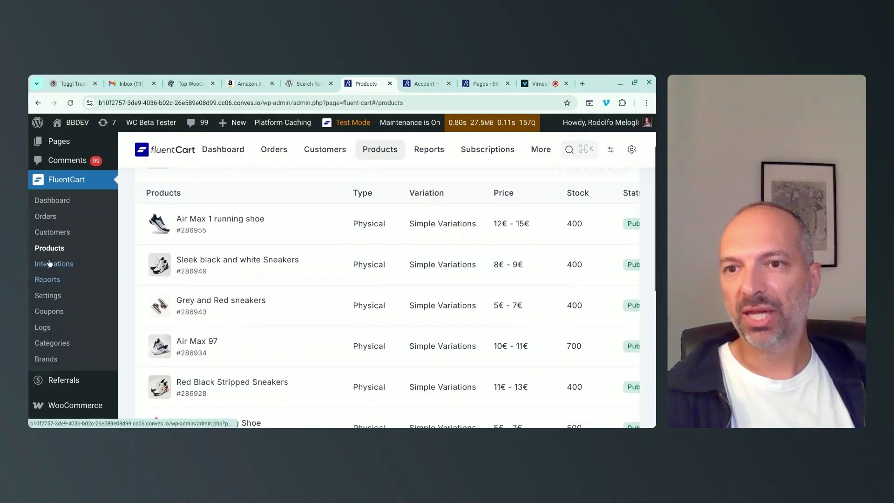
pyautogui.scroll(-2, 46, 219)
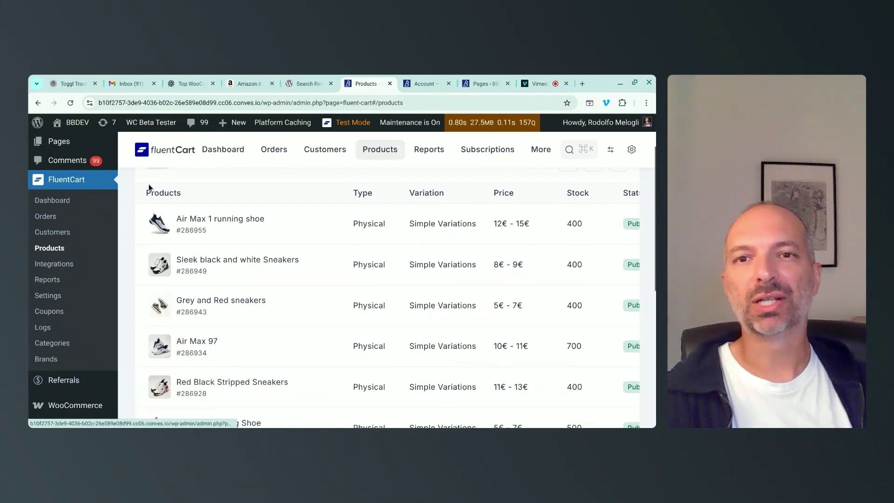
pyautogui.scroll(2, 149, 187)
pyautogui.scroll(1, 149, 185)
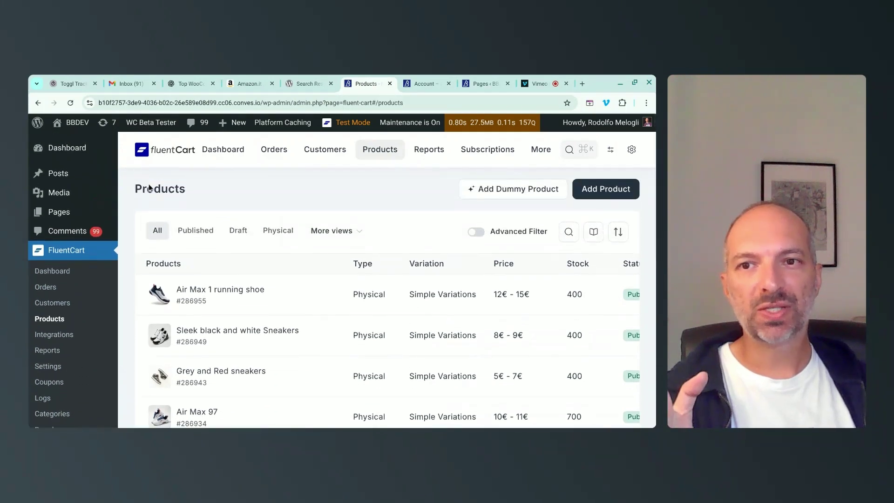